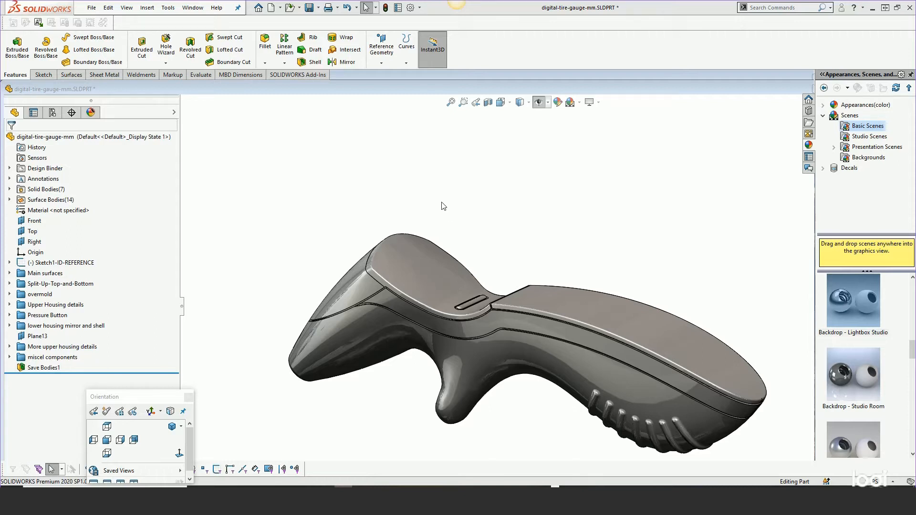
Step: Roll the model history back to just after the Sketch1-ID-REFERENCE sketch
mouse_move(482, 228)
middle_mouse_down()
mouse_move(482, 116)
mouse_move(509, 109)
mouse_move(477, 151)
mouse_move(488, 230)
mouse_move(586, 309)
mouse_move(598, 194)
mouse_move(601, 265)
middle_mouse_up()
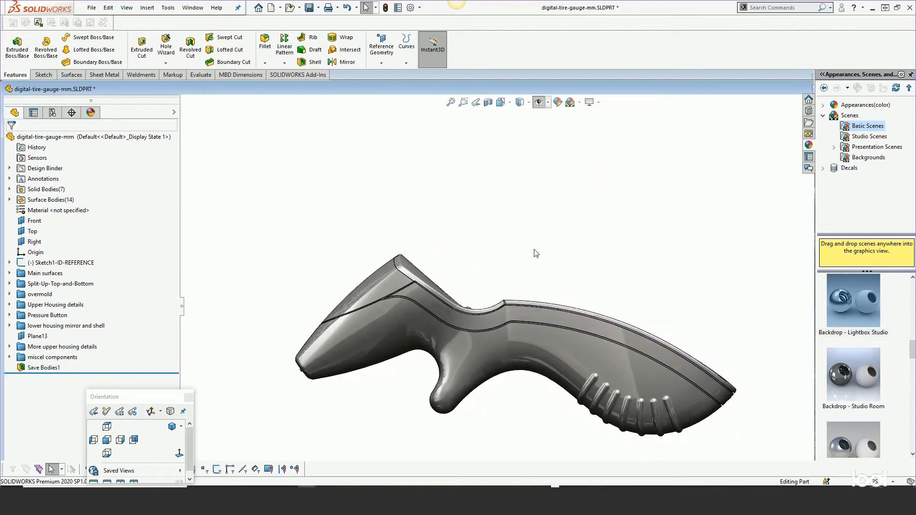
left_click_drag(81, 372, 82, 258)
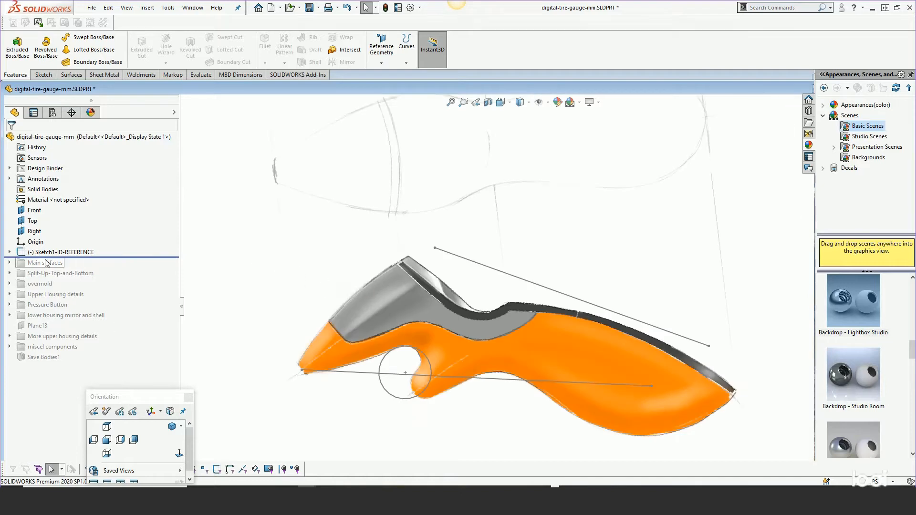
mouse_move(388, 210)
middle_mouse_down()
mouse_move(388, 275)
mouse_move(363, 327)
middle_mouse_up()
Step: Start a new sketch on the Right plane with the view set square to it
left_click(31, 232)
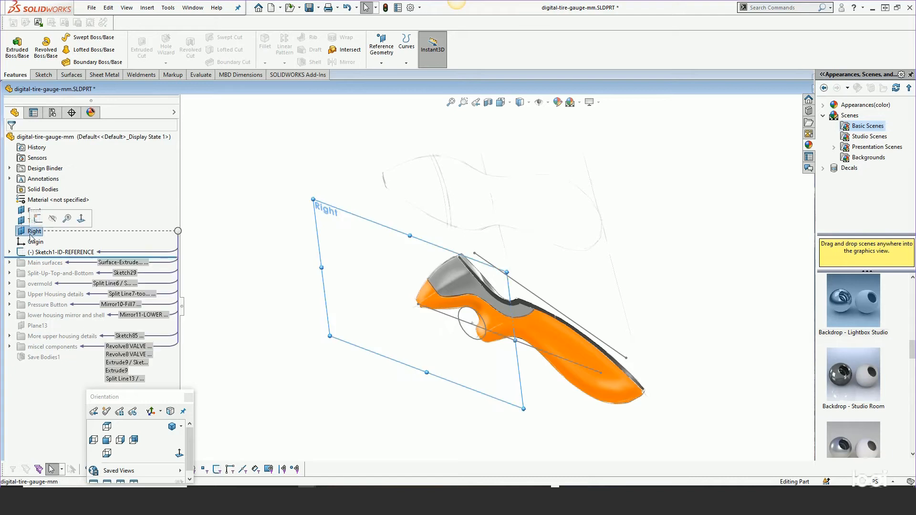
left_click(179, 453)
scroll(601, 404, "down", 2)
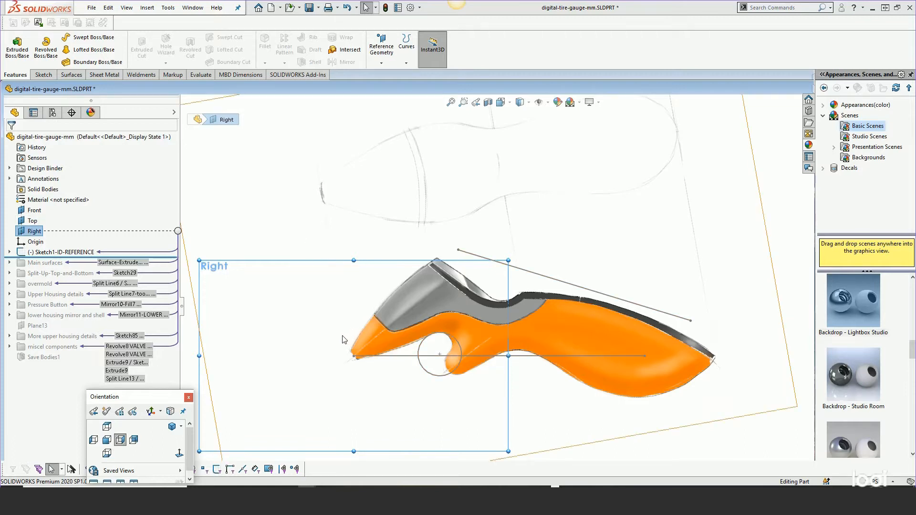
right_click(32, 233)
left_click(38, 220)
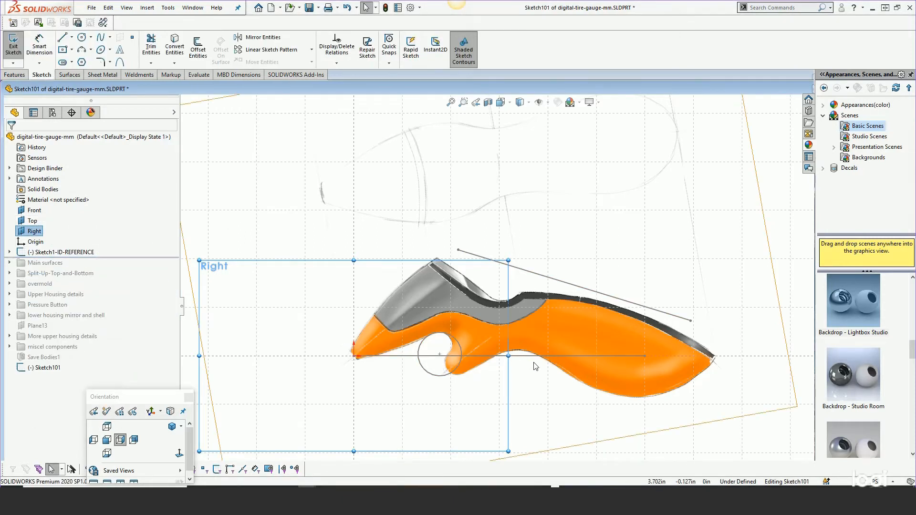
Step: Trace the lower outline of the side-view picture with one spline from the nose's lower tip, around the trigger, to the handle's rear tip
scroll(534, 367, "down", 3)
scroll(534, 366, "up", 2)
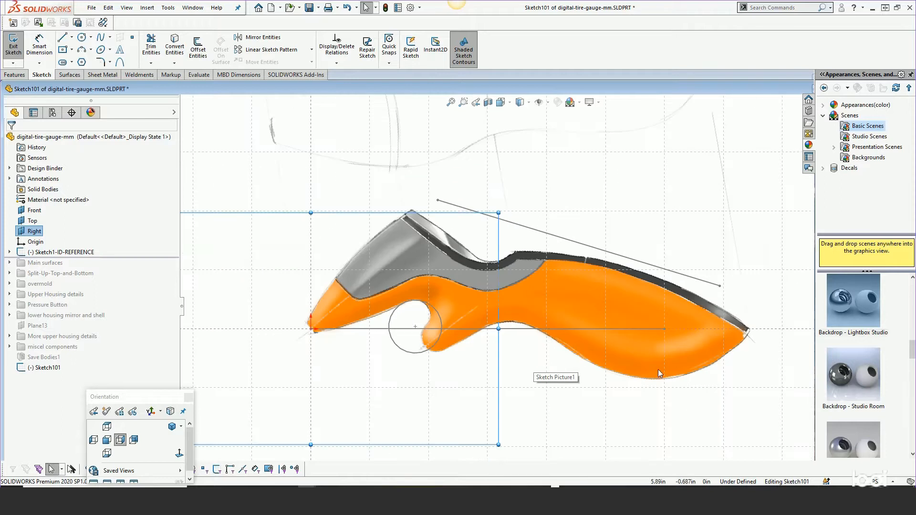
scroll(659, 373, "down", 1)
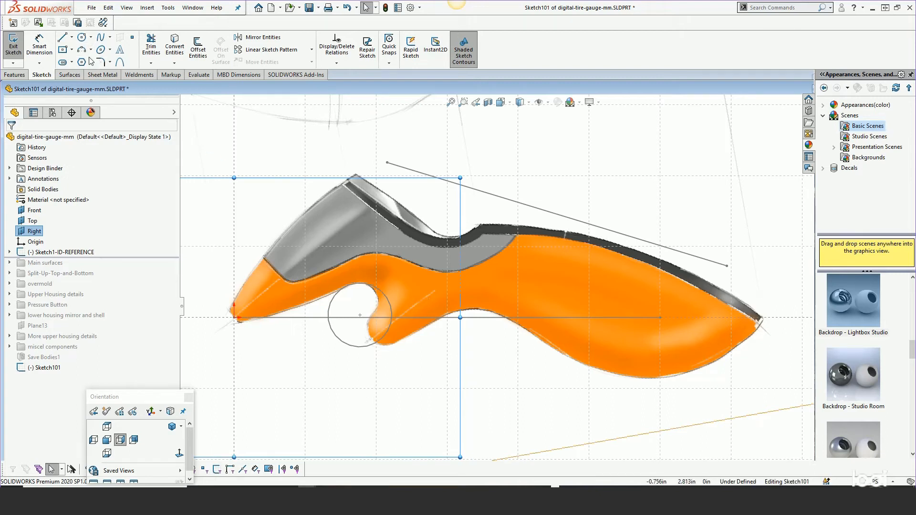
left_click(100, 37)
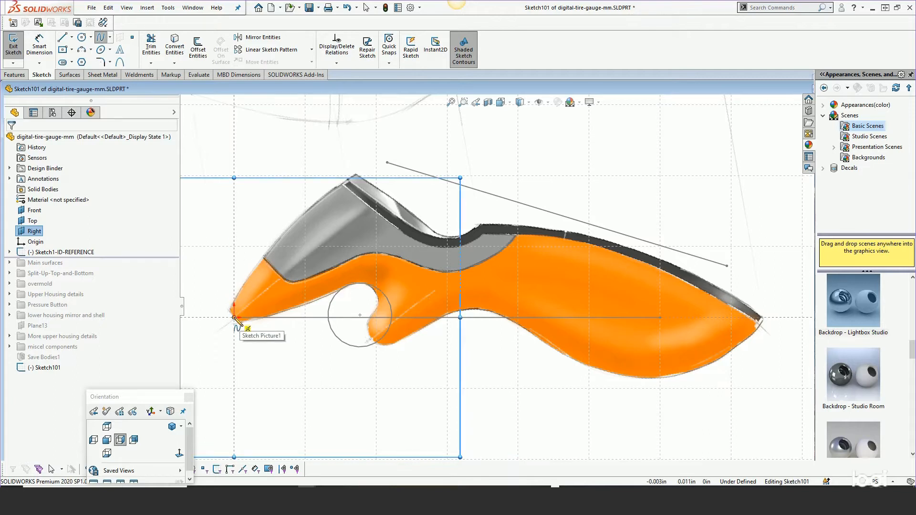
scroll(265, 311, "down", 5)
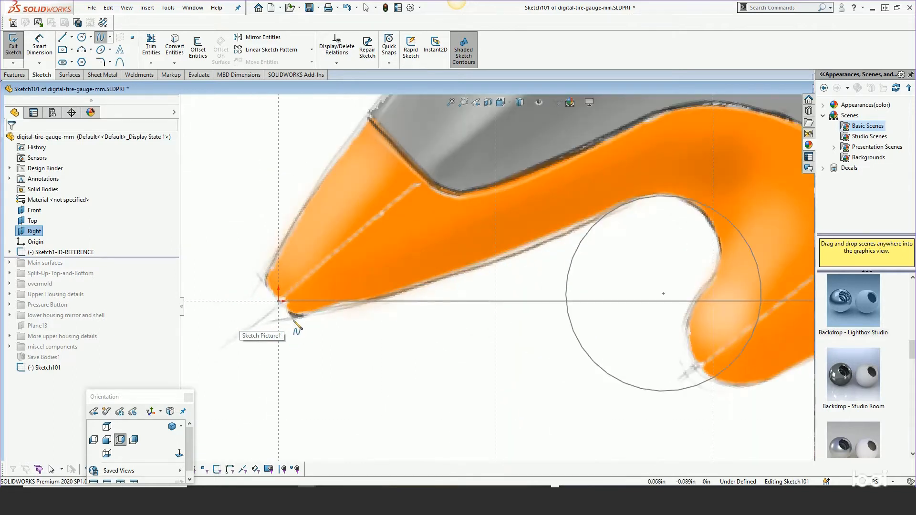
left_click(292, 315)
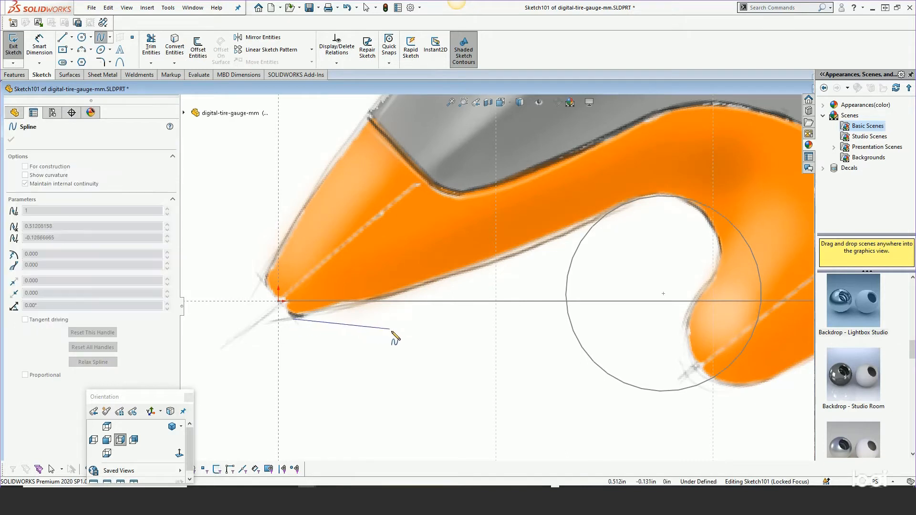
scroll(377, 339, "up", 2)
scroll(478, 305, "up", 3)
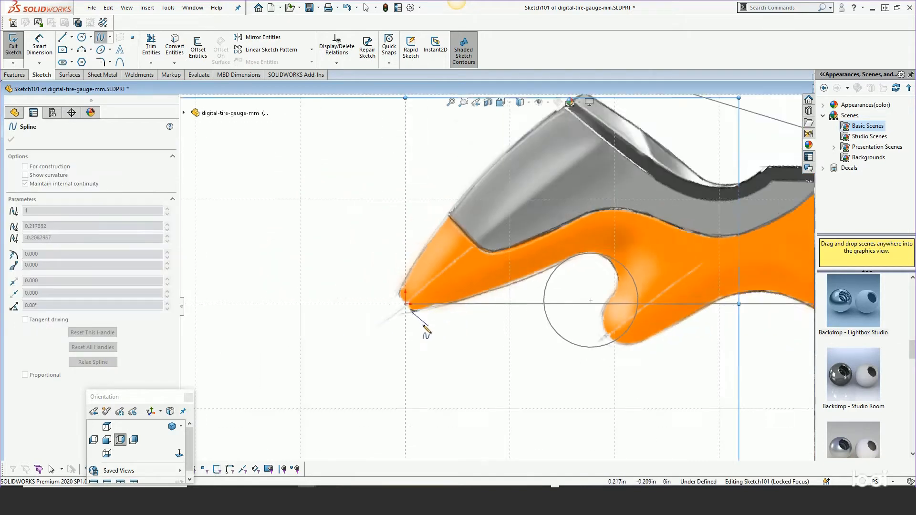
scroll(621, 312, "down", 4)
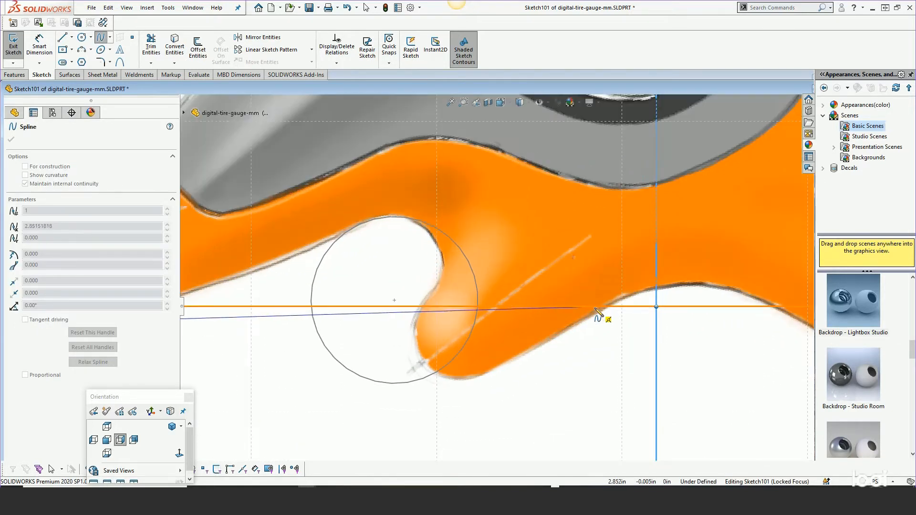
scroll(591, 307, "up", 1)
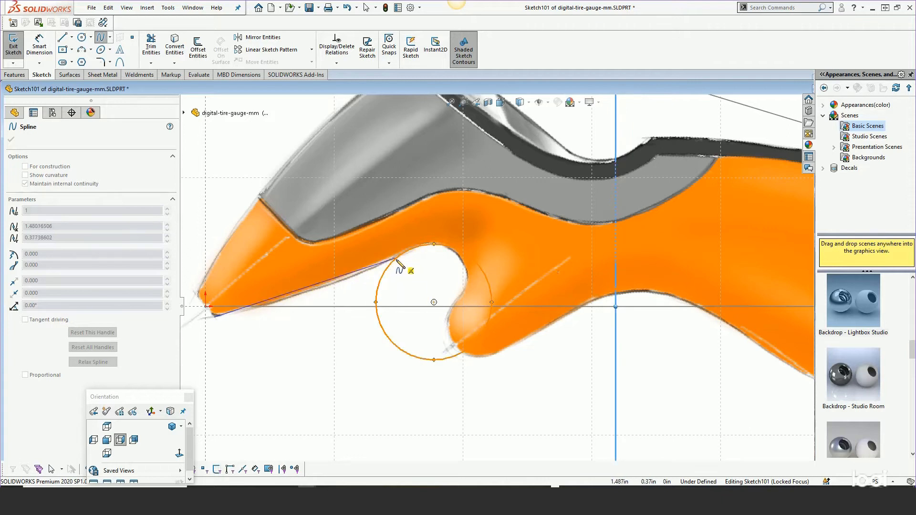
left_click(403, 253)
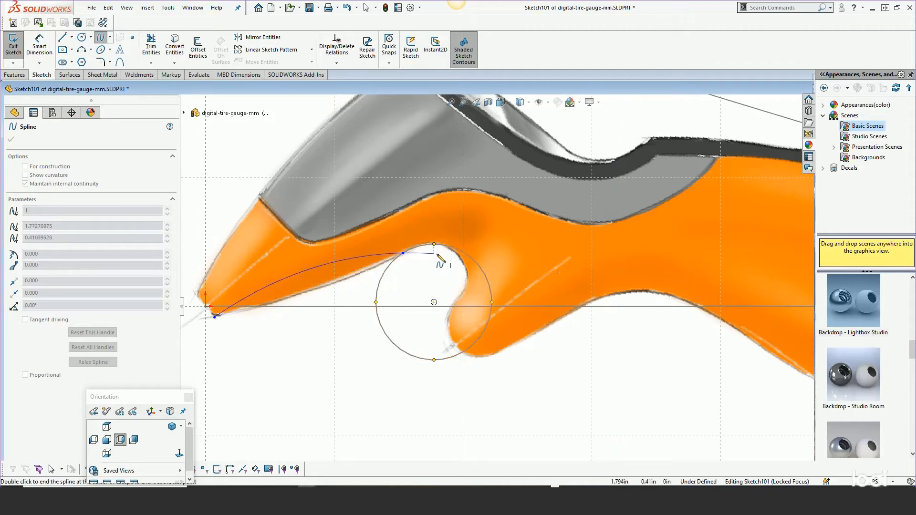
left_click(469, 276)
left_click(447, 318)
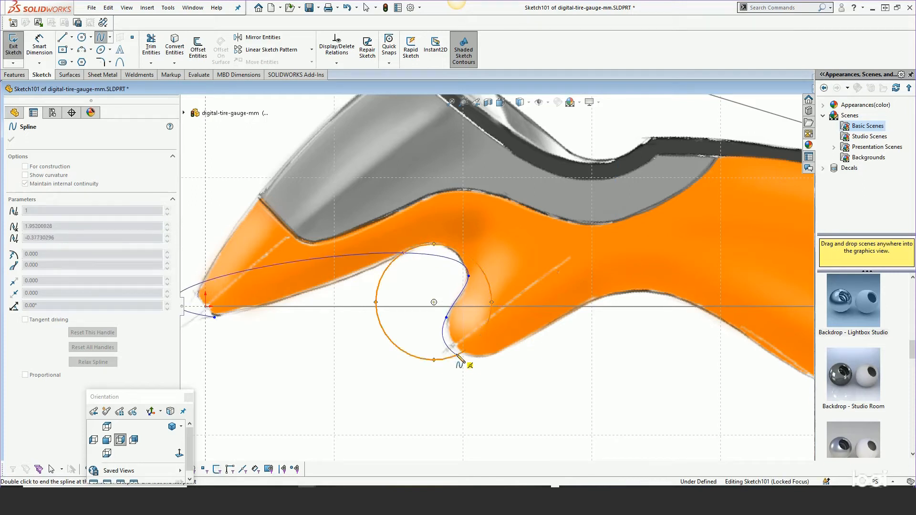
left_click(503, 352)
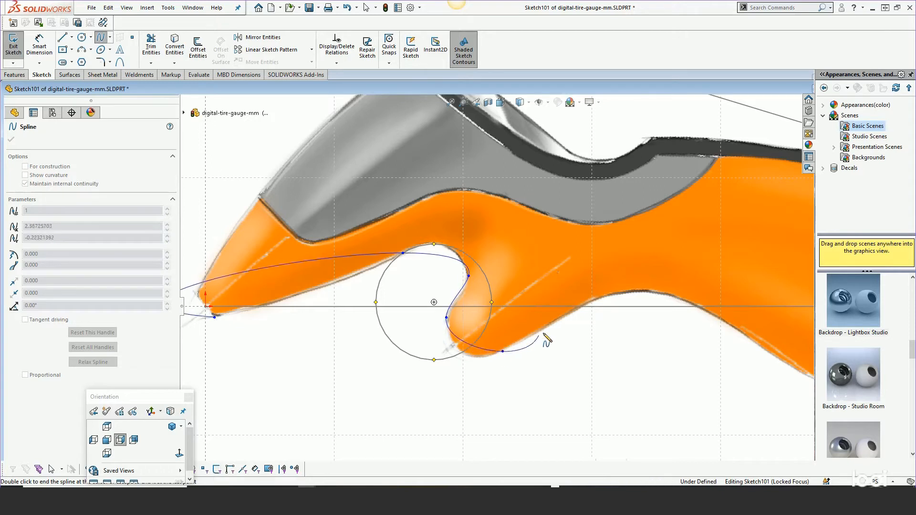
left_click(628, 293)
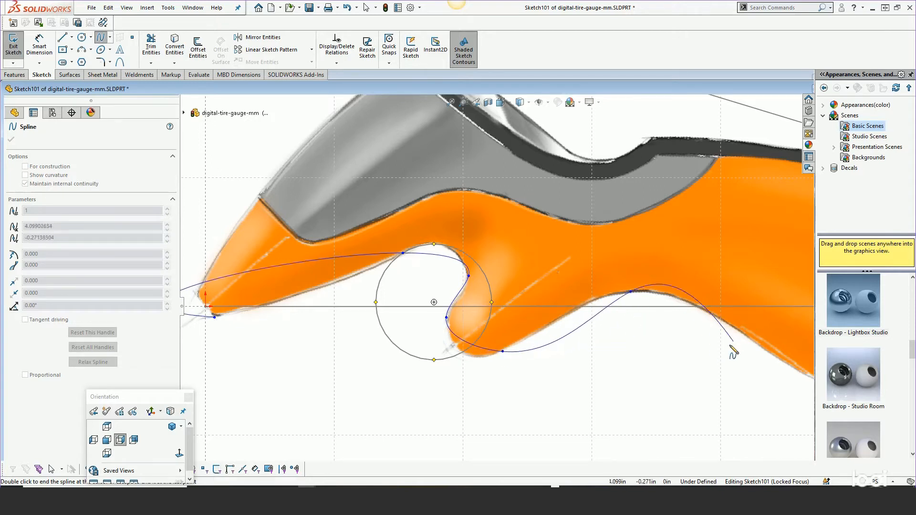
scroll(673, 348, "down", 5)
left_click(666, 344)
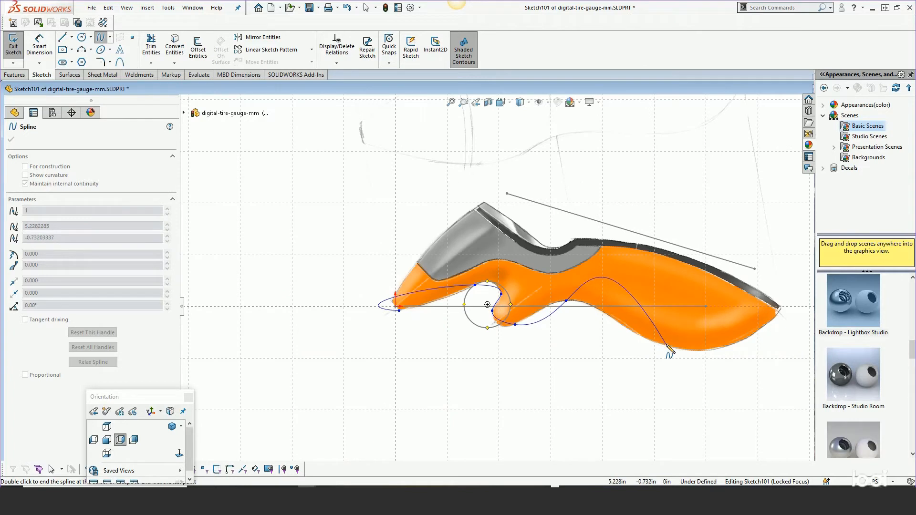
right_click(782, 318)
left_click(796, 321)
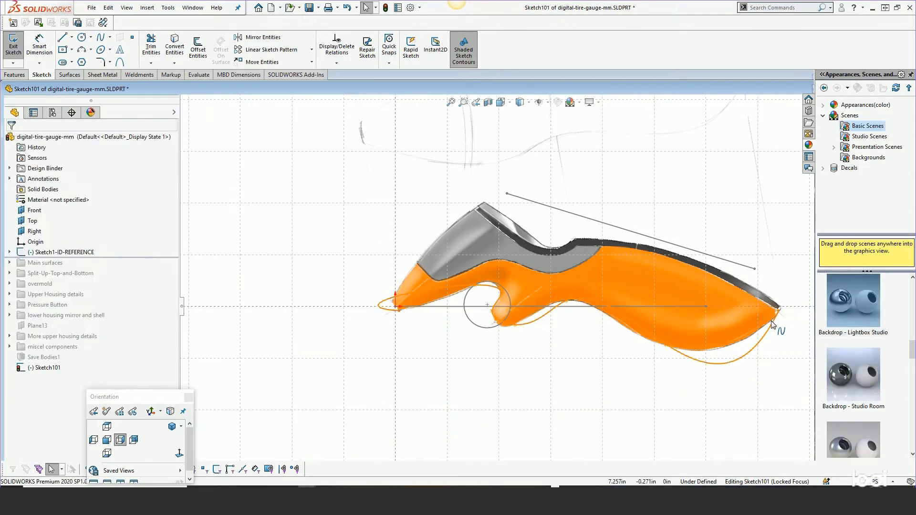
Step: Fix the spline's rear end point at the tip of the handle
scroll(728, 316, "down", 2)
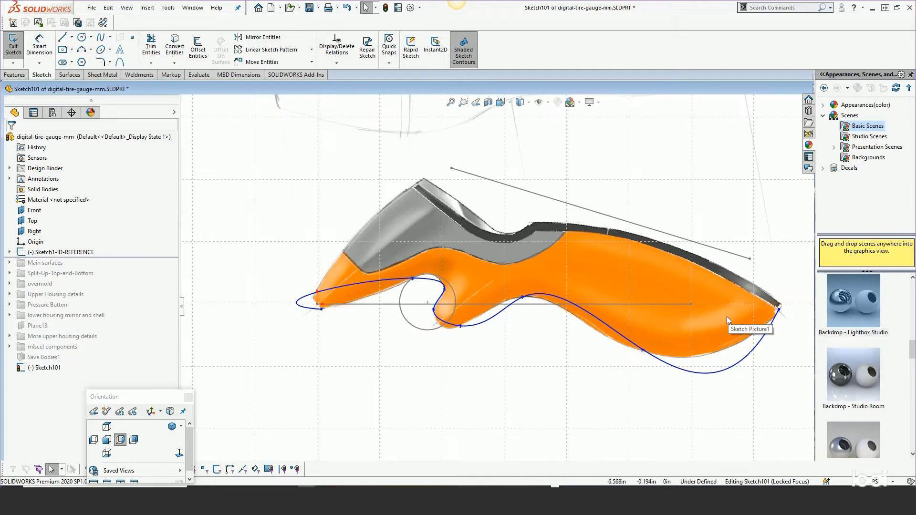
scroll(525, 310, "up", 1)
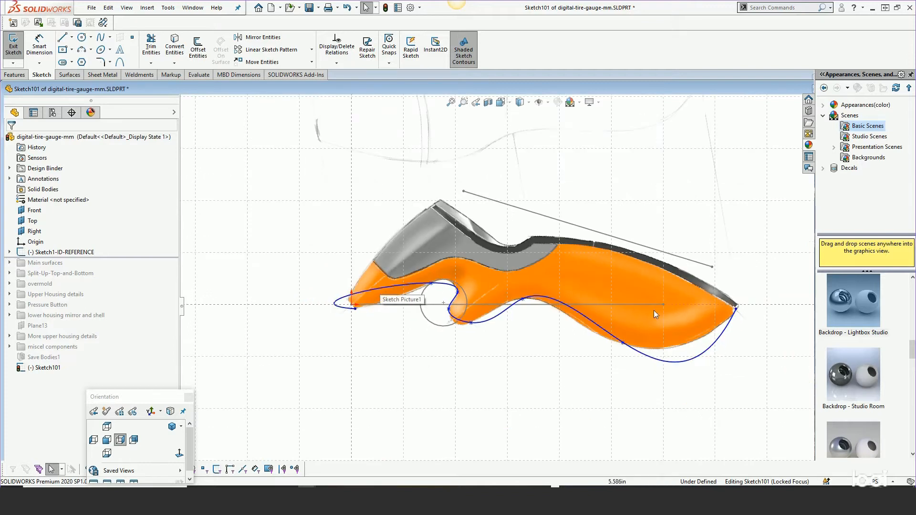
scroll(734, 331, "down", 2)
scroll(729, 328, "up", 2)
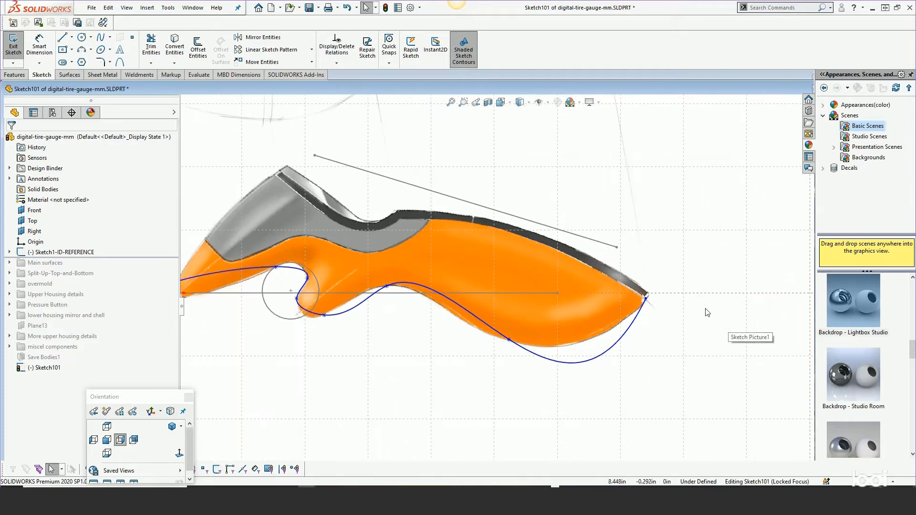
scroll(619, 284, "down", 3)
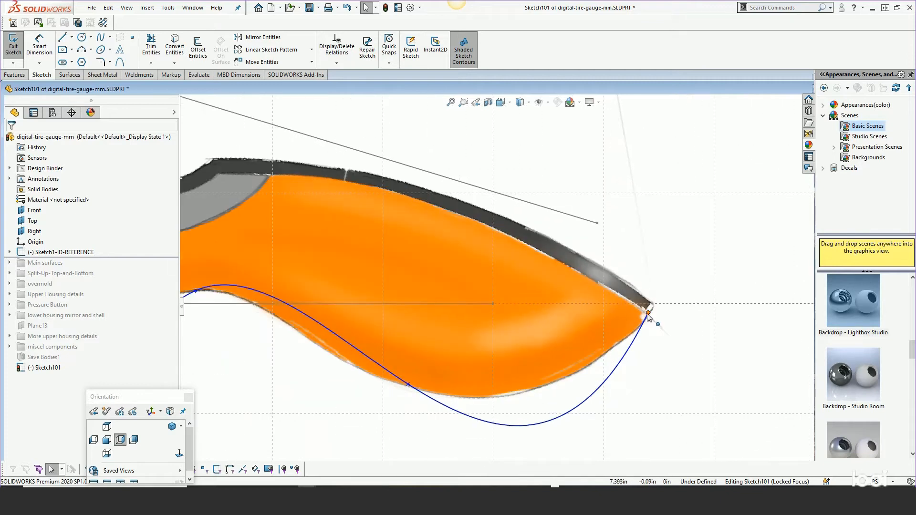
right_click(648, 314)
key("Escape")
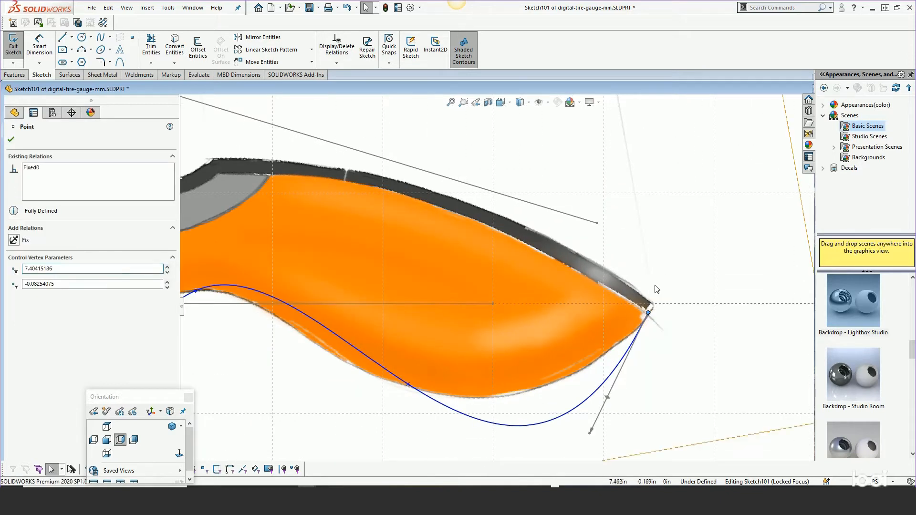
Step: Draw a centerline about 0.5 in long from the spline's rear end point, slanting upward away from the handle
left_click(72, 38)
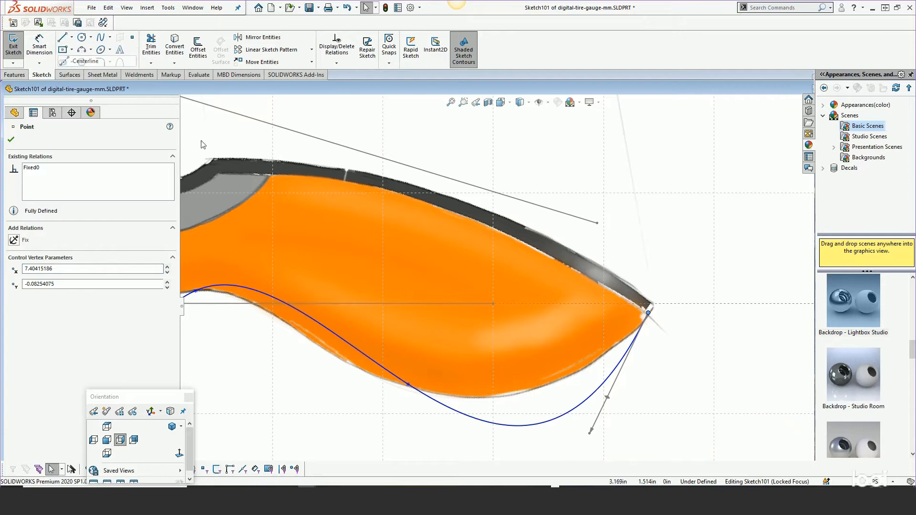
left_click(89, 58)
left_click(648, 313)
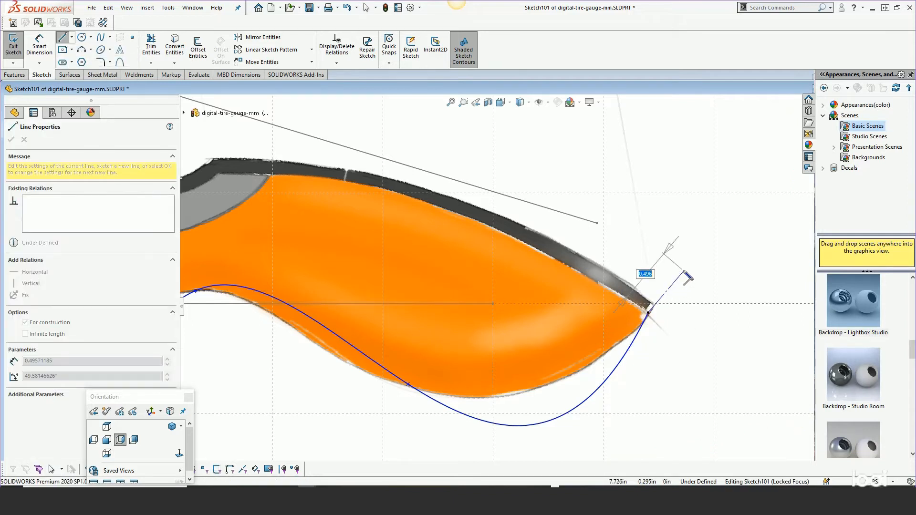
right_click(688, 266)
left_click(706, 272)
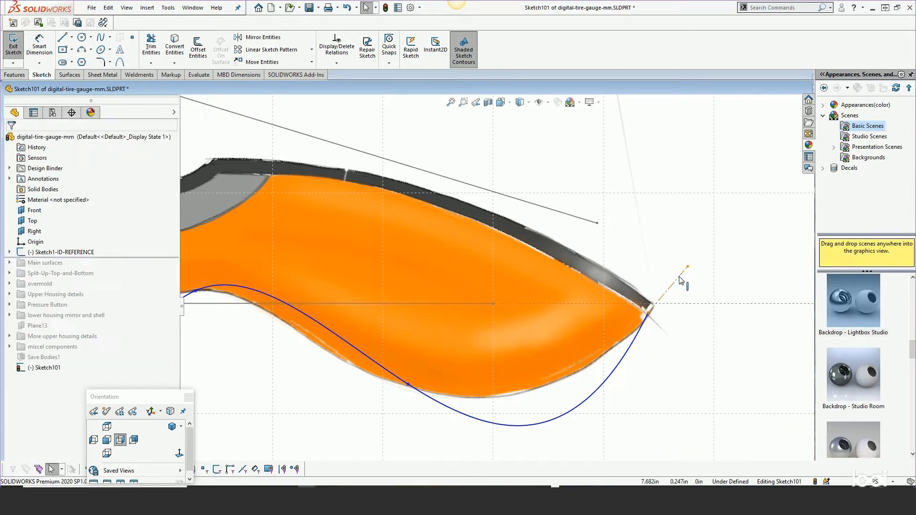
Step: Make the spline tangent to the centerline at the handle's rear tip
left_click(640, 337, "ctrl")
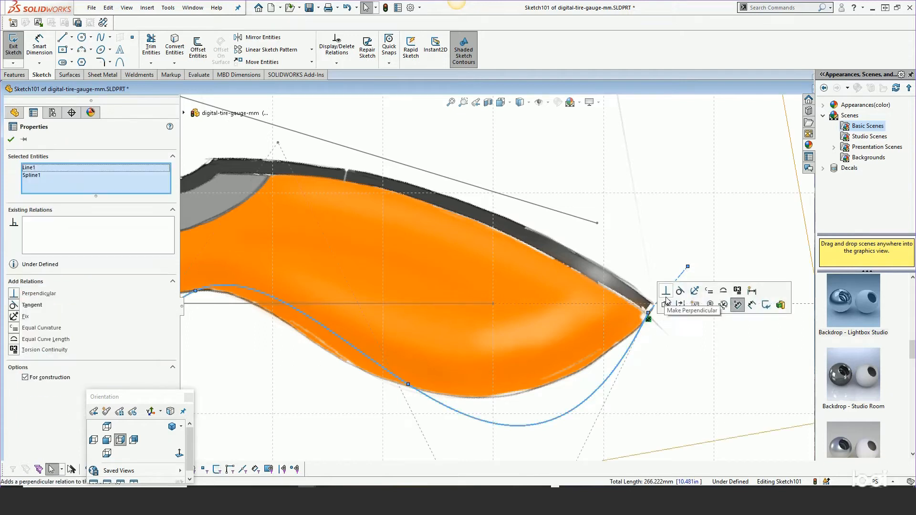
left_click(680, 291)
left_click(684, 364)
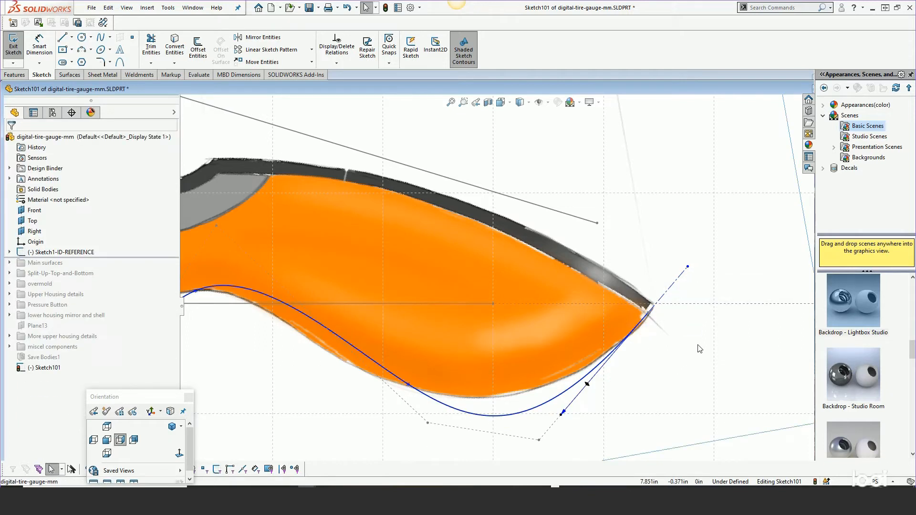
Step: Reshape the spline's front portion with its first control polygon vertex so it runs along the underside of the nose
scroll(699, 348, "down", 5)
scroll(338, 282, "up", 6)
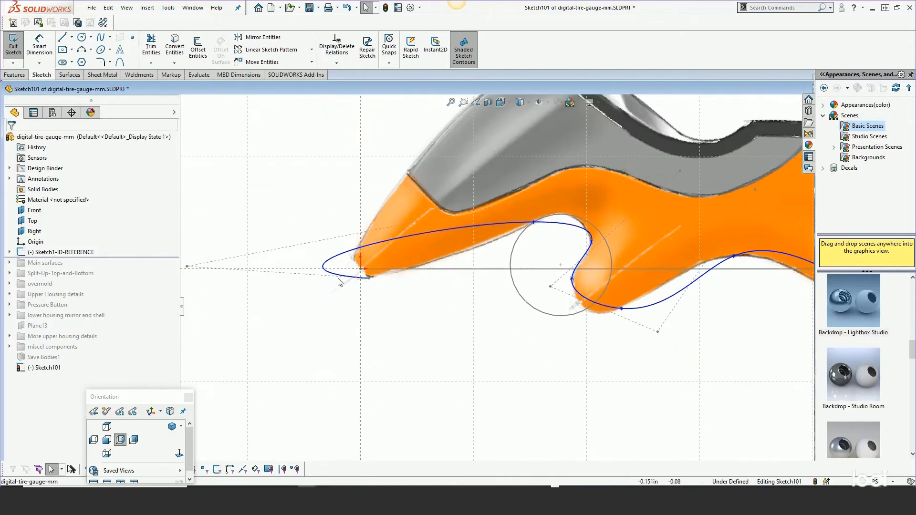
left_click(339, 276)
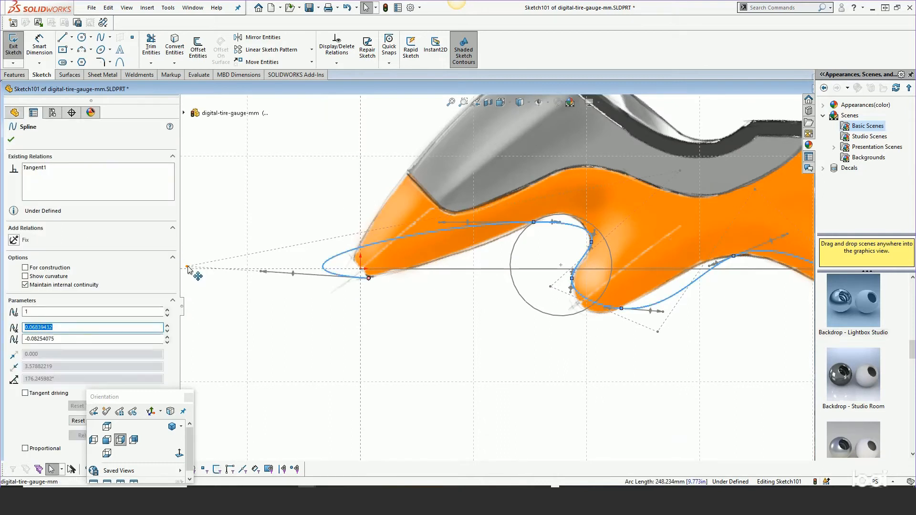
left_click_drag(188, 268, 442, 260)
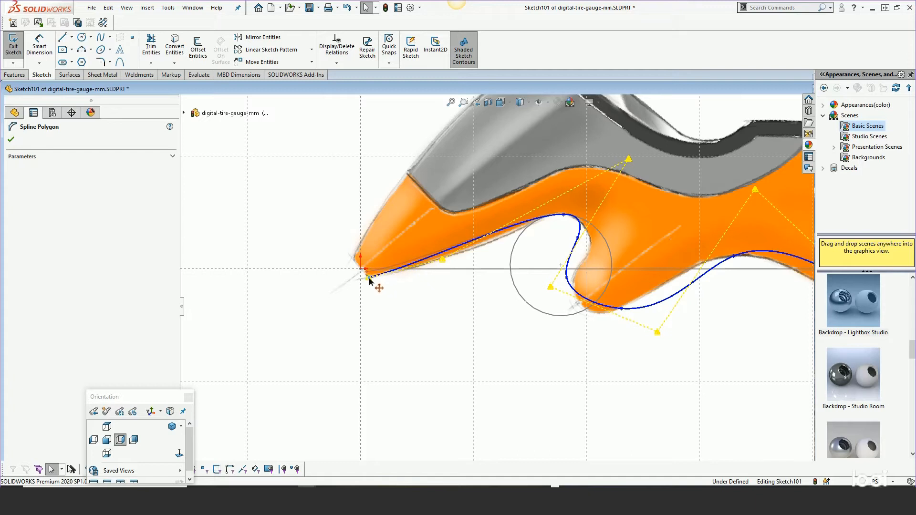
Step: Fix the spline's front end point at the nose's lower tip
right_click(370, 282)
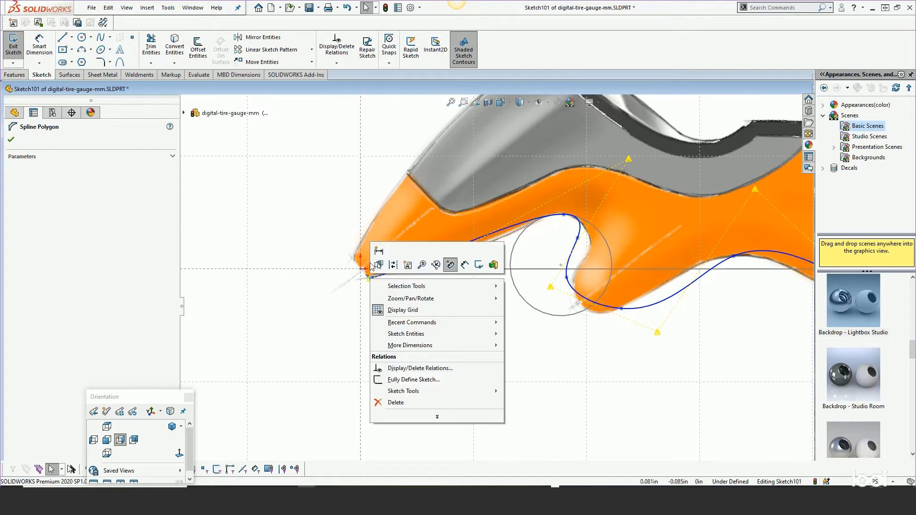
left_click(344, 304)
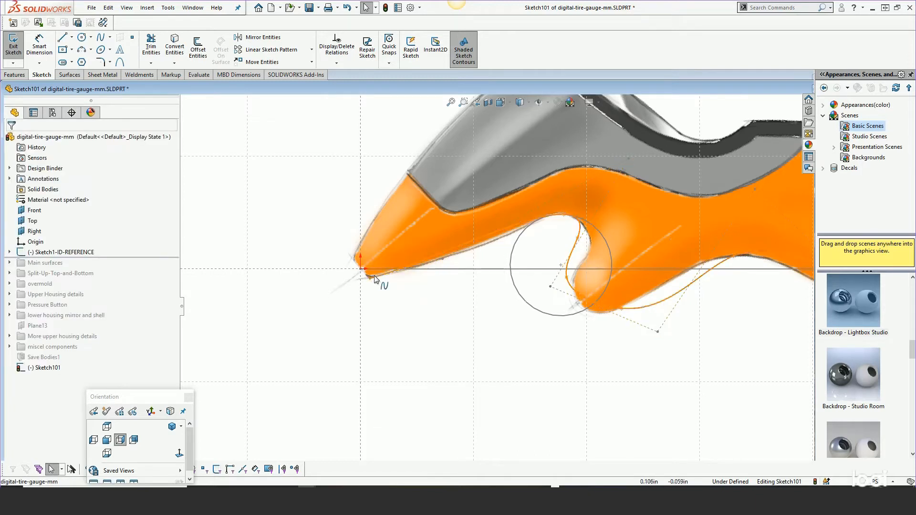
left_click(370, 278)
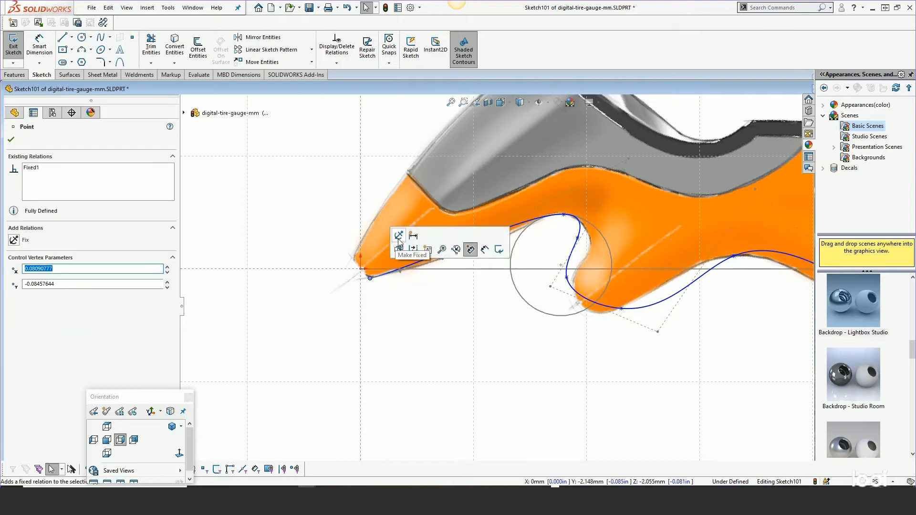
Step: Draw a centerline about 0.6 in long from the spline's front end point, slanting downward away from the nose
left_click(398, 249)
left_click(74, 38)
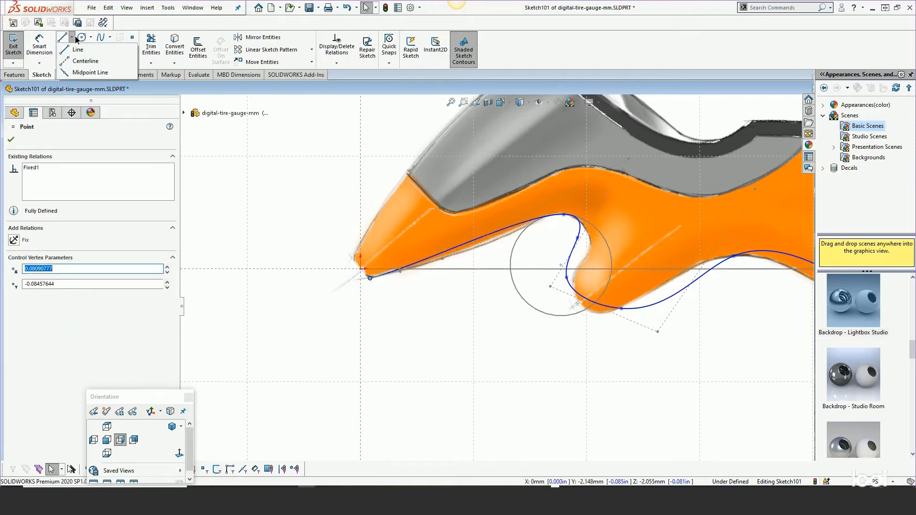
left_click(85, 61)
left_click(370, 278)
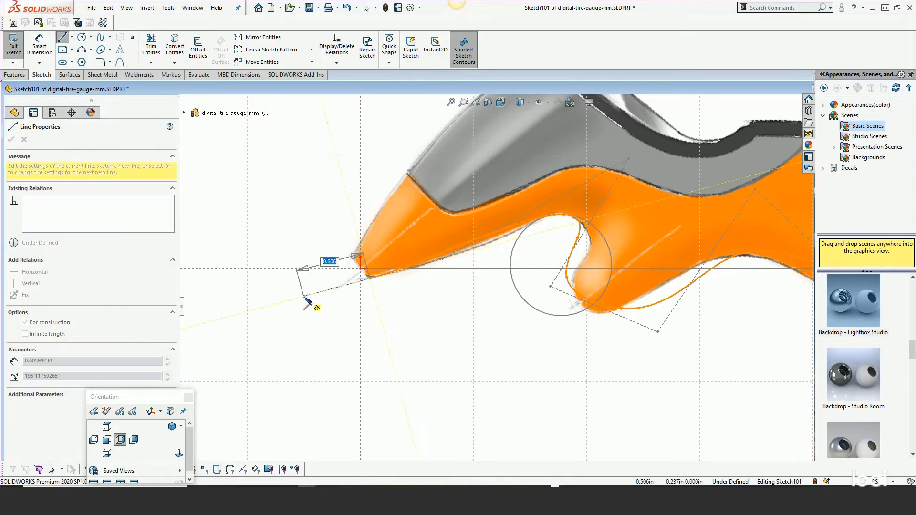
left_click(303, 296)
right_click(304, 296)
left_click(336, 302)
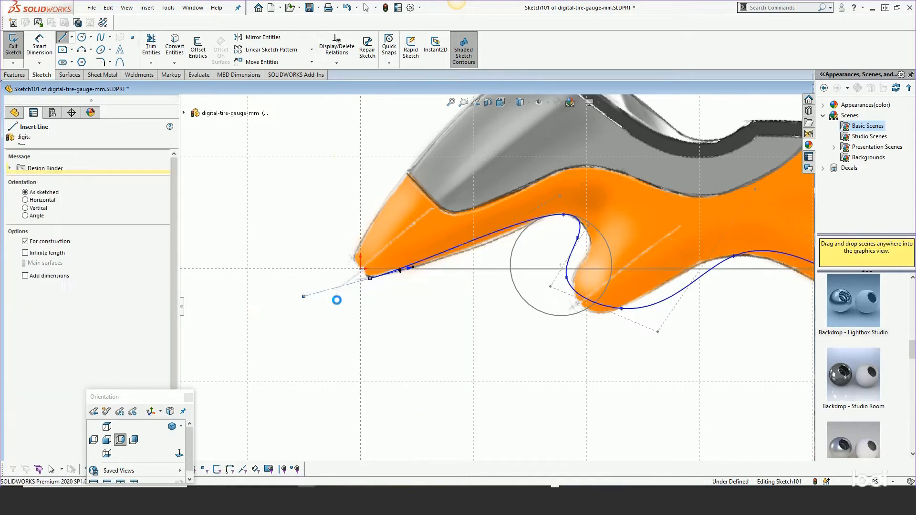
Step: Make the spline tangent to the centerline at the nose's lower tip and check the relation between them
left_click(400, 271)
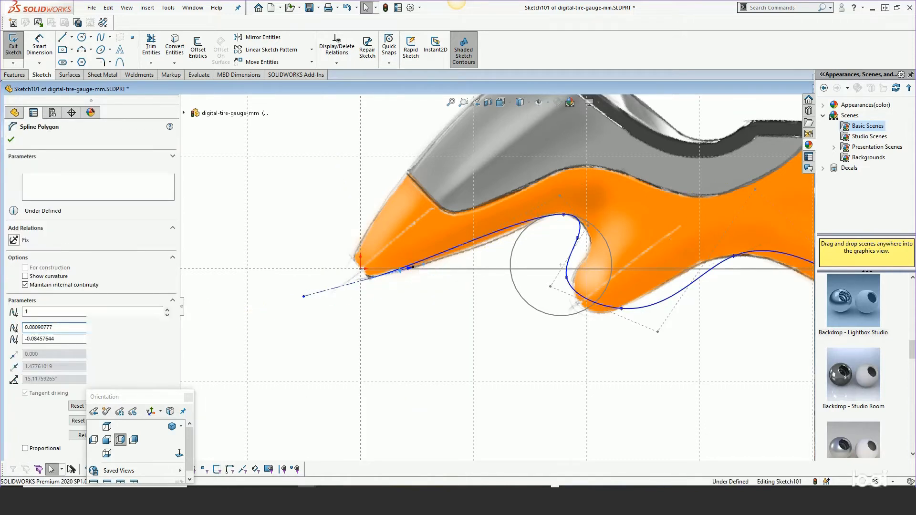
left_click(429, 263)
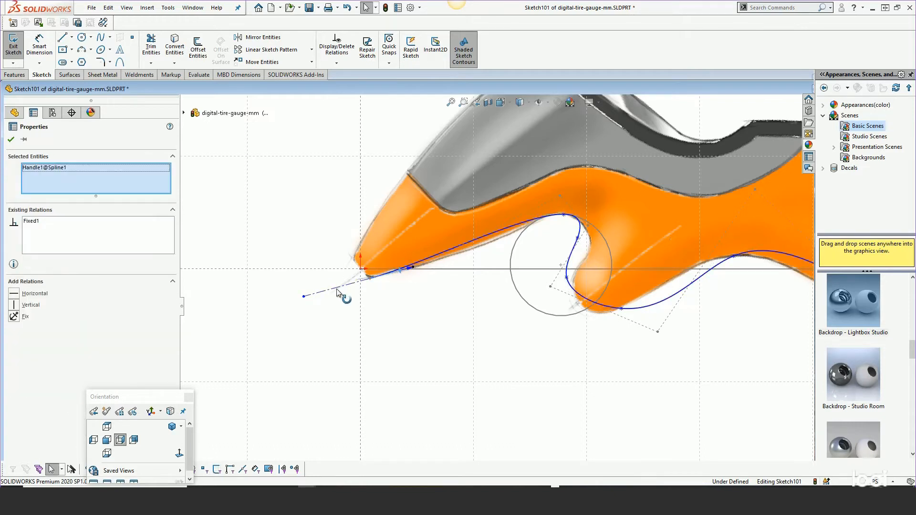
left_click(431, 258)
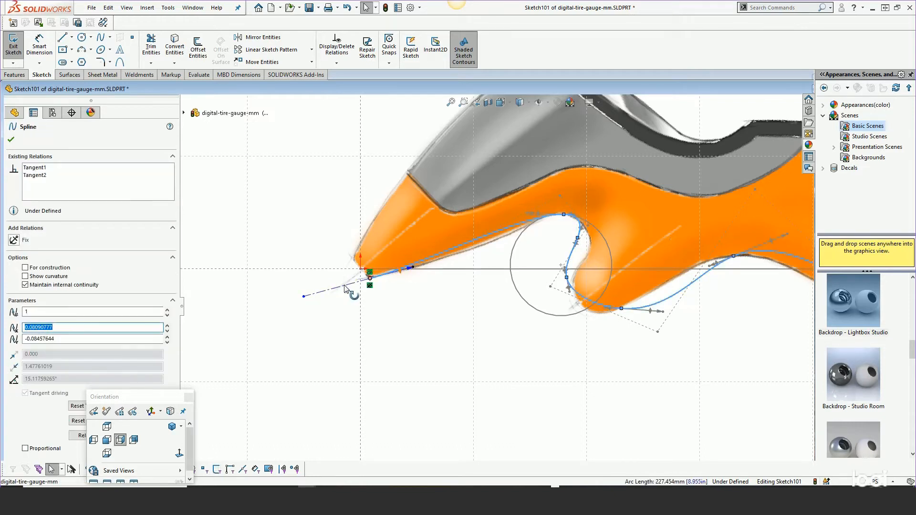
left_click(345, 287, "ctrl")
left_click(373, 259)
left_click(294, 272)
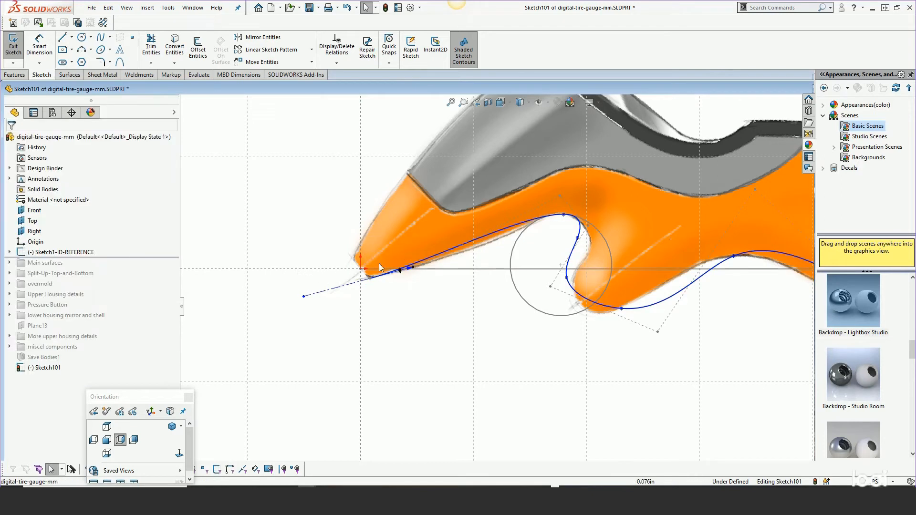
scroll(380, 265, "down", 3)
left_click(385, 366)
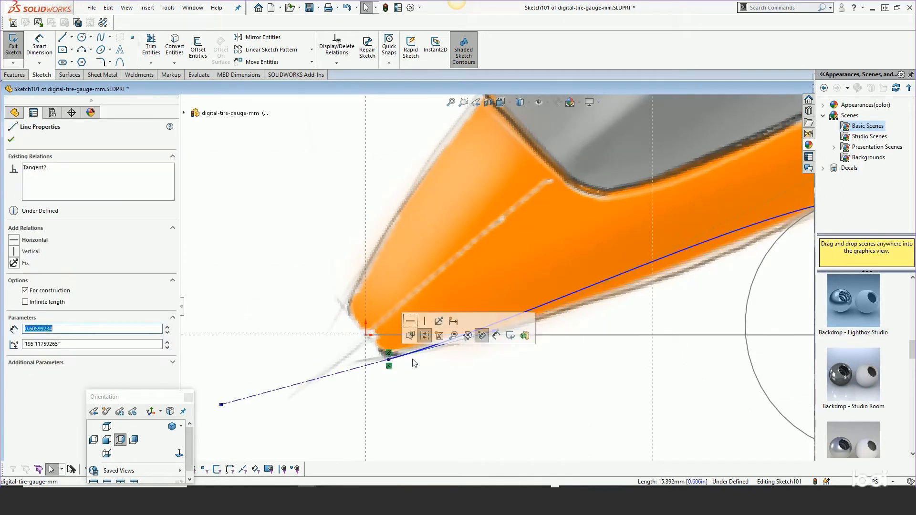
left_click(553, 303, "ctrl")
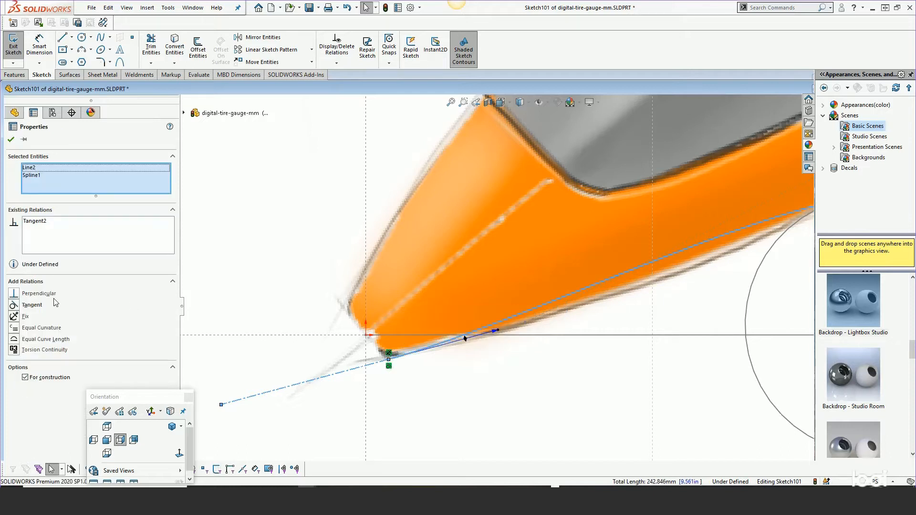
left_click(320, 299)
scroll(328, 351, "up", 2)
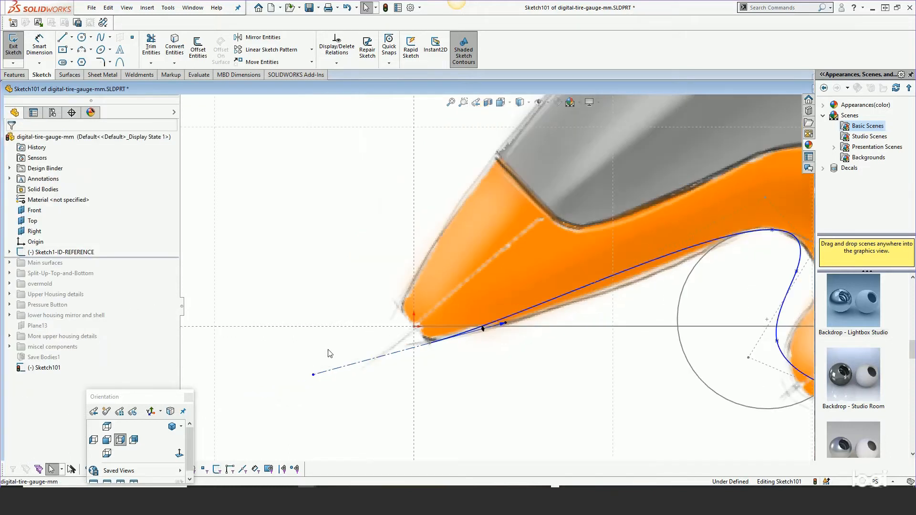
Step: Tilt the front centerline to about 10° and lengthen the spline's front tangent handle so the curve follows the nose's underside
left_click(430, 344)
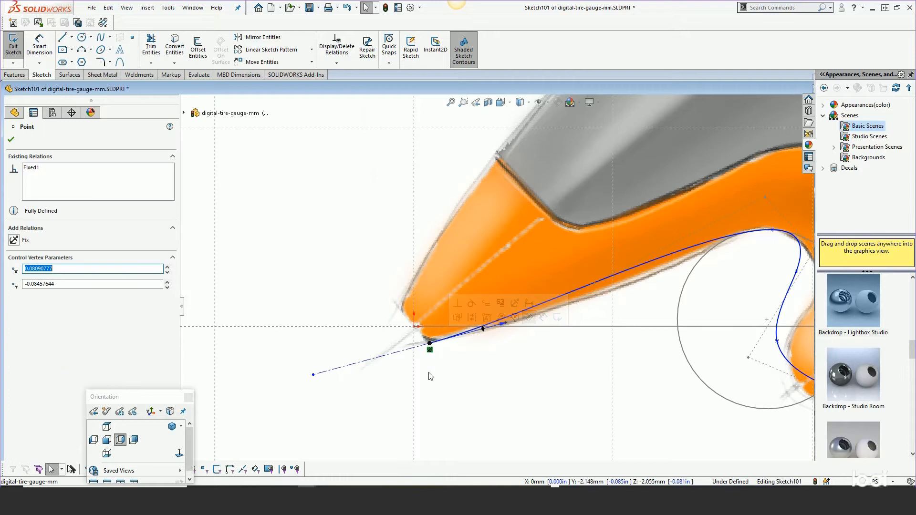
left_click(319, 381)
left_click_drag(314, 376, 305, 366)
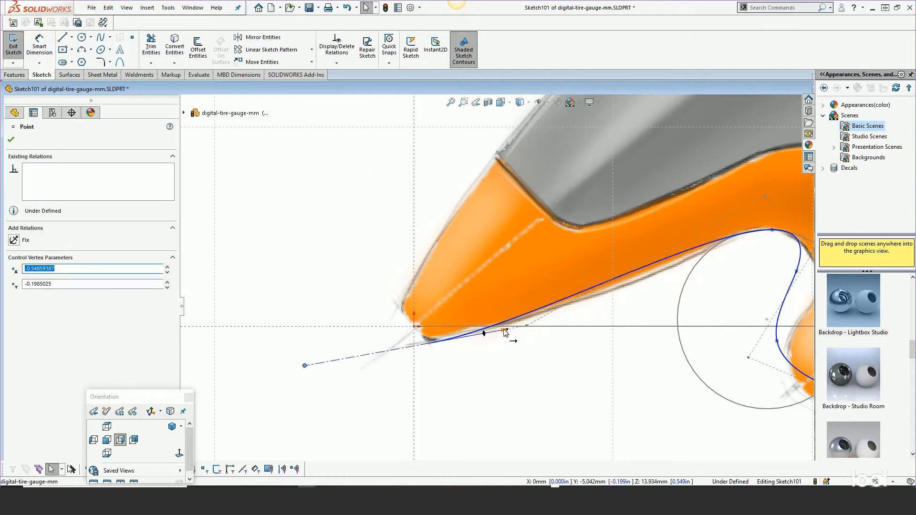
left_click_drag(505, 333, 577, 338)
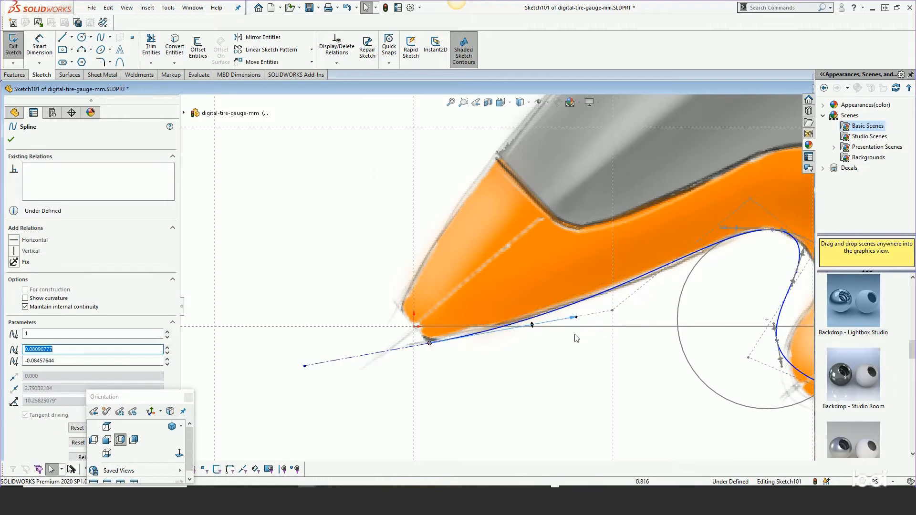
Step: Fit the spline around the finger notch and hook by moving its points to about (2.02, 0.17), (1.86, -0.15) and (2.30, -0.35) in
scroll(522, 406, "up", 6)
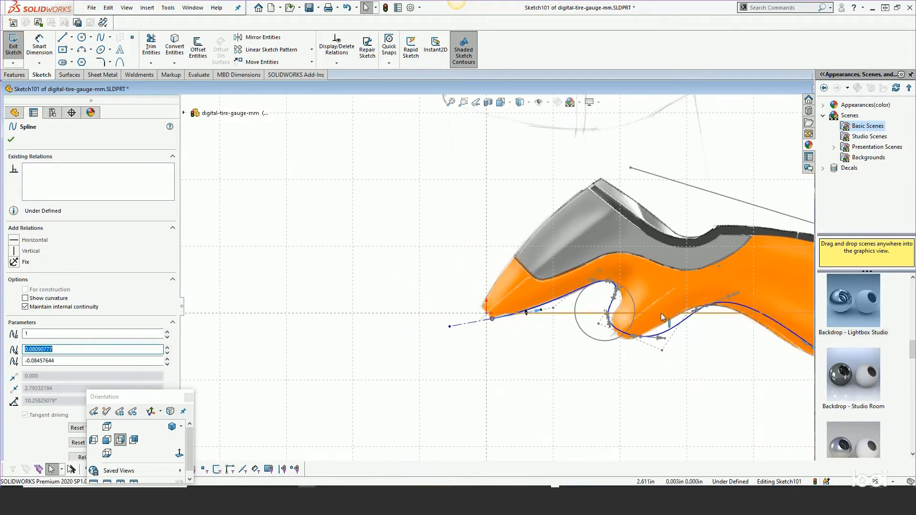
scroll(662, 317, "down", 3)
scroll(605, 306, "down", 3)
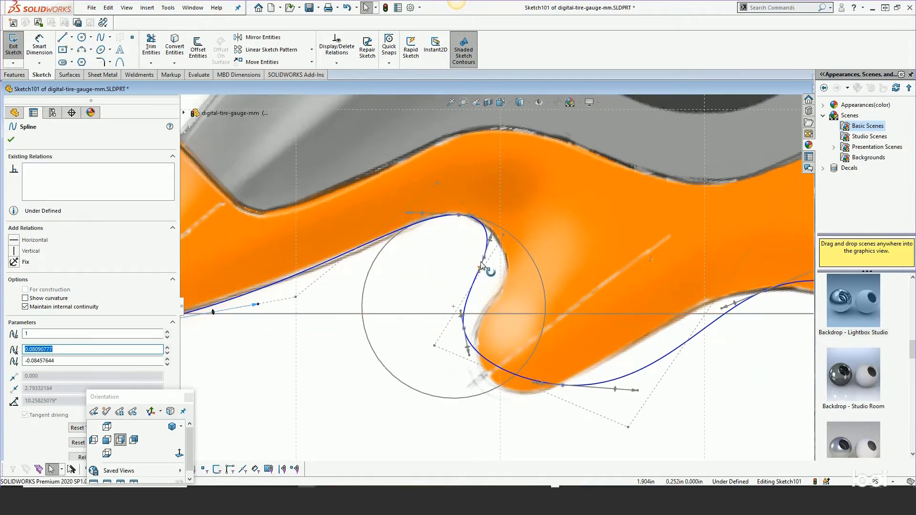
left_click_drag(485, 266, 506, 282)
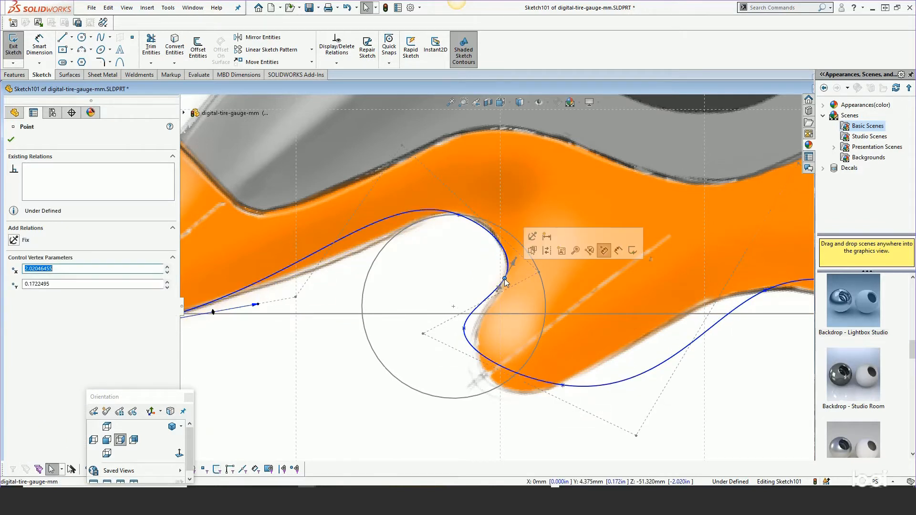
mouse_move(465, 329)
left_mouse_down()
mouse_move(470, 357)
mouse_move(472, 344)
left_mouse_up()
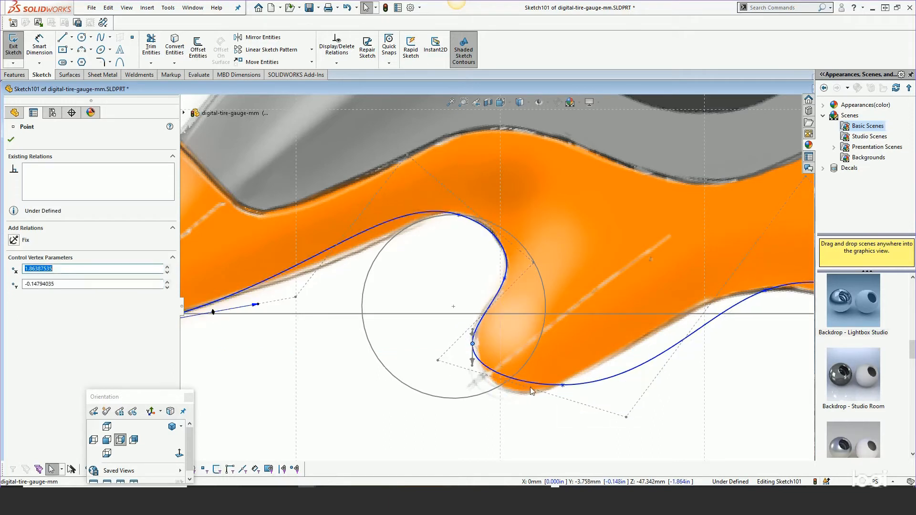
left_click_drag(563, 386, 611, 369)
scroll(557, 338, "up", 5)
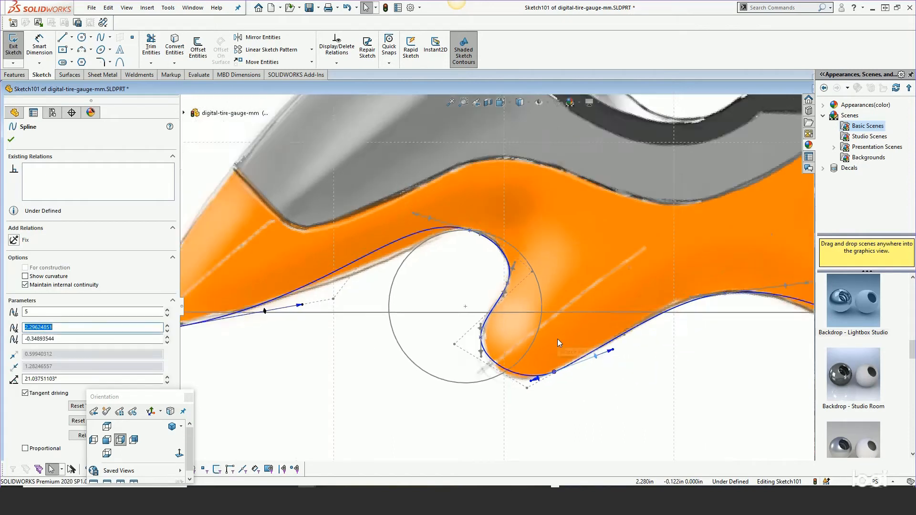
Step: Move the spline's two points behind the hook to about (4.63, -0.51) and (3.23, 0.10) in, following the handle's underside
scroll(691, 342, "down", 3)
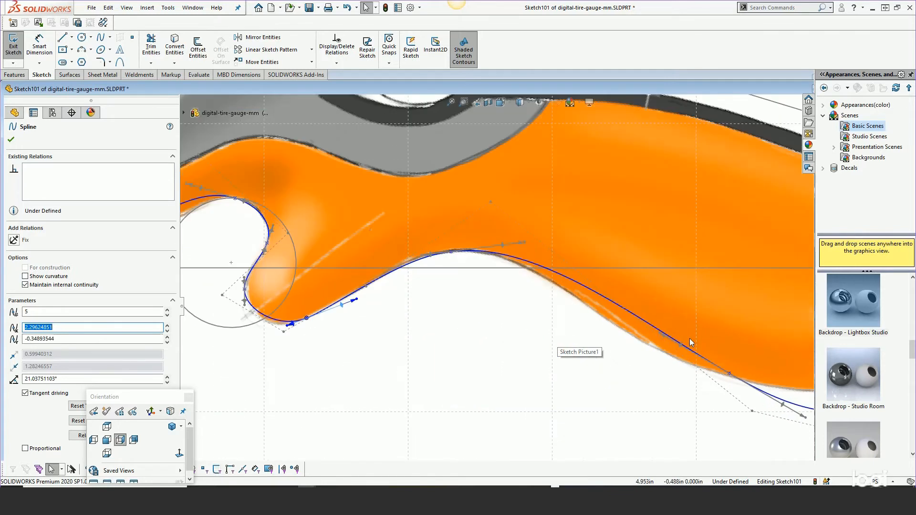
left_click_drag(729, 374, 643, 342)
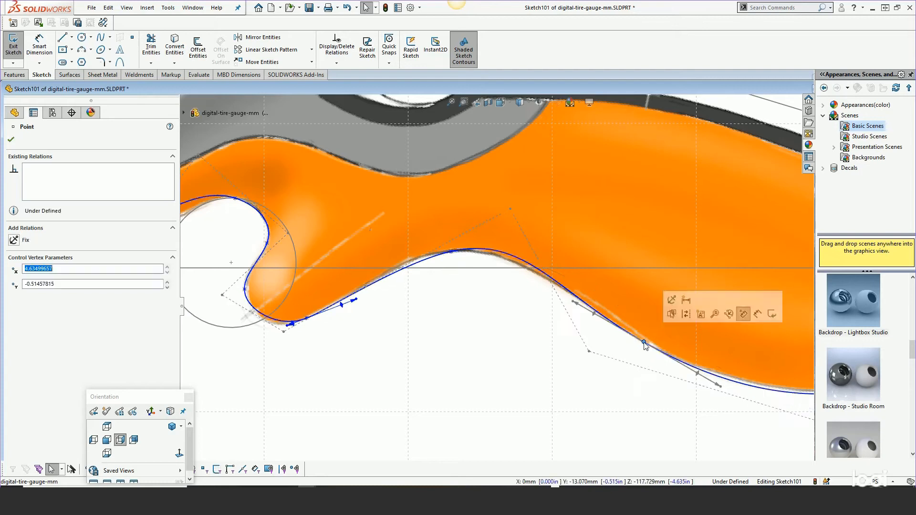
mouse_move(452, 252)
left_mouse_down()
mouse_move(436, 252)
mouse_move(447, 262)
left_mouse_up()
scroll(444, 343, "up", 3)
scroll(445, 343, "down", 3)
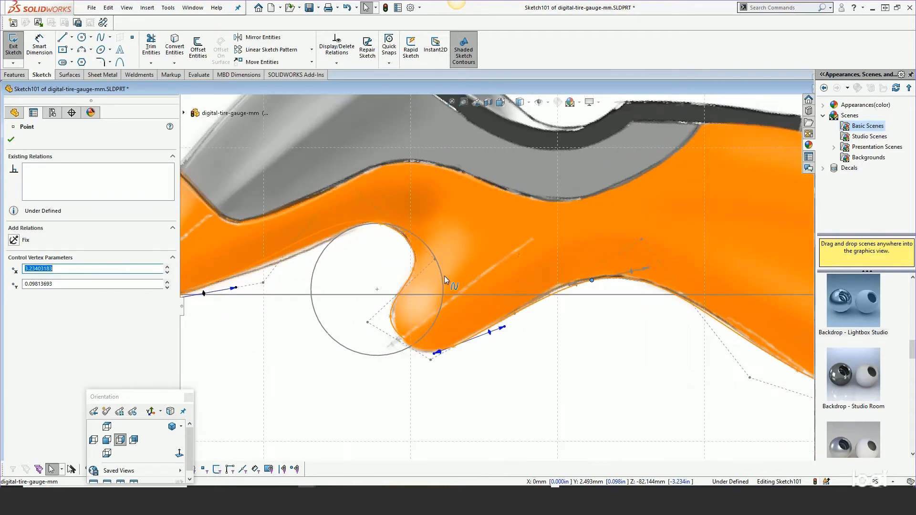
Step: Rotate the tangent handle at the top of the finger notch to about 2° so the spline follows the nose's underside
scroll(444, 274, "up", 2)
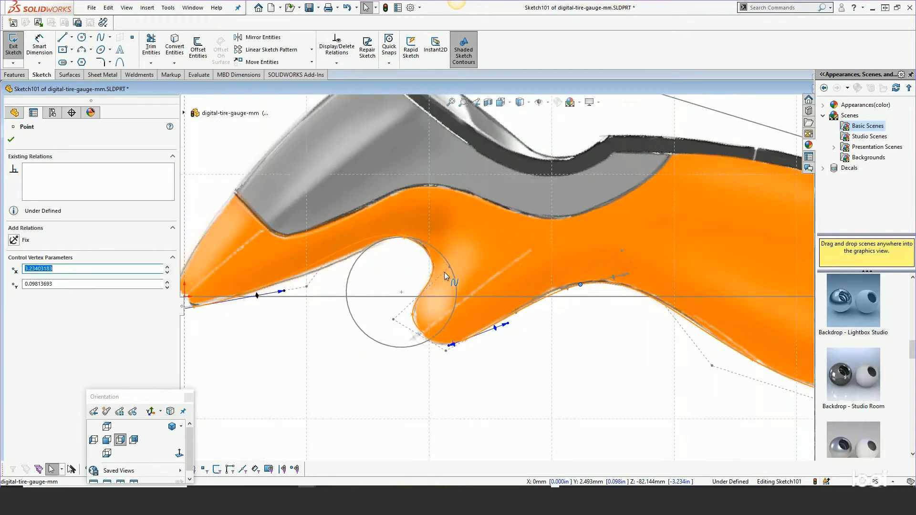
scroll(341, 265, "down", 3)
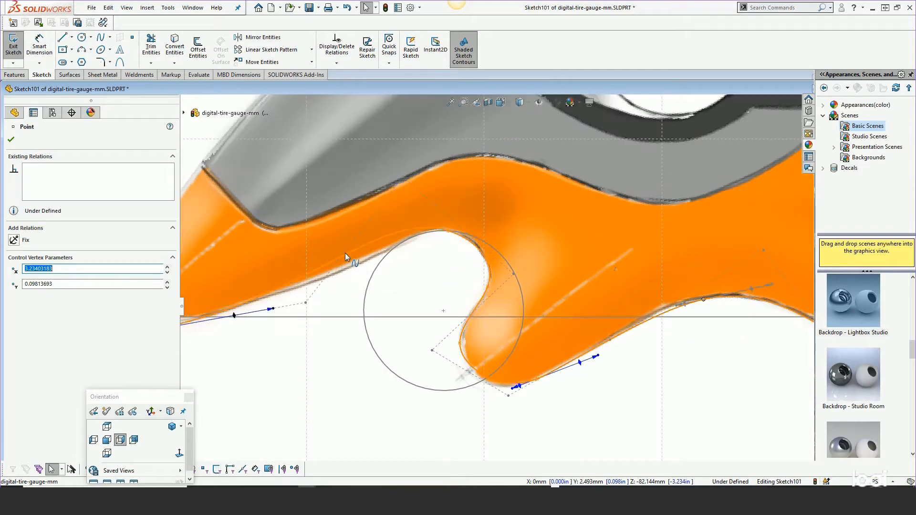
left_click(448, 231)
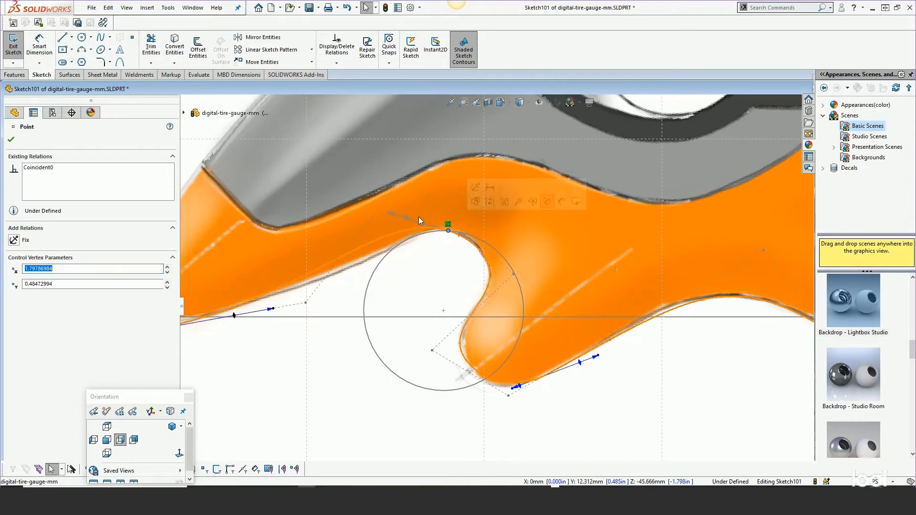
left_click_drag(406, 220, 403, 233)
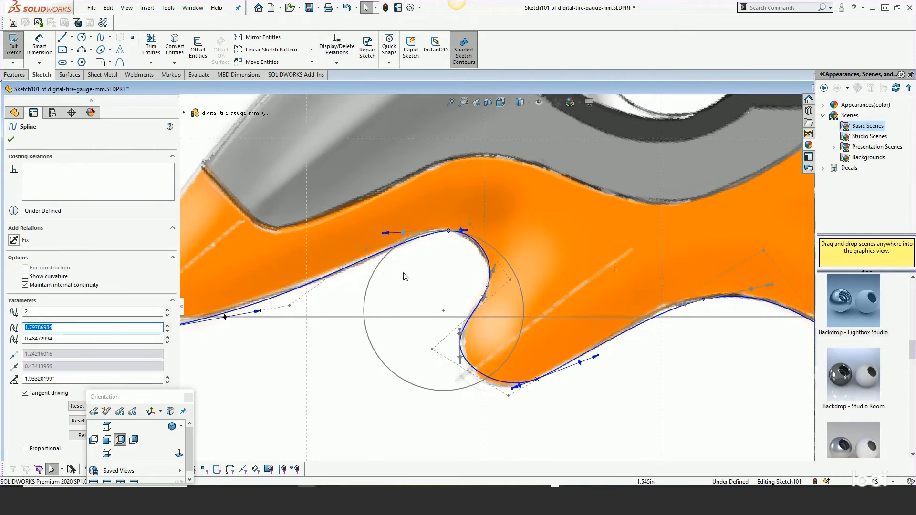
Step: Move the finger notch's rear spline point to about (2.02, 0.16) in and its top point to about (1.73, 0.48) in
scroll(458, 277, "down", 1)
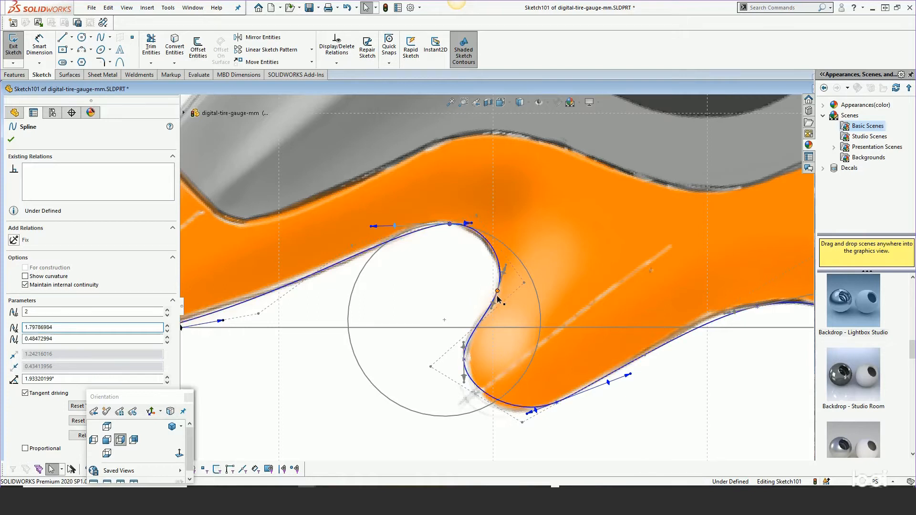
left_click_drag(497, 290, 497, 298)
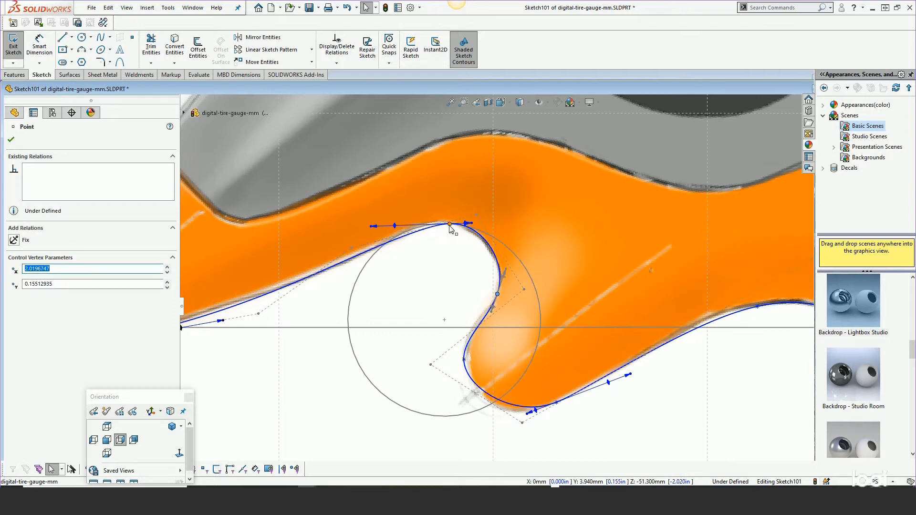
left_click_drag(449, 225, 435, 227)
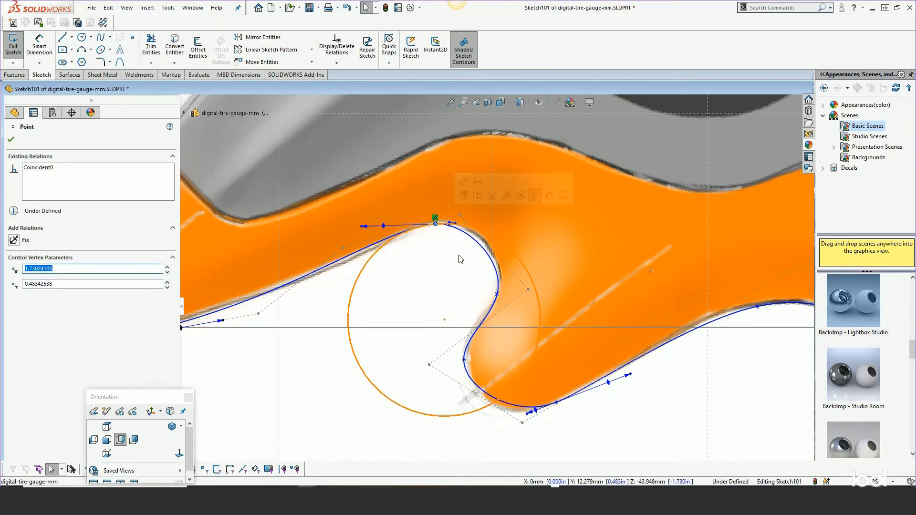
Step: Adjust both arms of the notch-top point's tangent handle, angled at about 10°, so the spline matches the pictured edge
scroll(453, 242, "down", 3)
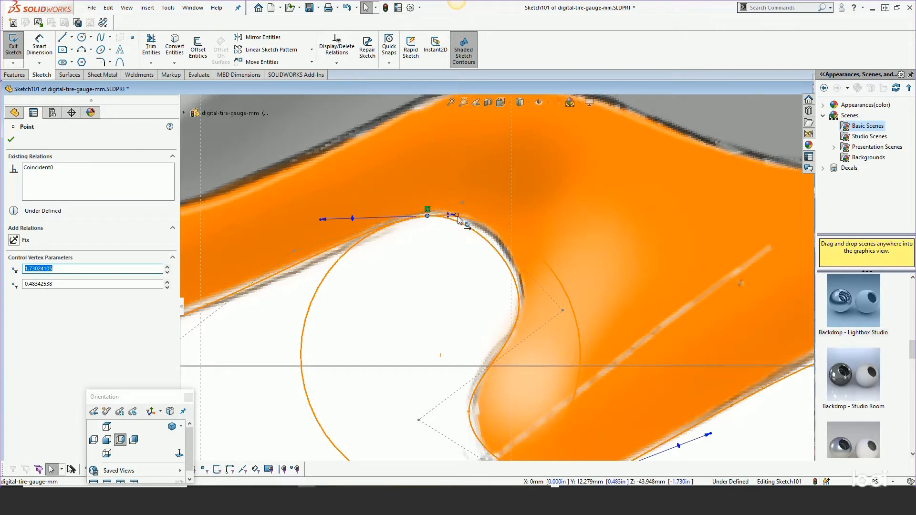
left_click_drag(458, 220, 475, 210)
scroll(524, 306, "up", 3)
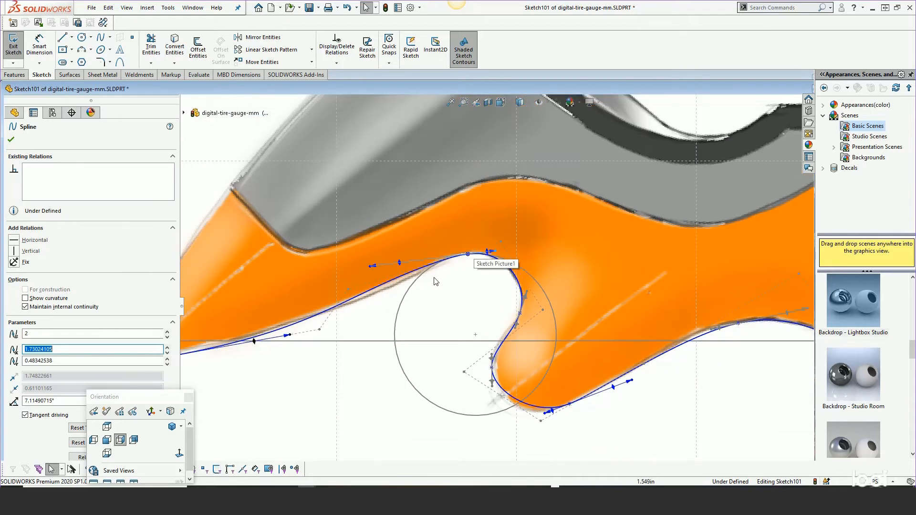
scroll(440, 291, "up", 1)
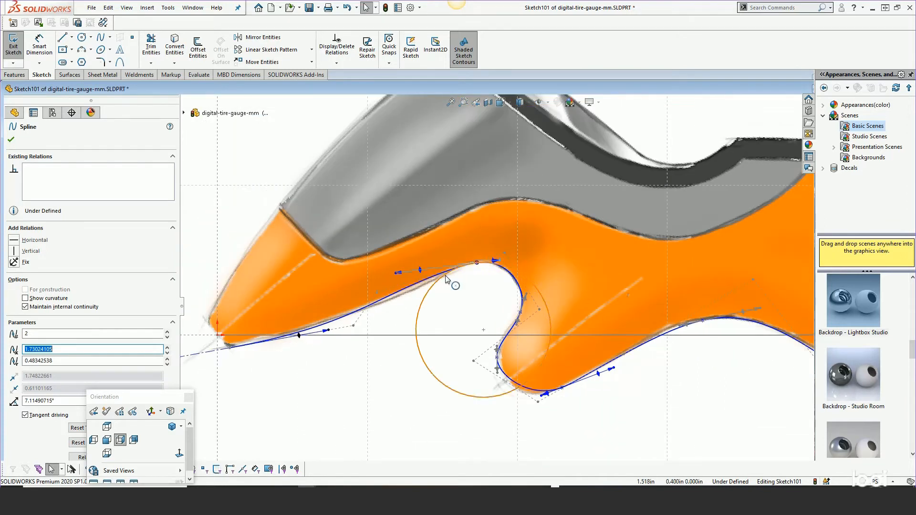
scroll(487, 311, "down", 1)
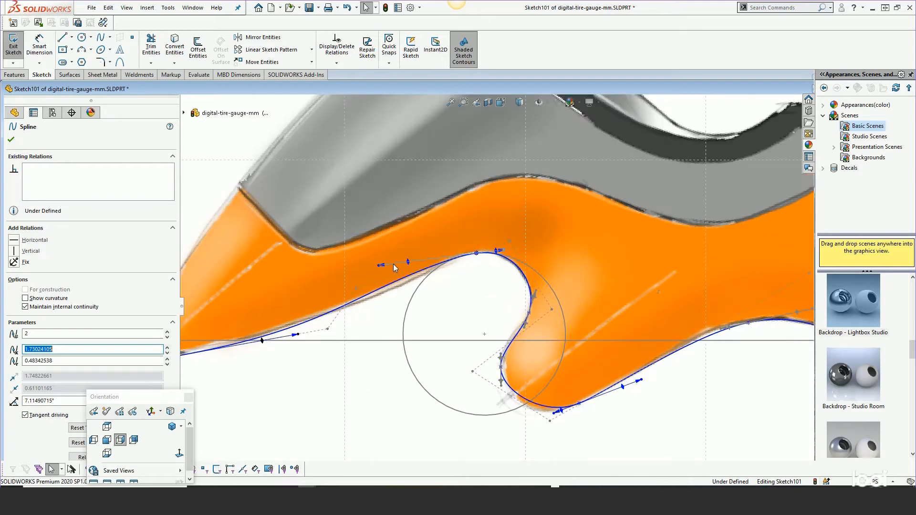
left_click_drag(382, 264, 427, 268)
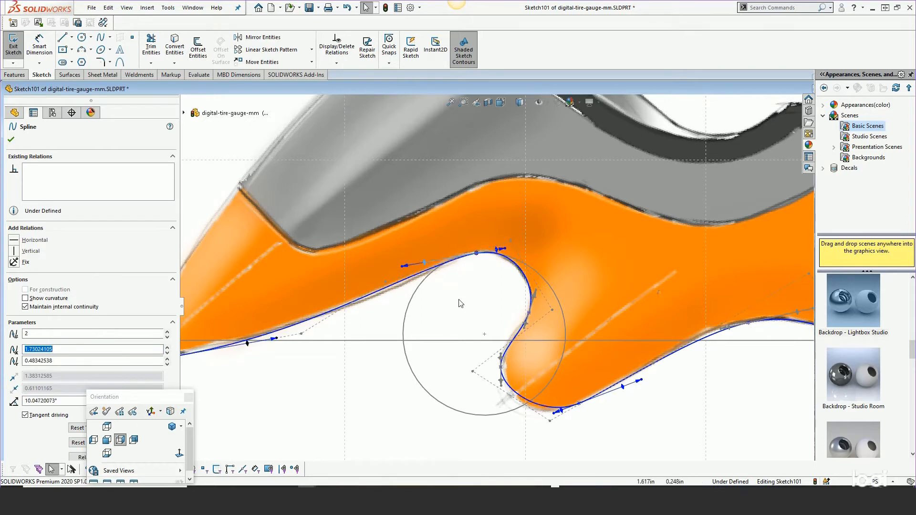
Step: Move the spline's hook-tip point to about (1.93, -0.29) in, angling its tangent about -52°, and the notch's rear point to about (1.97, 0.06) in
scroll(509, 370, "up", 2)
scroll(509, 370, "down", 4)
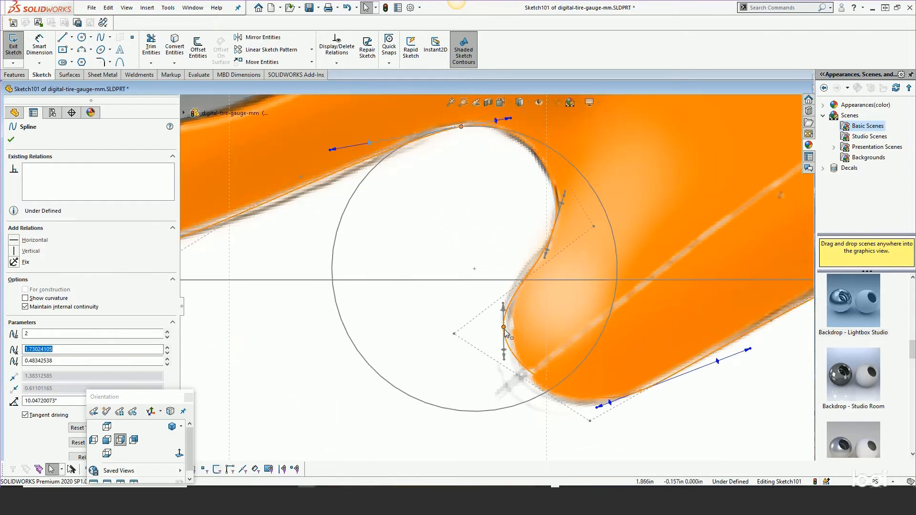
left_click(519, 371)
left_click_drag(519, 371, 509, 351)
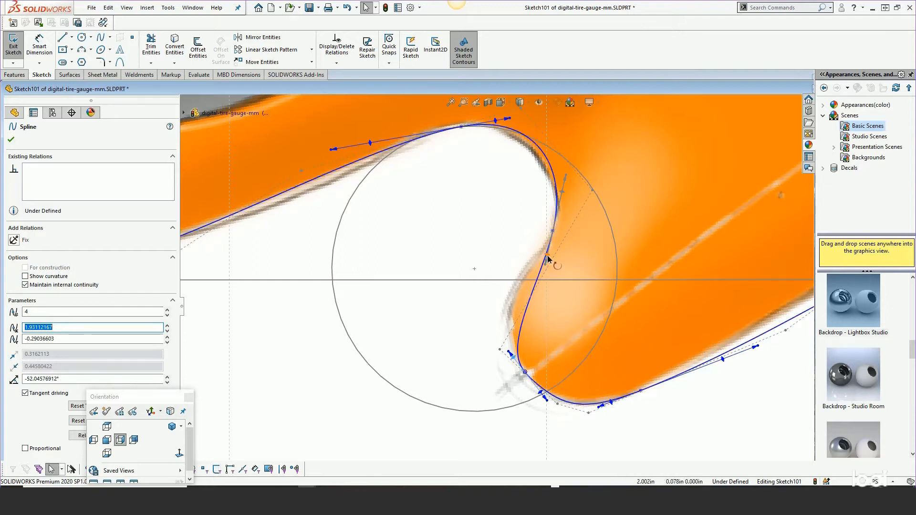
mouse_move(547, 259)
left_mouse_down()
mouse_move(540, 253)
mouse_move(552, 233)
mouse_move(525, 276)
mouse_move(541, 256)
mouse_move(533, 267)
mouse_move(539, 264)
left_mouse_up()
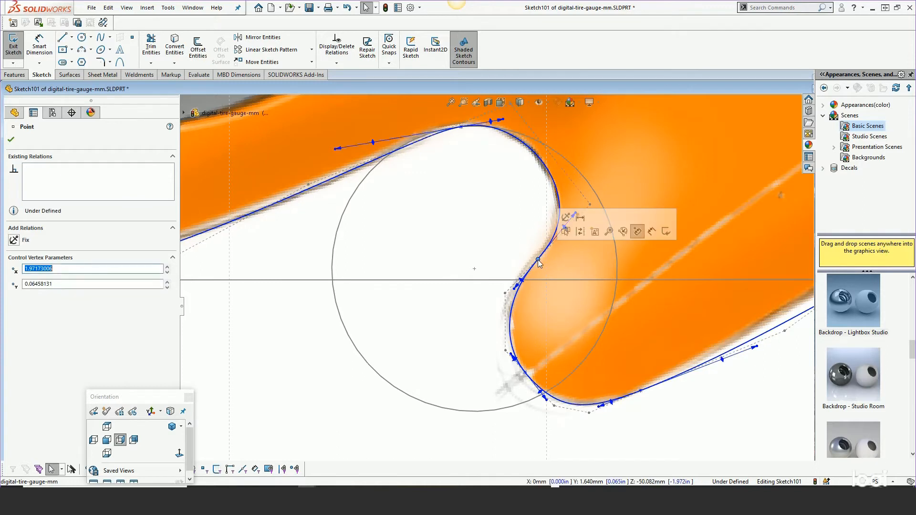
scroll(520, 305, "up", 6)
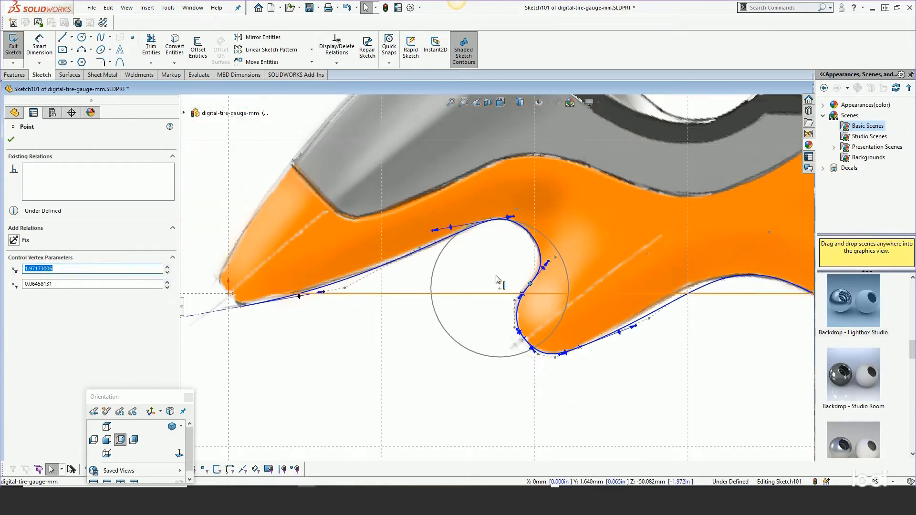
Step: Move the spline point on the hook's underside to about (2.38, -0.30) in and angle its tangent handle at about 28°
scroll(523, 309, "down", 5)
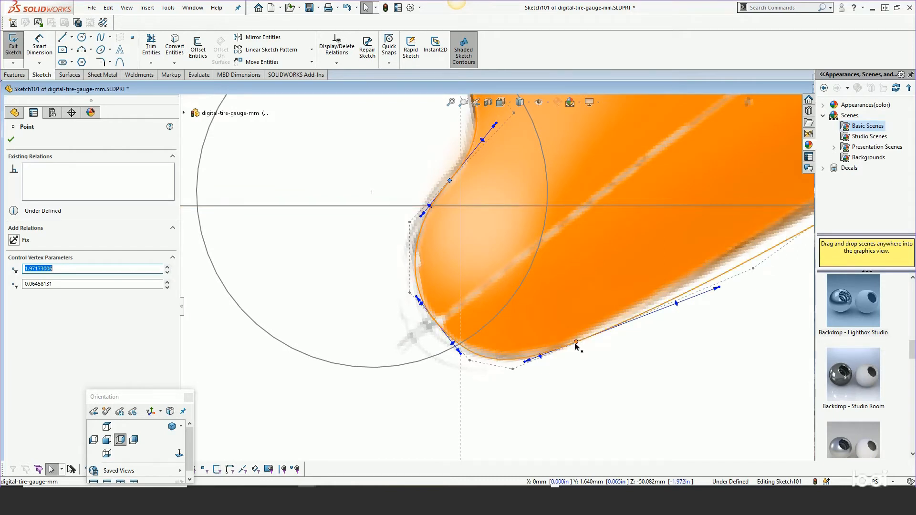
mouse_move(576, 342)
left_mouse_down()
mouse_move(608, 323)
mouse_move(576, 342)
left_mouse_up()
scroll(577, 341, "up", 5)
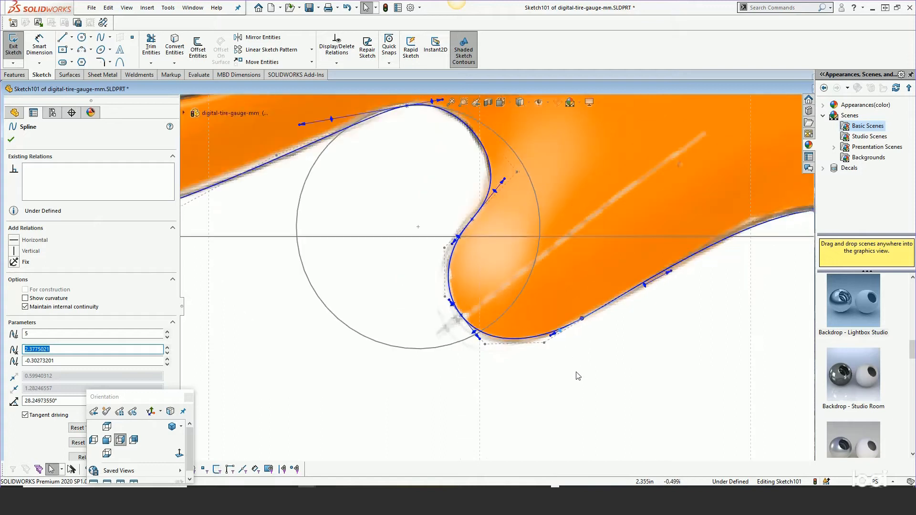
scroll(577, 342, "up", 4)
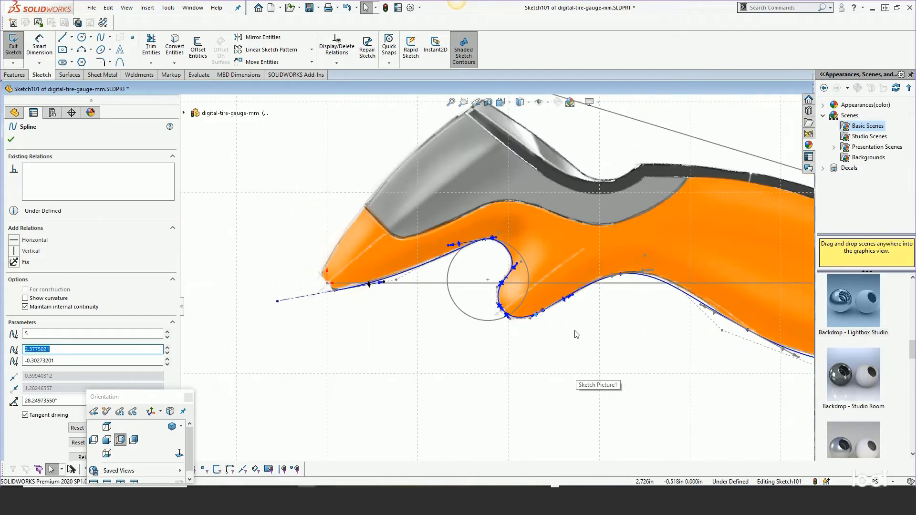
Step: Move the spline point at the crest behind the hook to about (3.32, 0.12) in with a 4° tangent, and the following point to about (4.55, -0.46) in
scroll(657, 309, "down", 5)
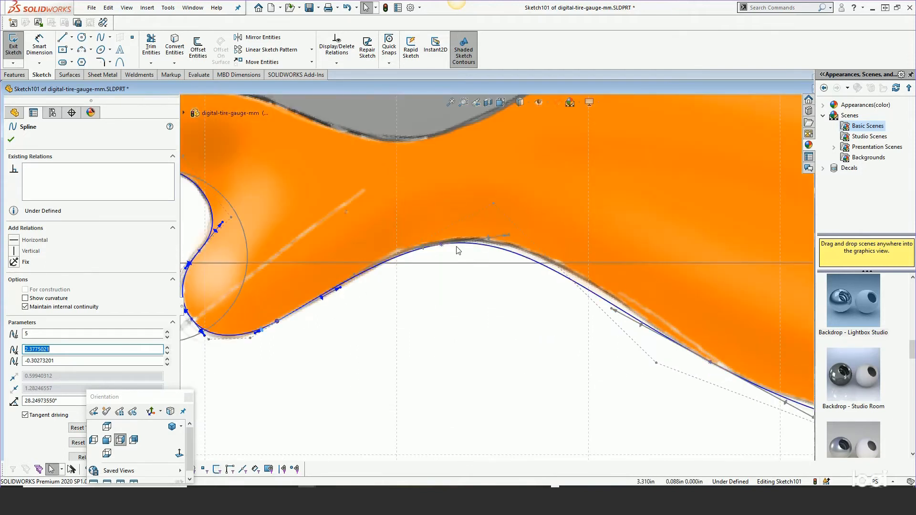
left_click_drag(443, 248, 514, 237)
scroll(497, 323, "up", 6)
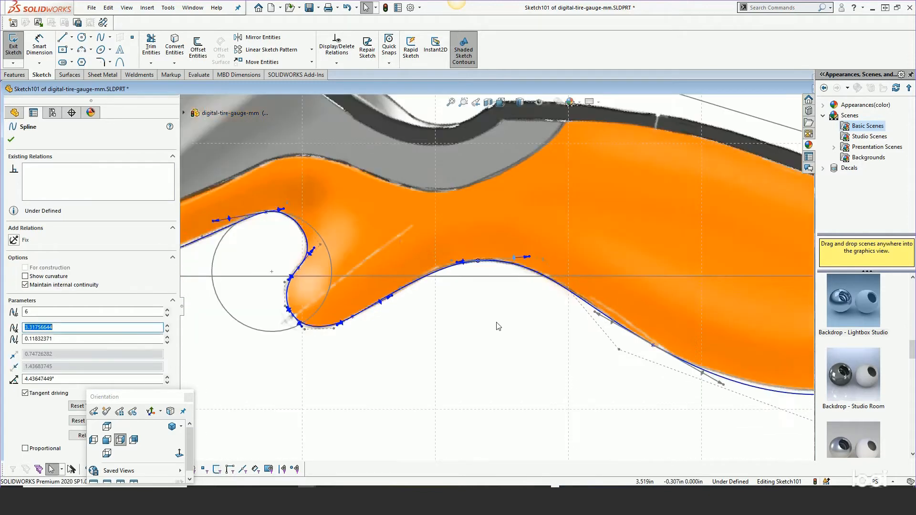
scroll(697, 328, "down", 4)
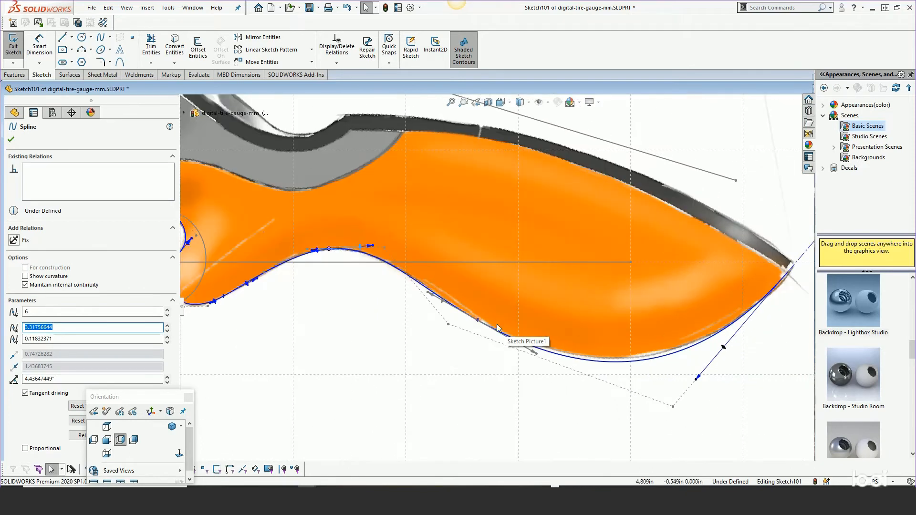
left_click_drag(480, 323, 469, 315)
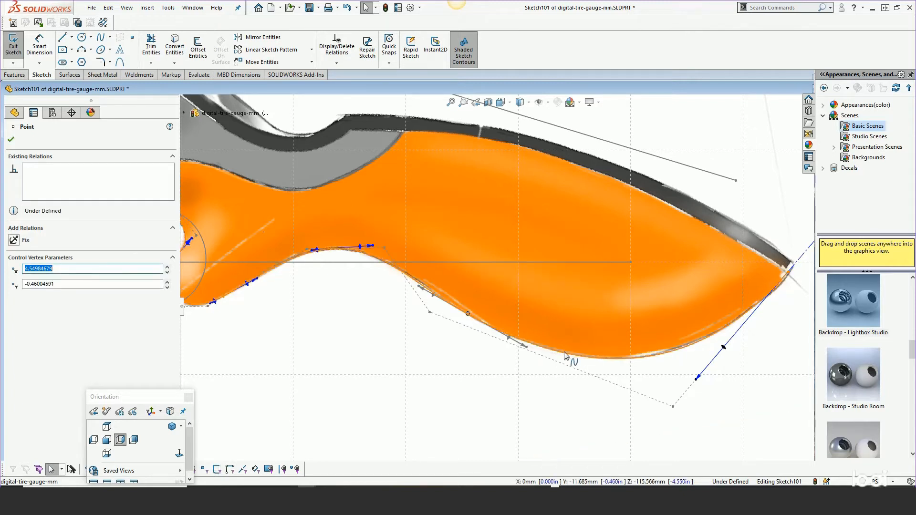
scroll(550, 357, "up", 5)
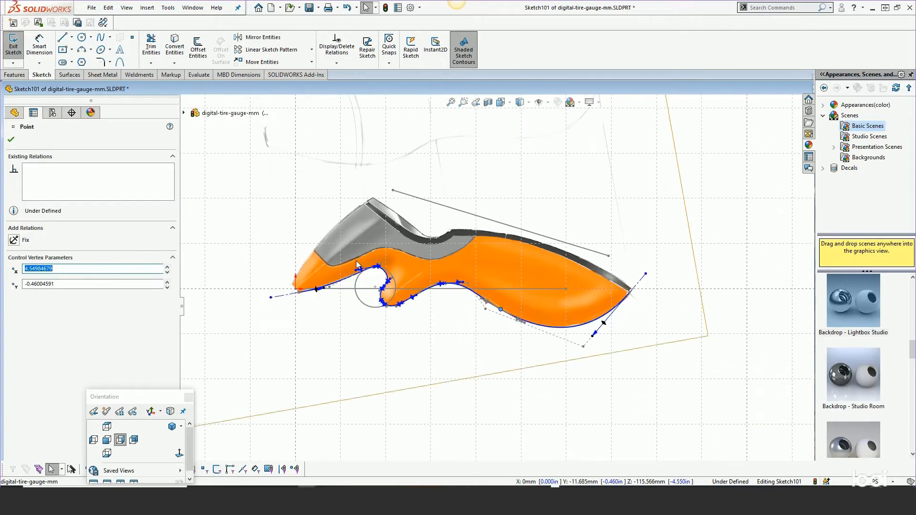
Step: Show curvature combs on the lower profile spline and reduce their scale to 13, leaving the density at 272
scroll(372, 311, "down", 5)
left_click(377, 315)
right_click(379, 315)
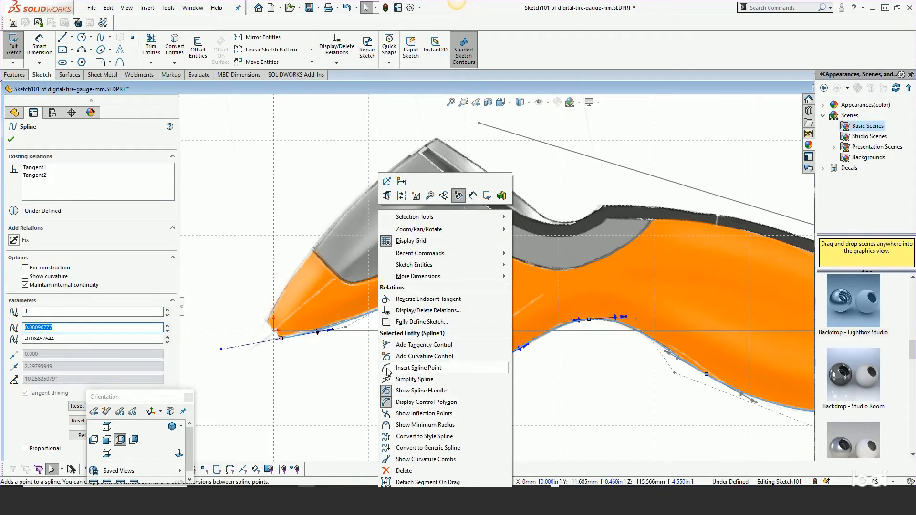
left_click(389, 459)
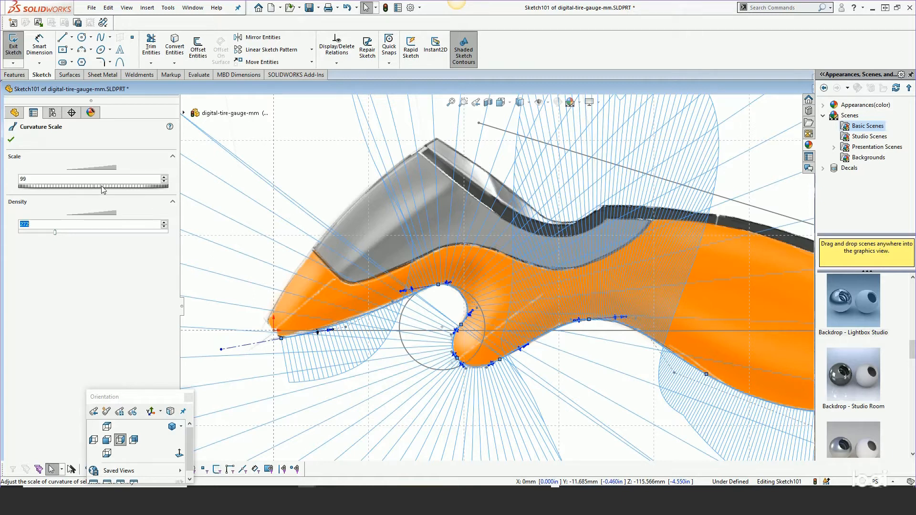
left_click_drag(103, 189, 51, 191)
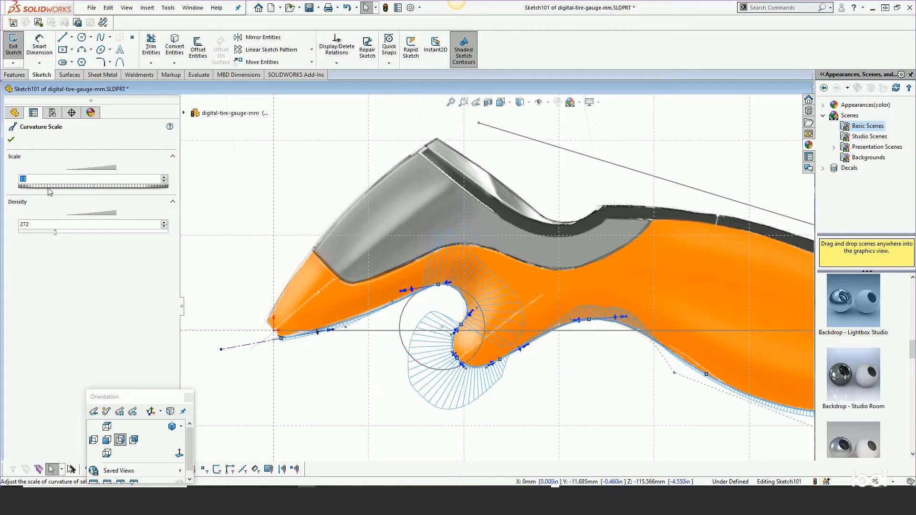
left_click(11, 140)
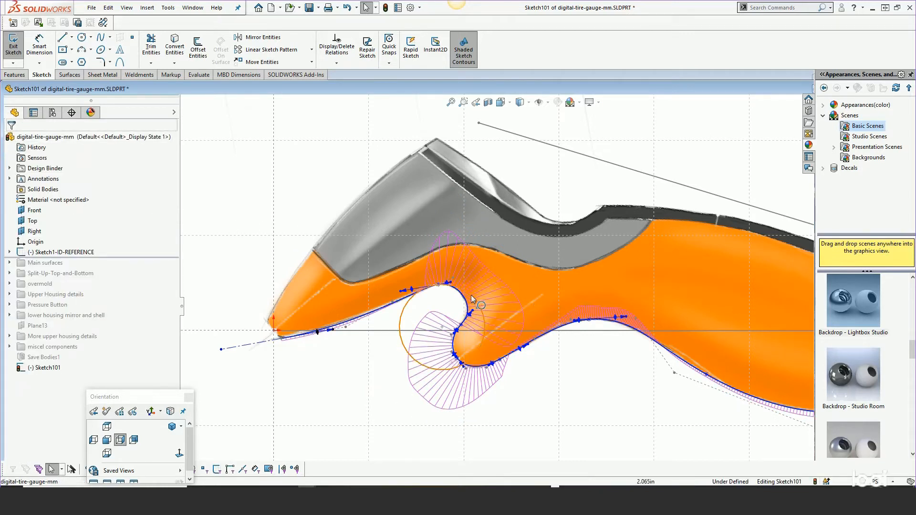
Step: Inspect the color assigned to Temporary Graphics, Shaded in the color scheme of the system options
scroll(485, 297, "down", 2)
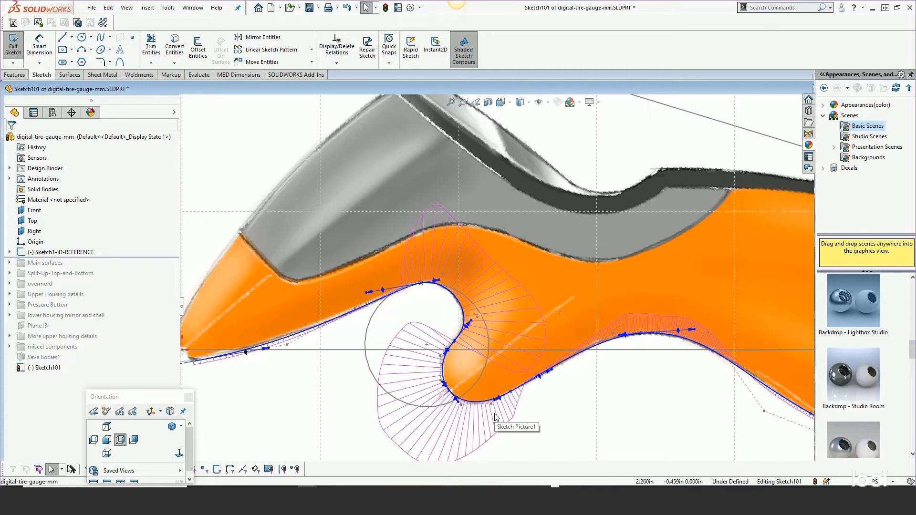
left_click(411, 7)
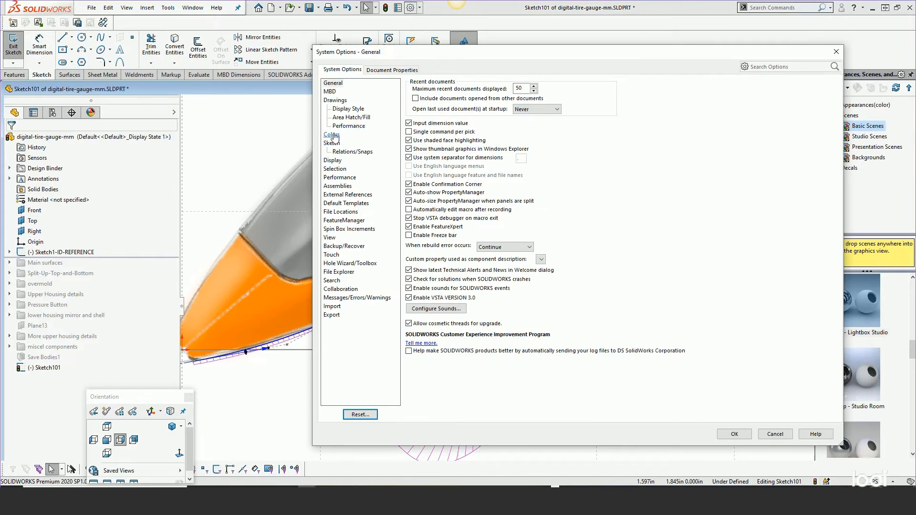
left_click(332, 135)
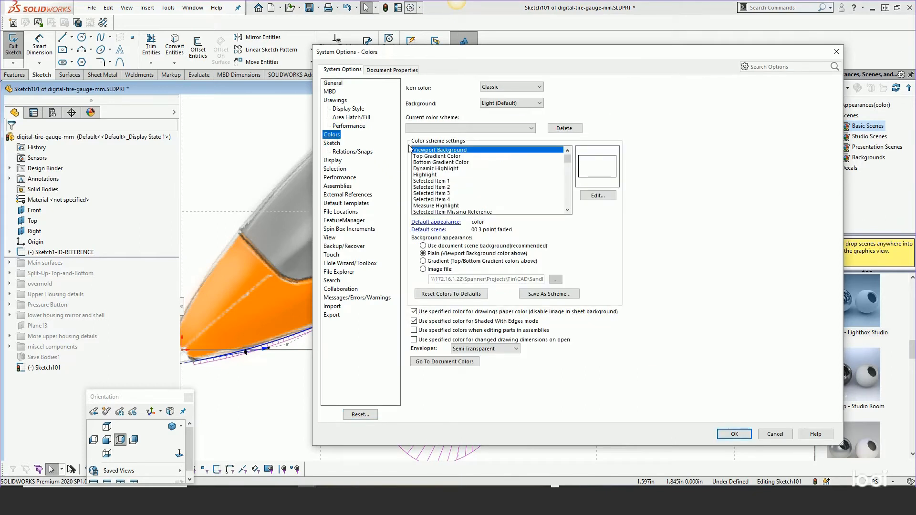
left_click_drag(566, 161, 567, 191)
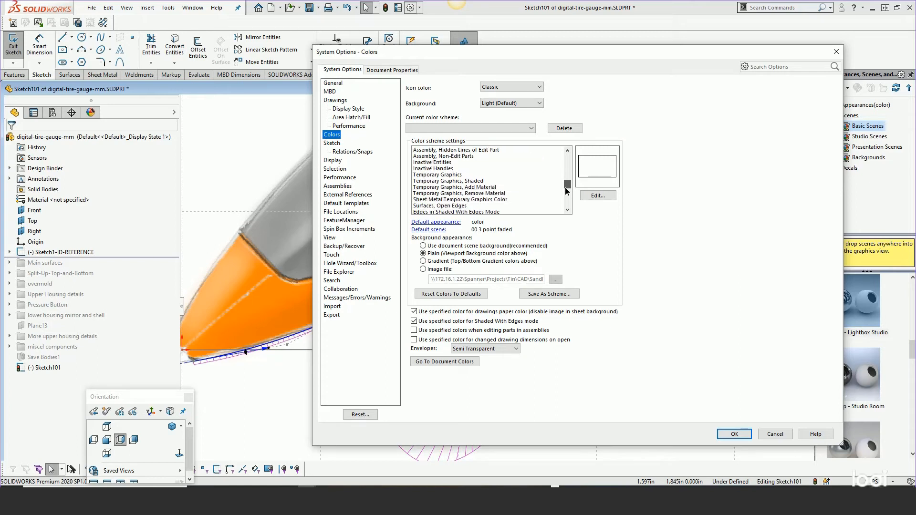
left_click(469, 181)
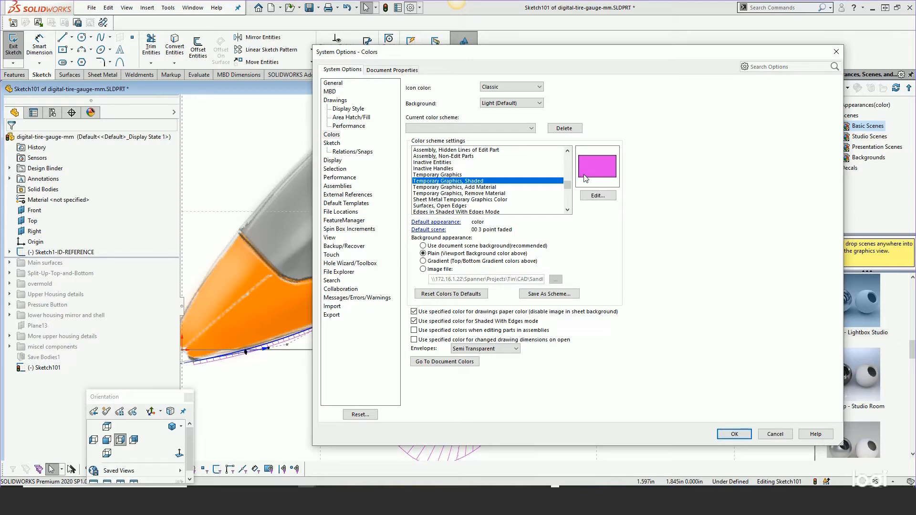
left_click(728, 434)
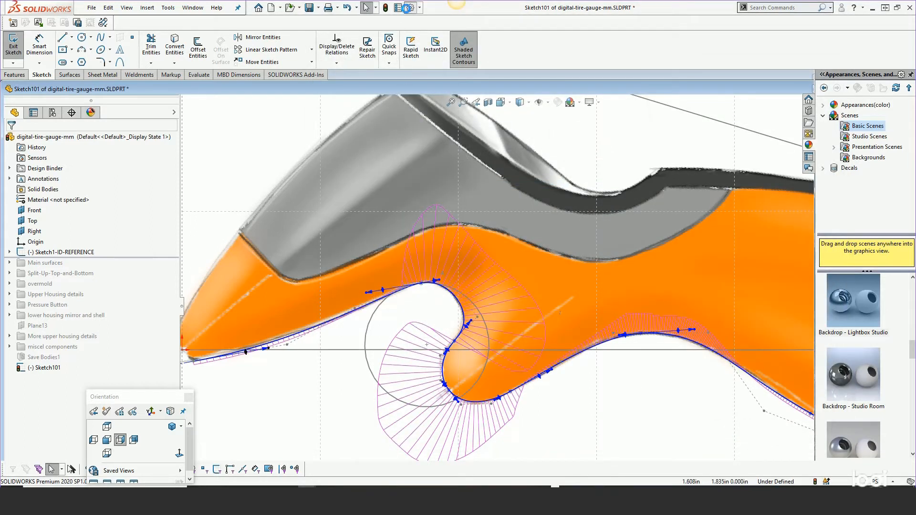
Step: Review the system options for sketches, including the setting that shows the curvature comb bounding curve
left_click(410, 7)
left_click(332, 83)
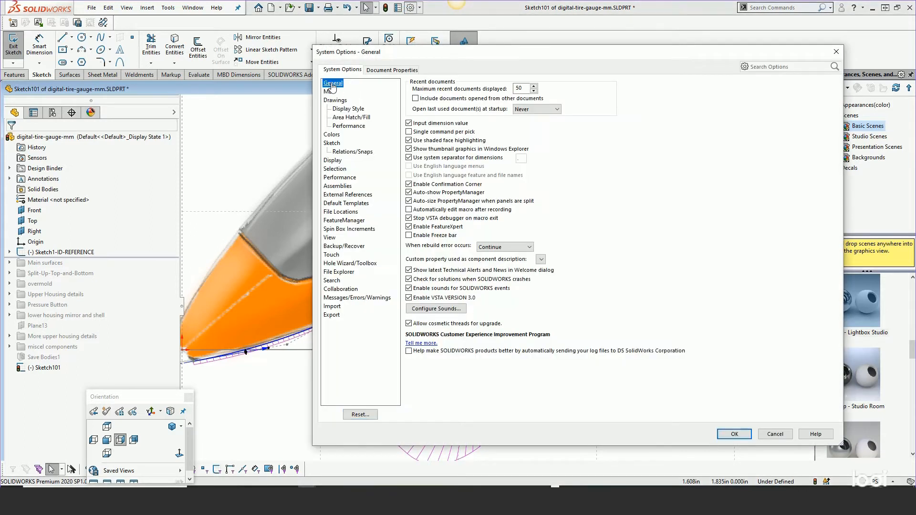
left_click(332, 143)
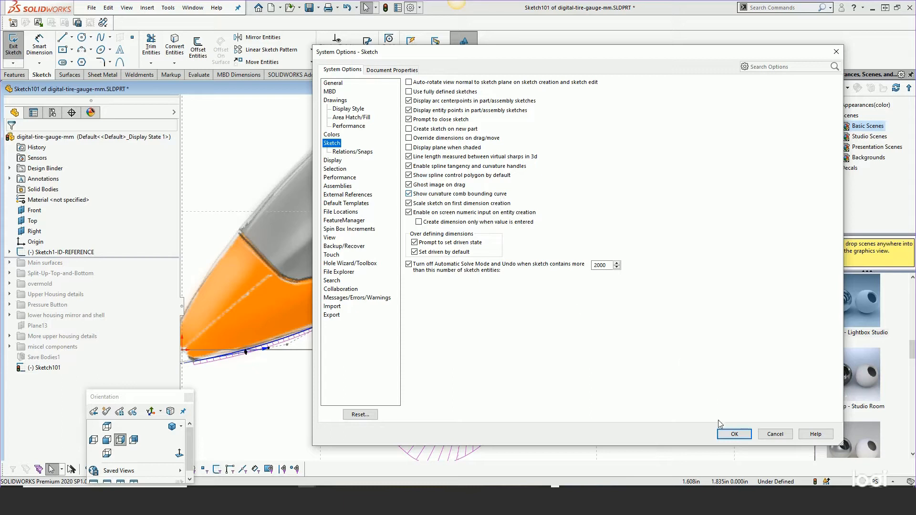
left_click(733, 434)
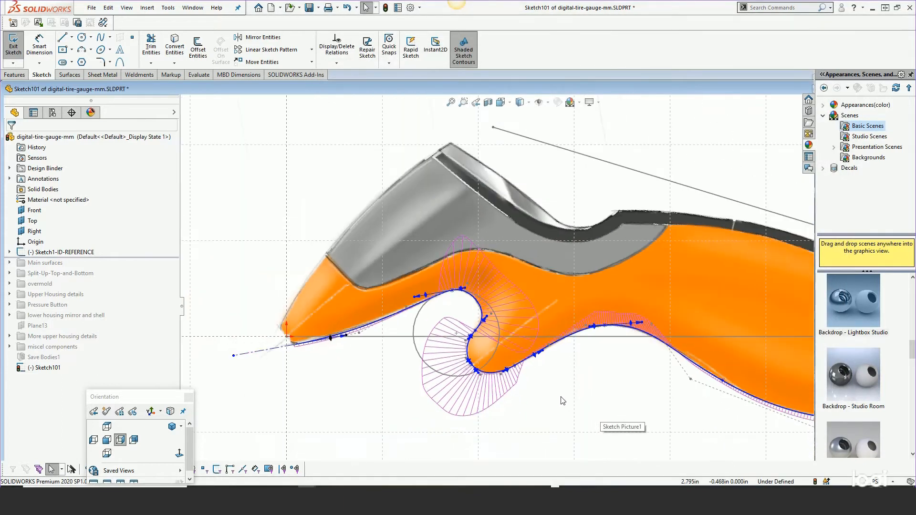
Step: Examine the curvature comb along the finger notch, the hook and the crest of the handle's underside
scroll(563, 401, "up", 2)
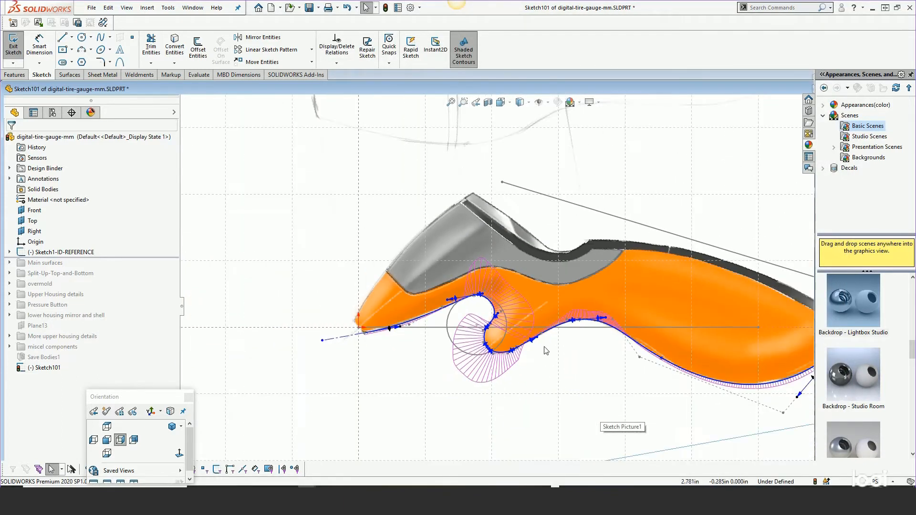
scroll(546, 351, "down", 2)
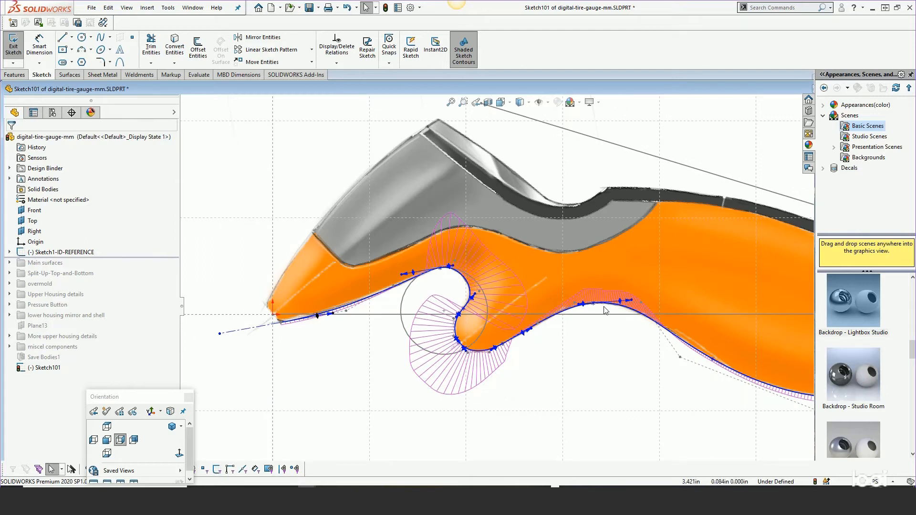
scroll(620, 305, "down", 3)
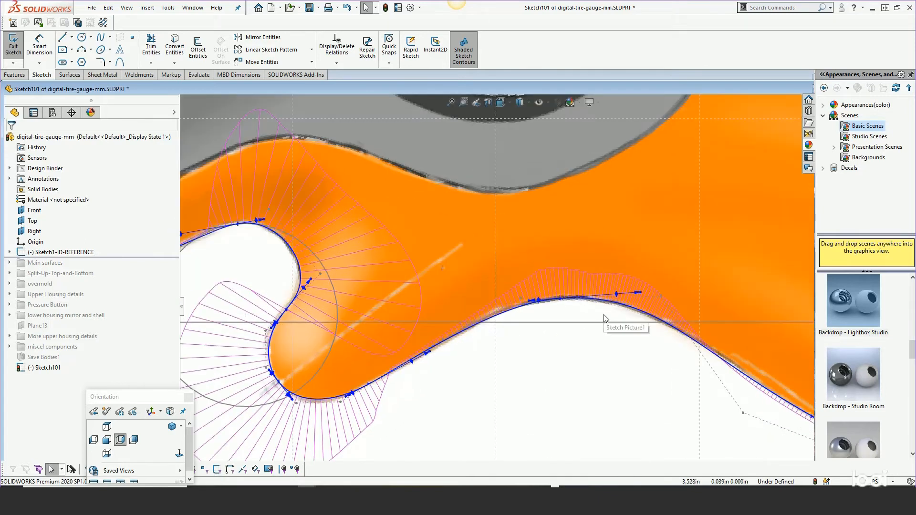
left_click(560, 300)
scroll(567, 352, "up", 4)
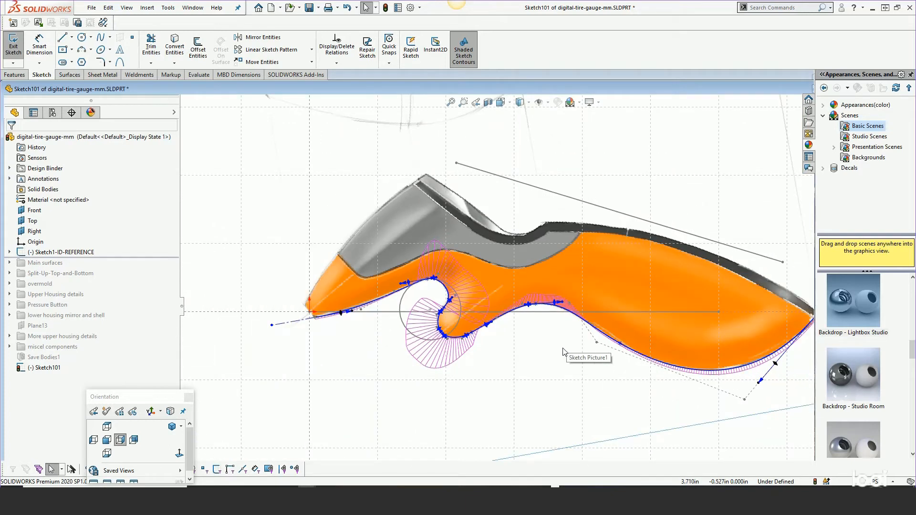
Step: Adjust both arms of the tangent handle at the top of the finger notch to about 6.7° to smooth the curvature comb
scroll(431, 294, "down", 6)
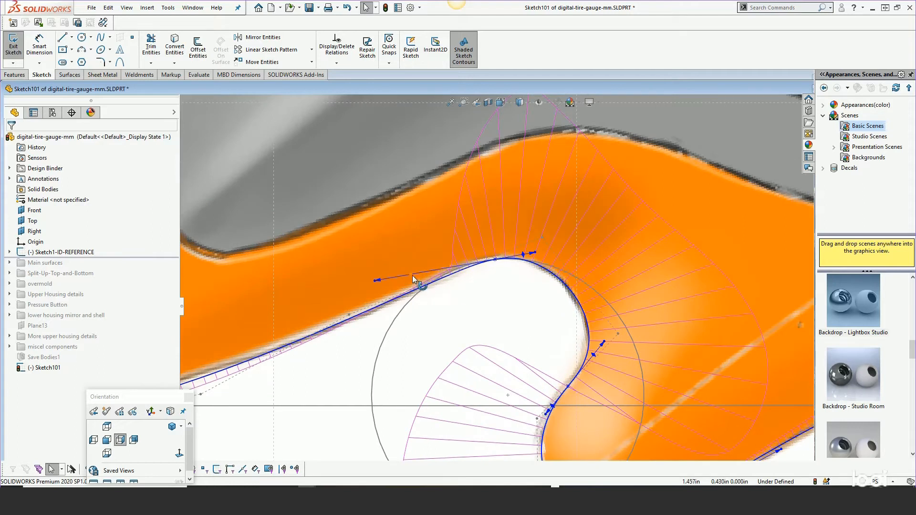
left_click_drag(413, 276, 382, 276)
left_click_drag(385, 278, 388, 276)
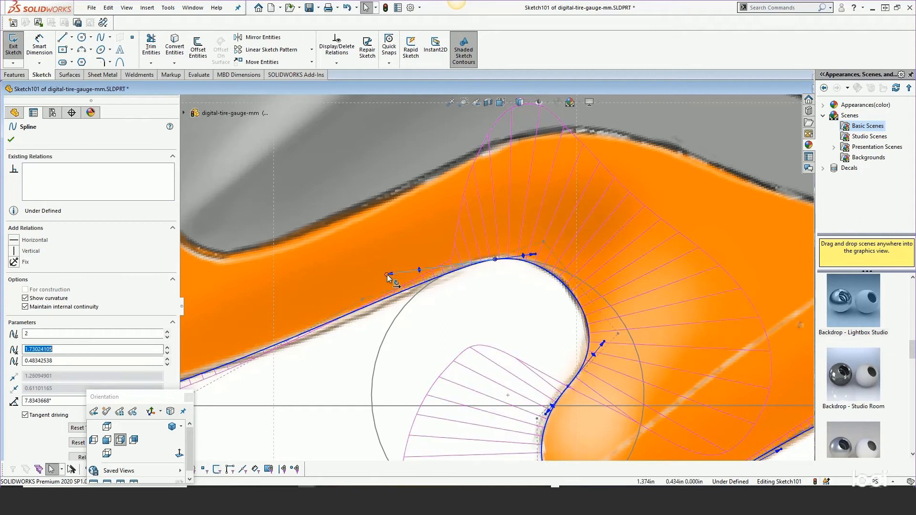
left_click(455, 270)
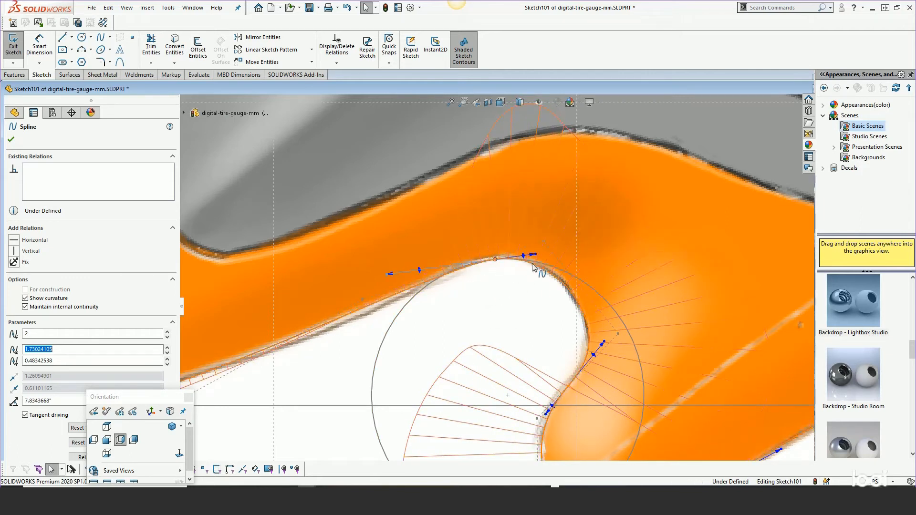
left_click_drag(536, 256, 541, 257)
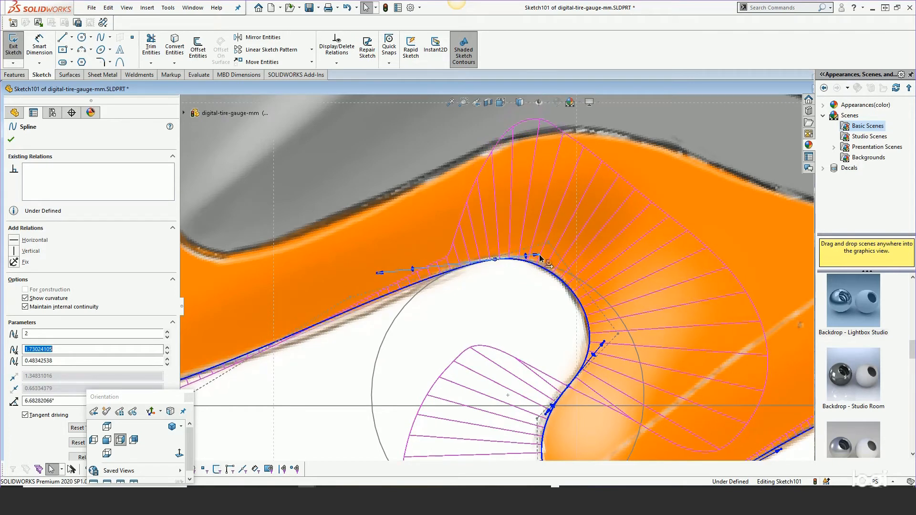
scroll(520, 310, "down", 5)
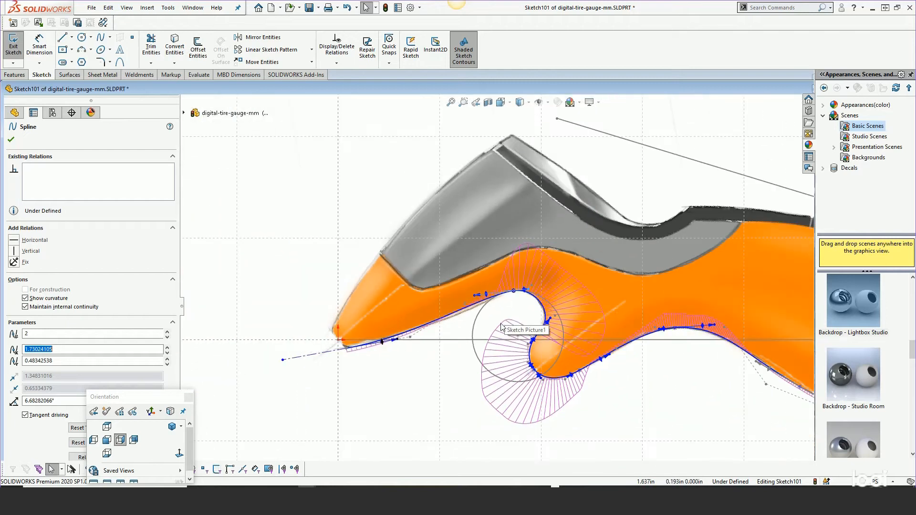
scroll(501, 327, "down", 3)
scroll(620, 336, "up", 2)
scroll(620, 336, "down", 1)
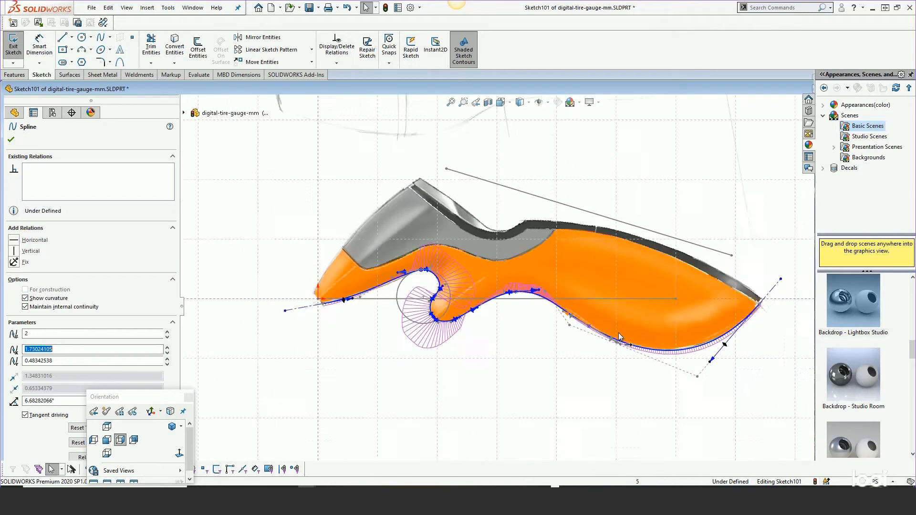
Step: Adjust the tangent handle at the spline's rear endpoint to about 49.5° so the curve follows the belly of the handle
scroll(657, 329, "up", 3)
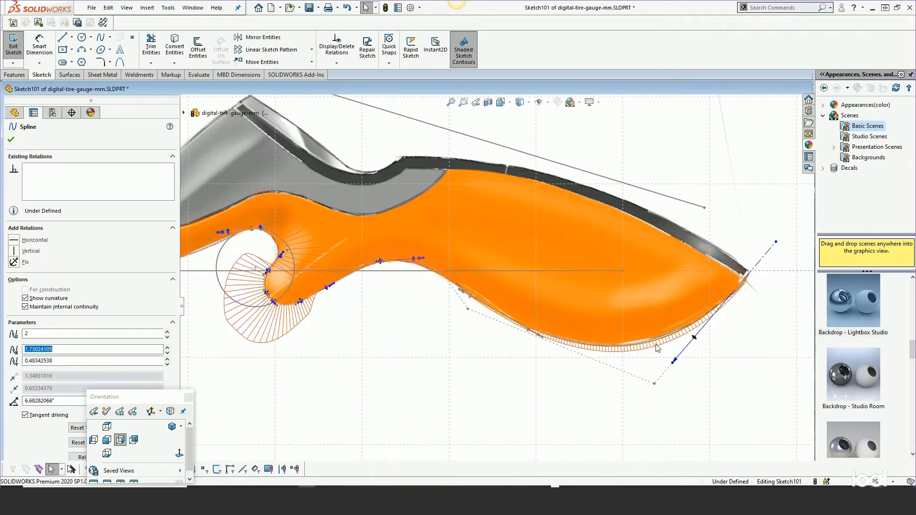
left_click_drag(673, 361, 678, 362)
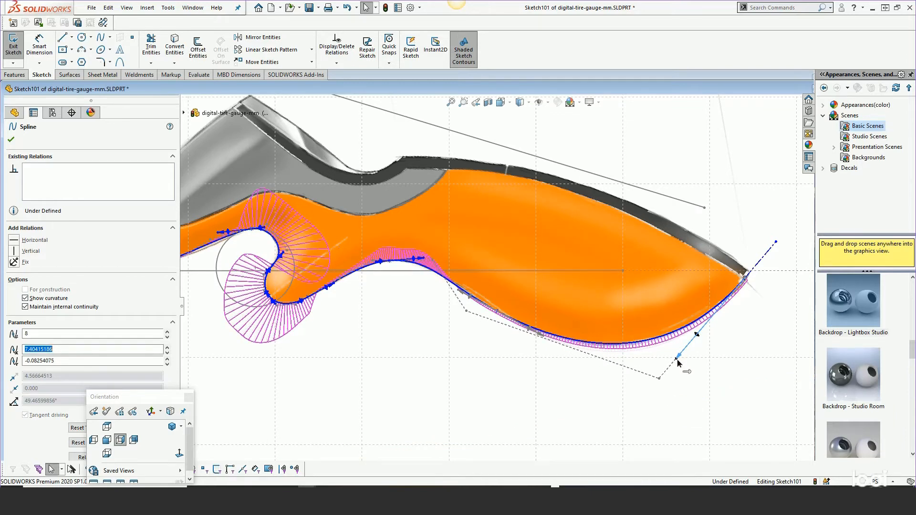
scroll(675, 359, "up", 2)
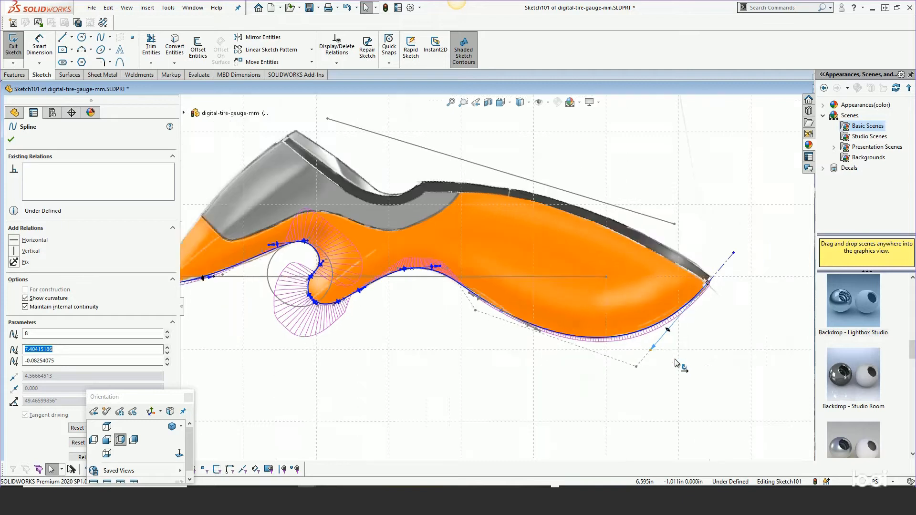
Step: Convert the lower profile spline to a style spline, accepting the approximated geometry and the dropped relations
scroll(354, 244, "down", 3)
scroll(523, 305, "up", 2)
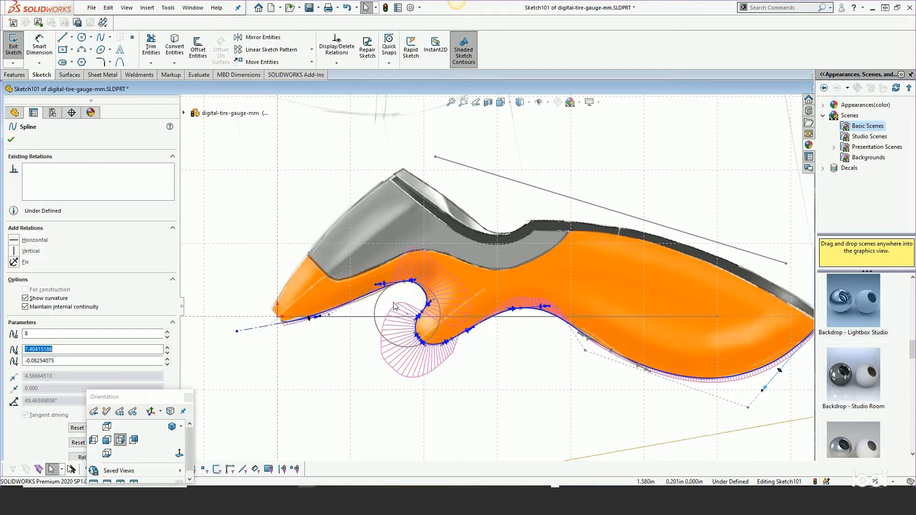
scroll(394, 306, "down", 2)
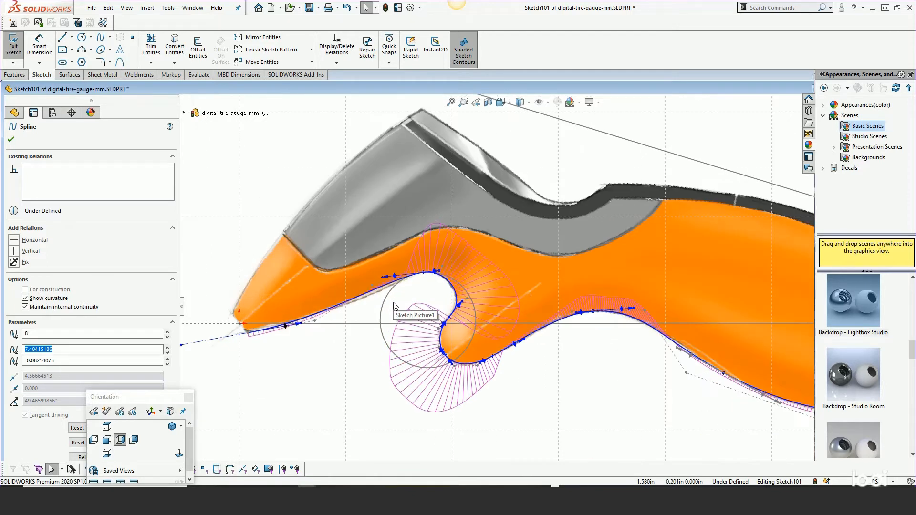
right_click(367, 293)
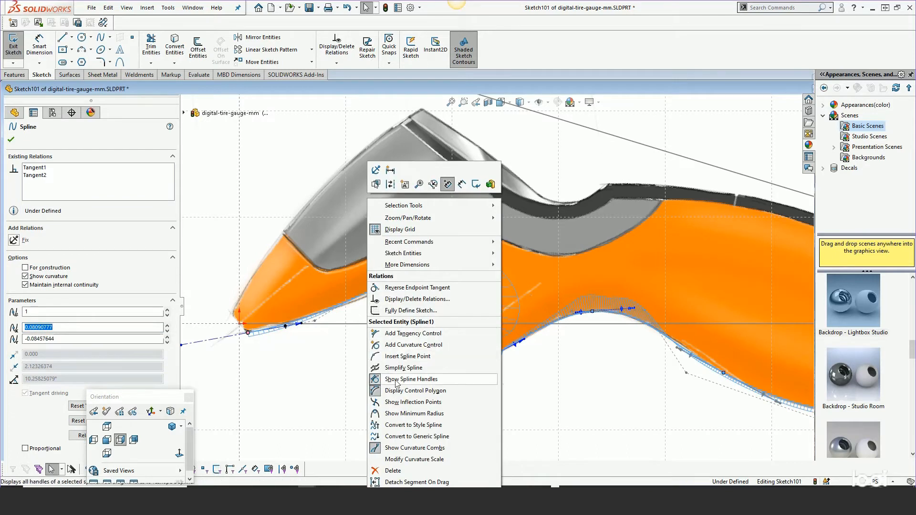
left_click(420, 427)
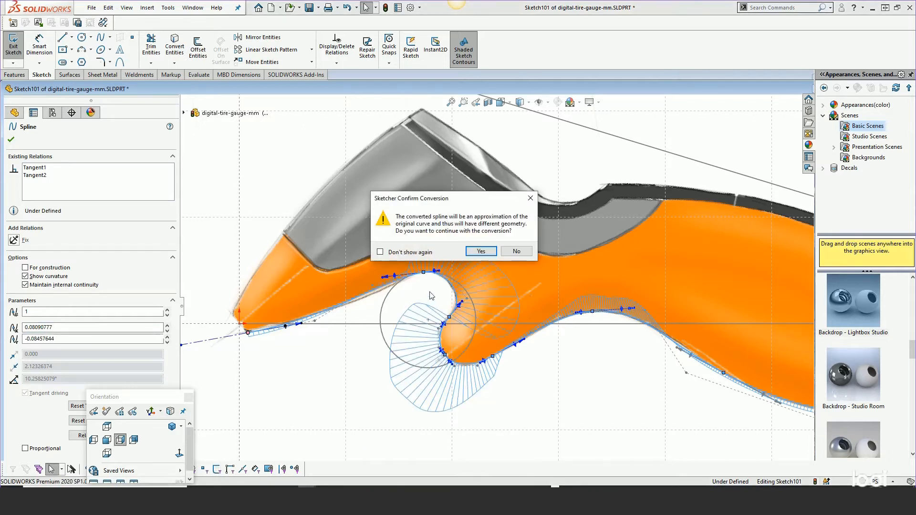
left_click(479, 252)
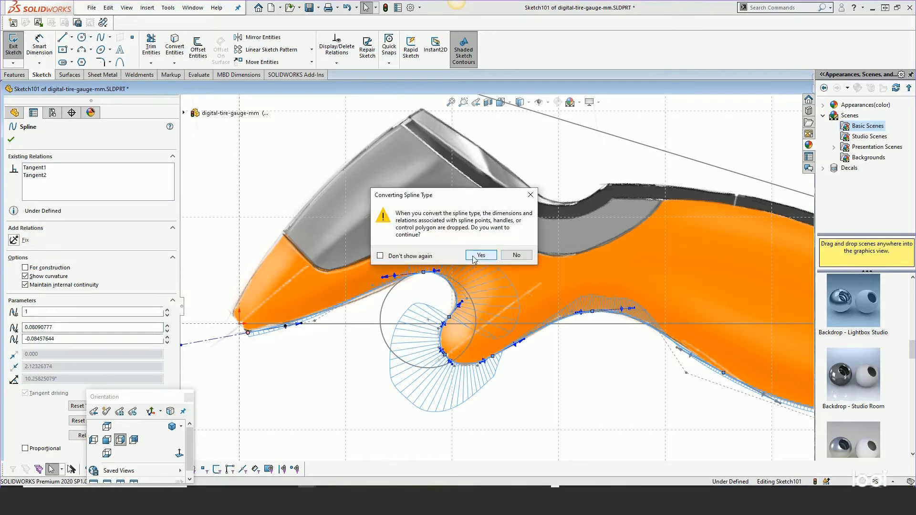
left_click(480, 256)
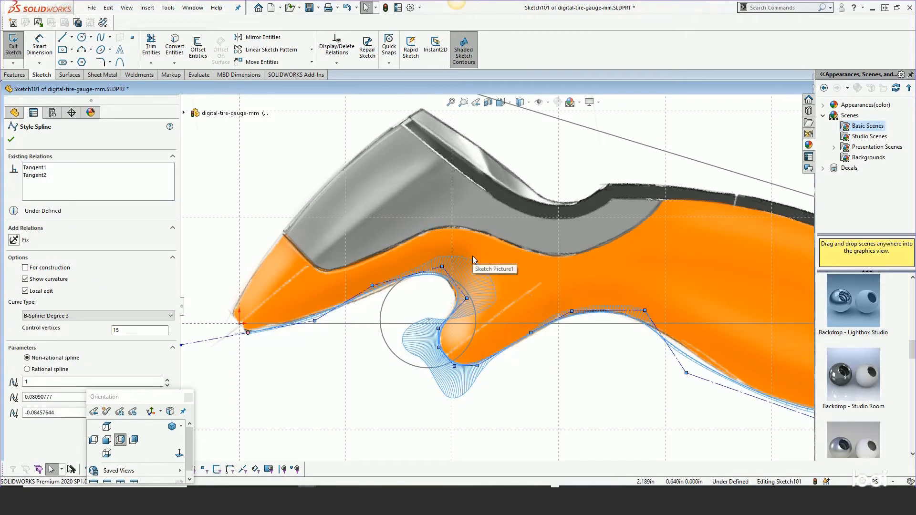
left_click(11, 140)
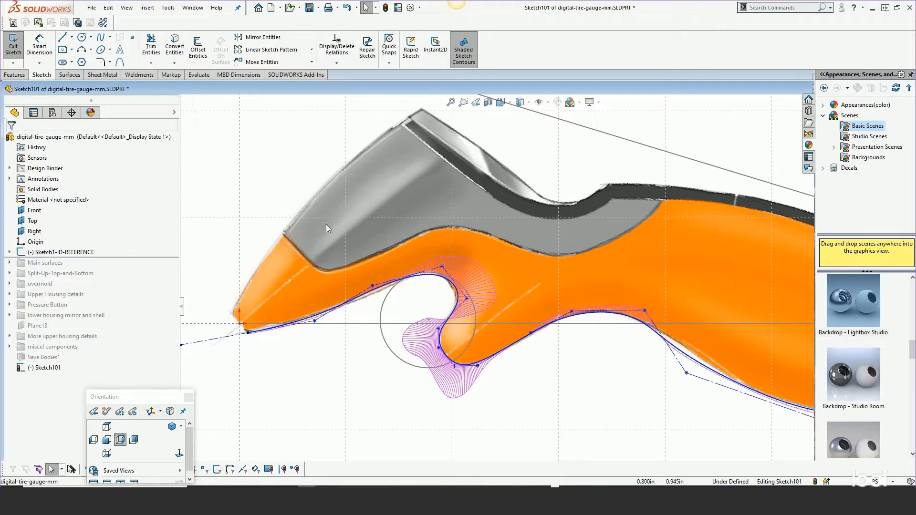
Step: Move the control vertex on the slope leading into the finger notch to about X 1.307, Y 0.334 in
scroll(355, 321, "down", 2)
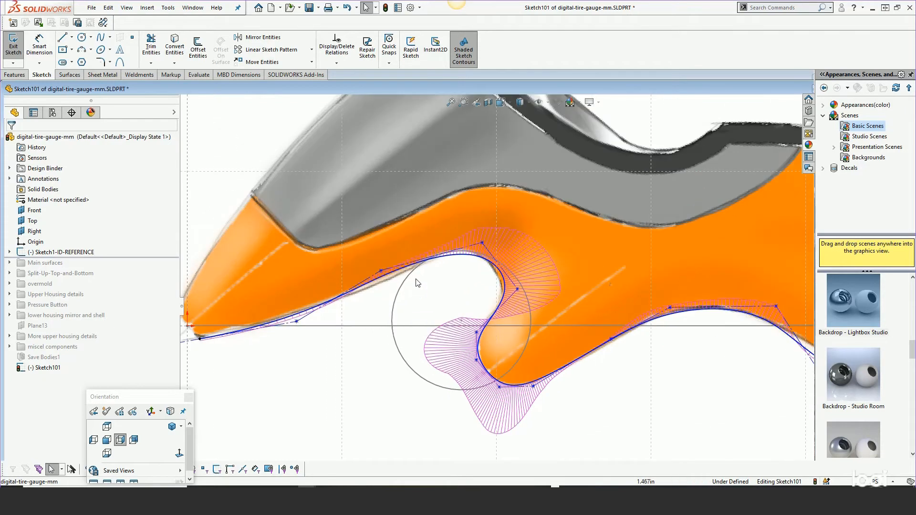
left_click(461, 259)
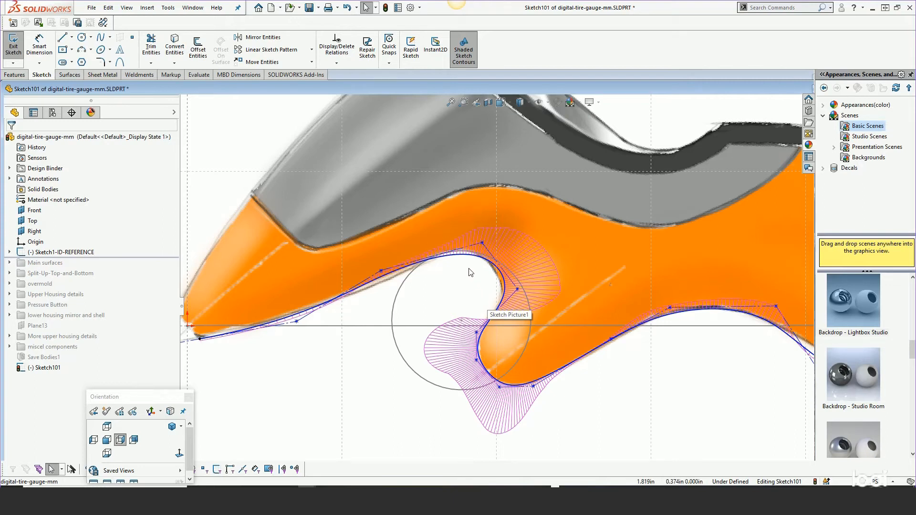
left_click(381, 271)
left_click_drag(389, 275, 390, 274)
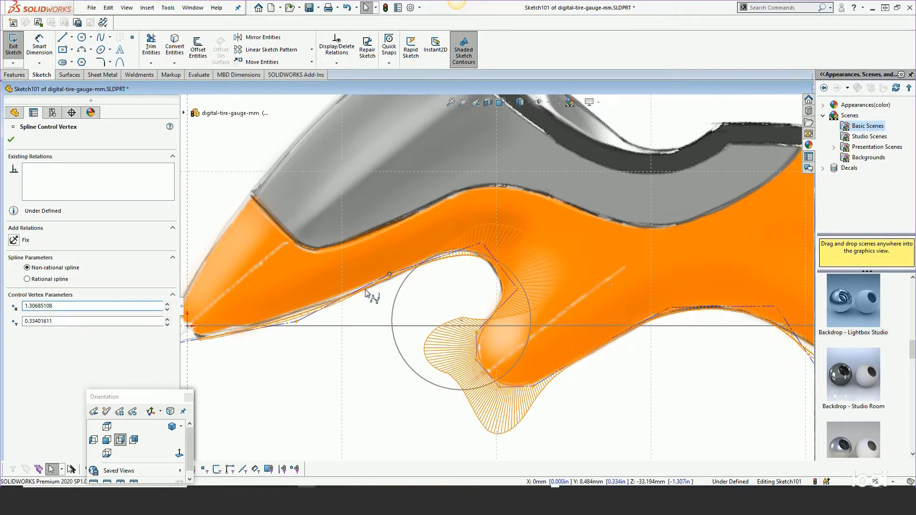
right_click(365, 289)
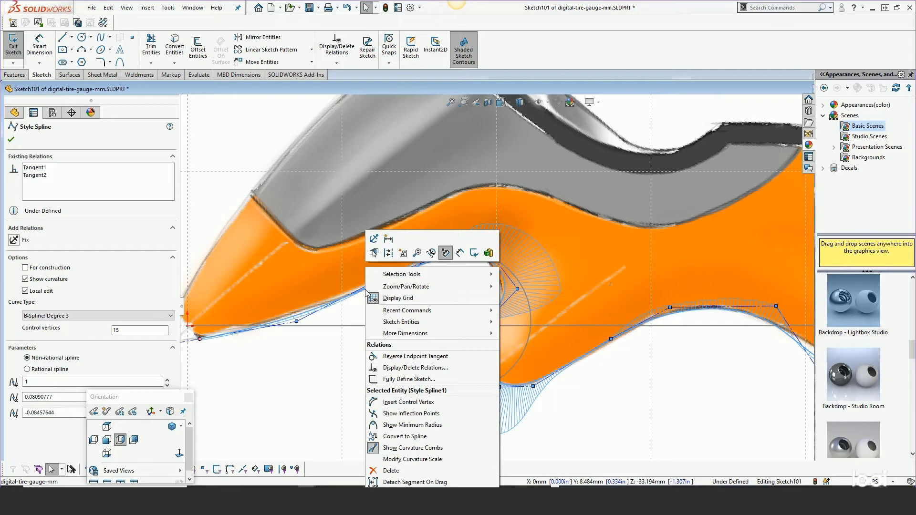
left_click(310, 408)
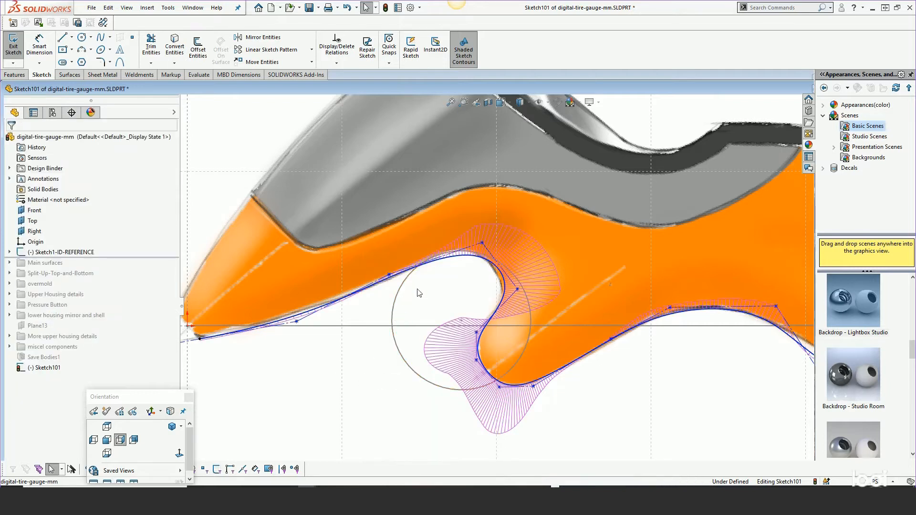
right_click(452, 262)
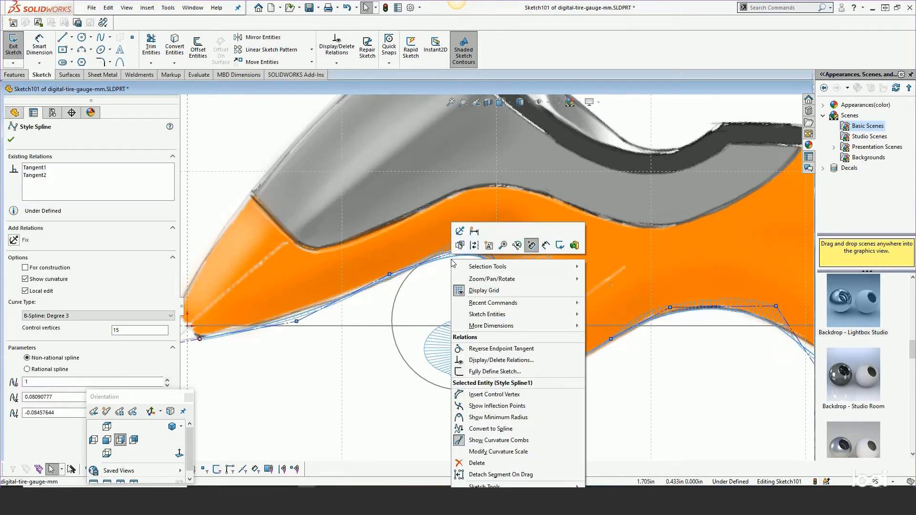
left_click(419, 300)
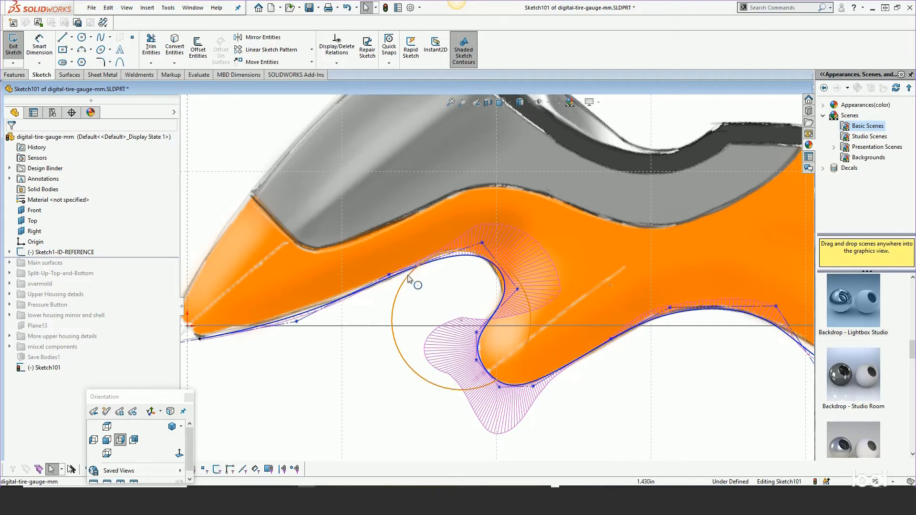
Step: Delete the style spline's control vertex on the slope leading into the finger notch
left_click(395, 281)
left_click(389, 274)
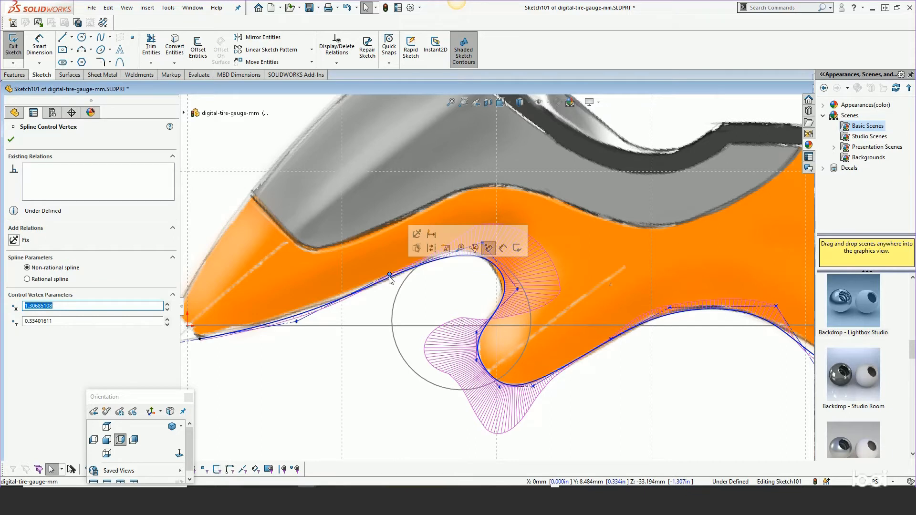
key("Delete")
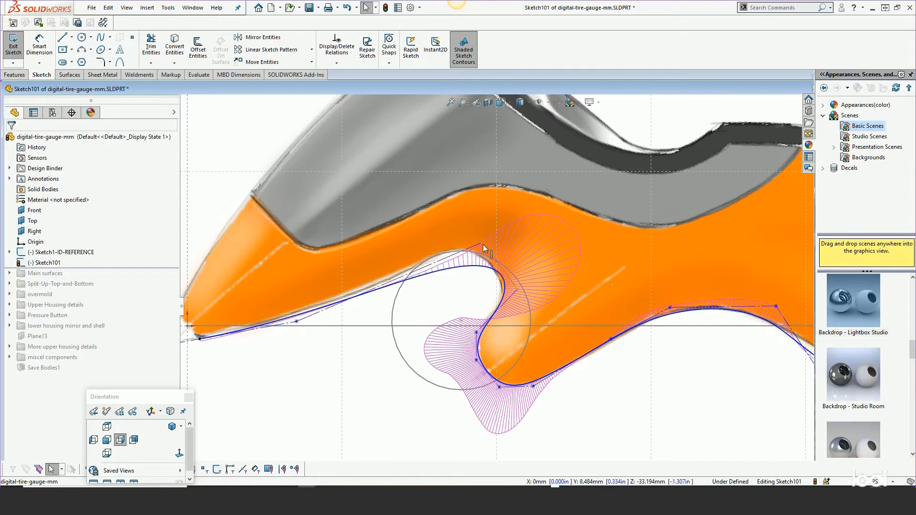
Step: Reposition the vertices around the finger notch to about (1.832, 0.701), (0.939, 0.090) and (2.113, 0.186) in to match the sketch outline
left_click_drag(483, 244, 470, 218)
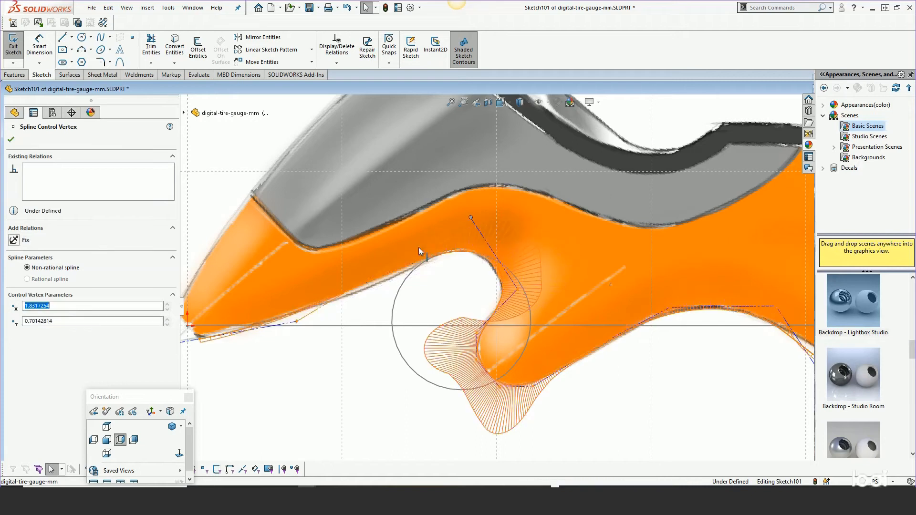
left_click_drag(298, 323, 333, 312)
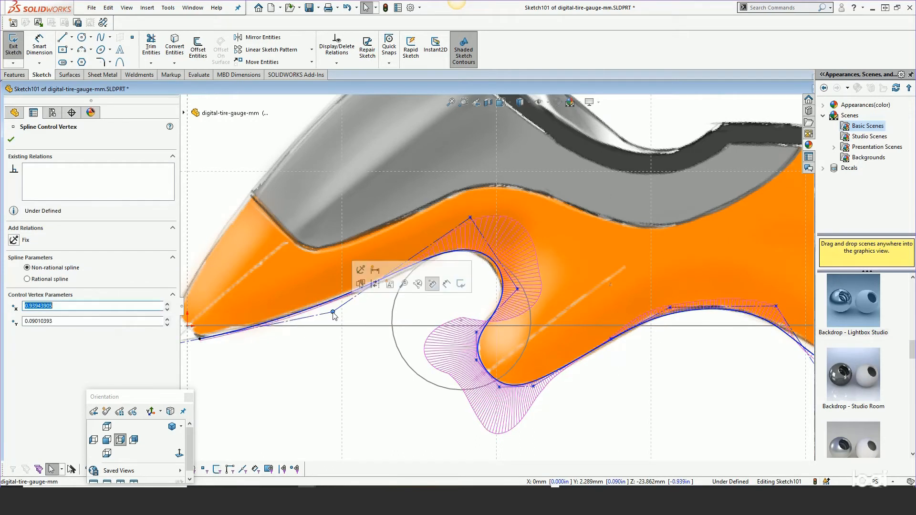
left_click_drag(519, 289, 514, 298)
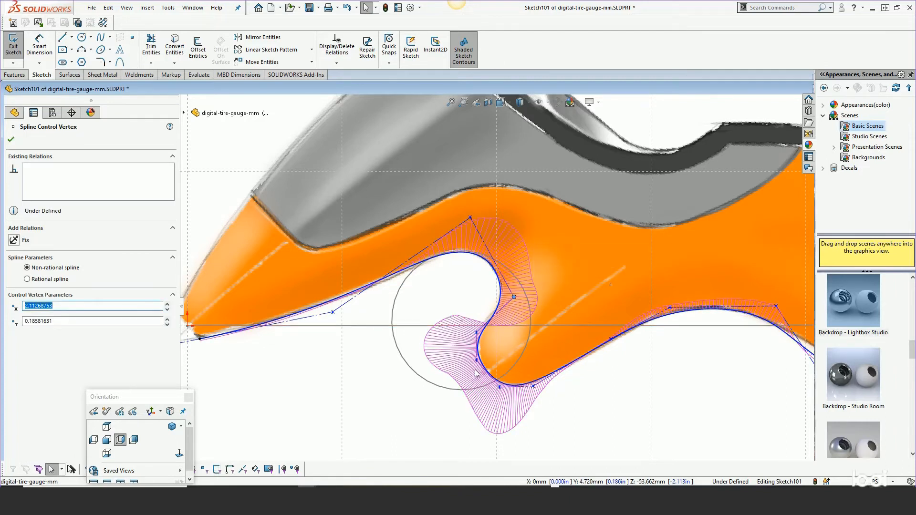
Step: Remove one control vertex on the hook and reposition the remaining ones, the upper at about (1.832, -0.030) and the outer at (2.344, -0.395) in
left_click(476, 332)
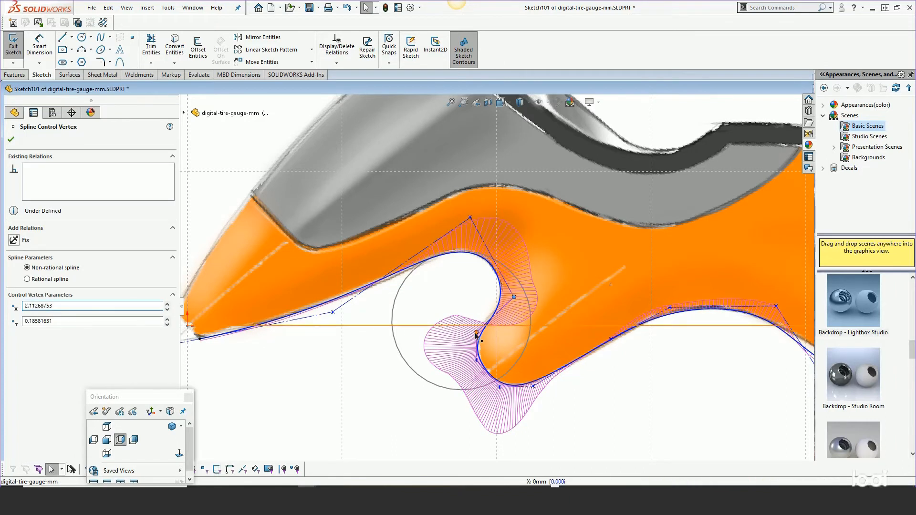
left_click_drag(476, 333, 462, 346)
left_click_drag(499, 388, 550, 387)
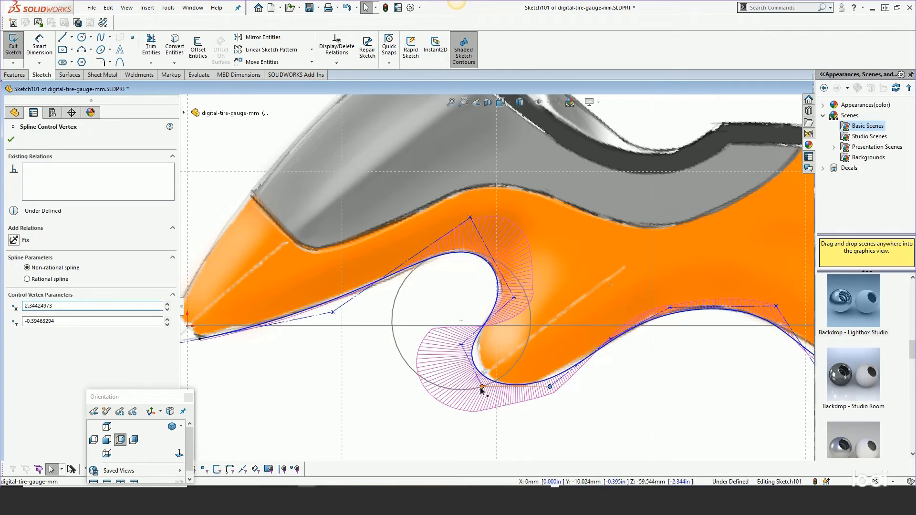
left_click_drag(482, 389, 472, 332)
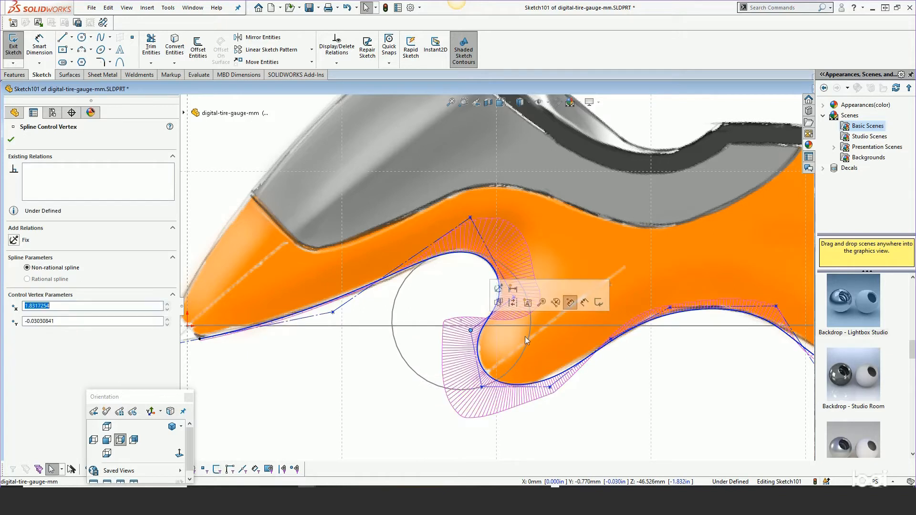
Step: Delete the control vertex at the start of the underside crest and move its neighbor toward the hook to about X 2.971, Y 0.140 in
mouse_move(611, 339)
left_mouse_down()
mouse_move(612, 323)
mouse_move(616, 329)
left_mouse_up()
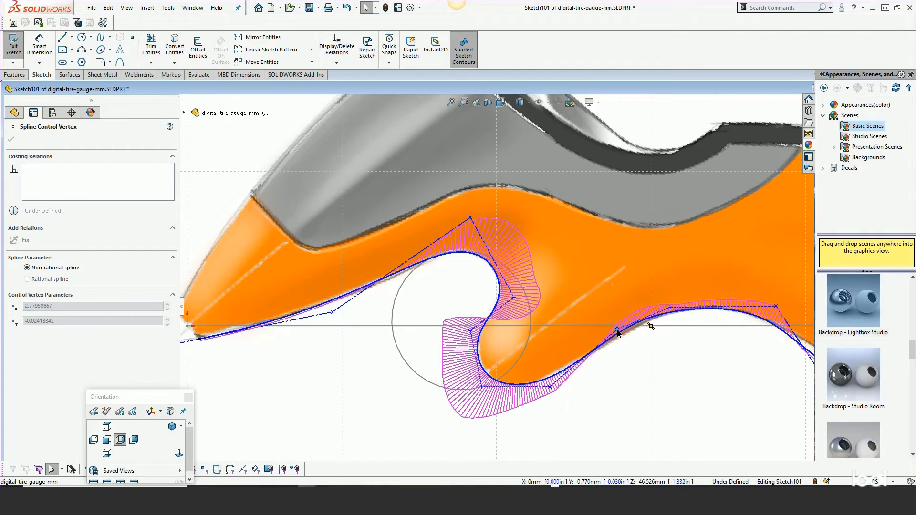
left_click(670, 308)
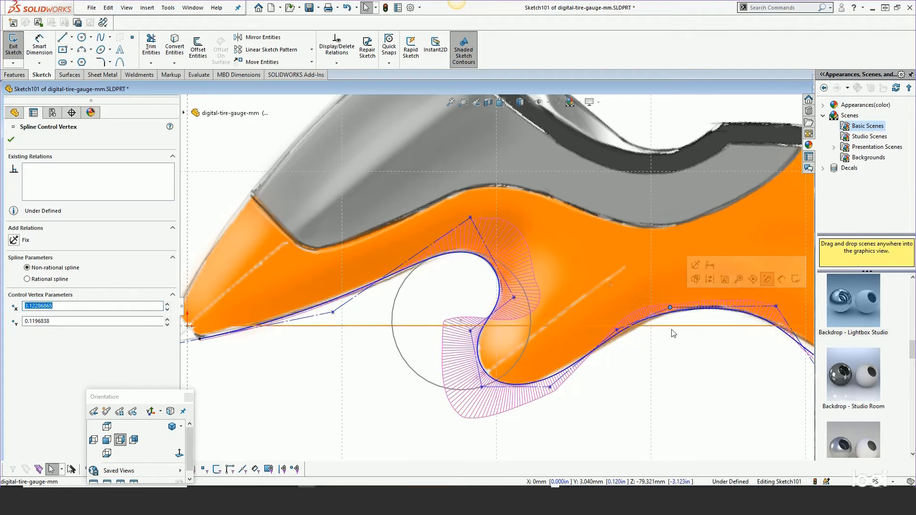
key("Delete")
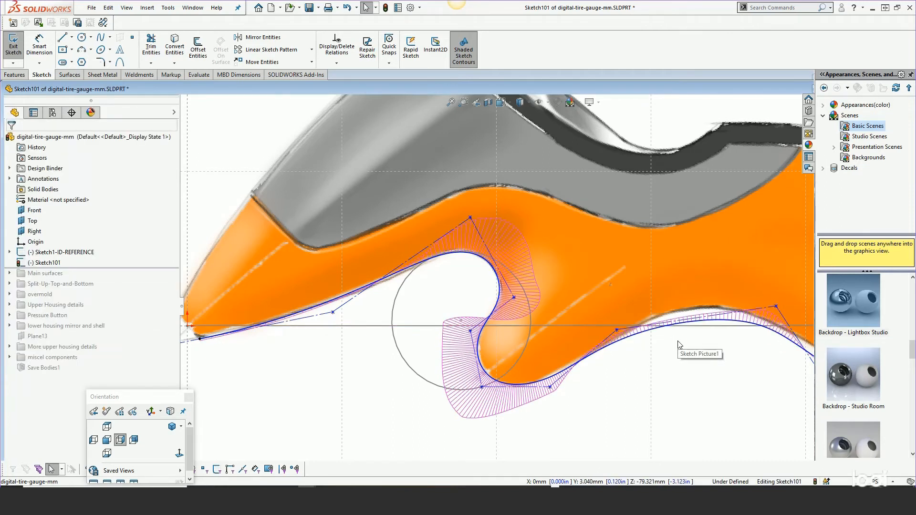
left_click(615, 333)
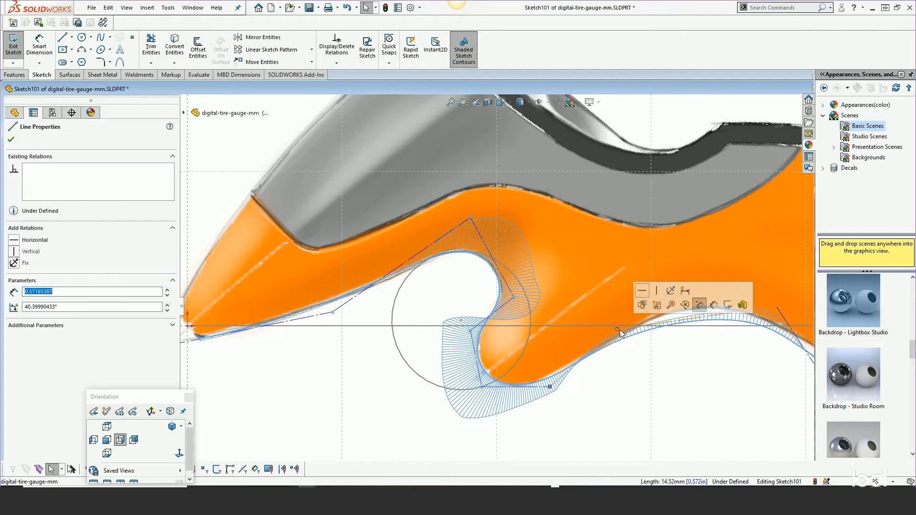
left_click(631, 357)
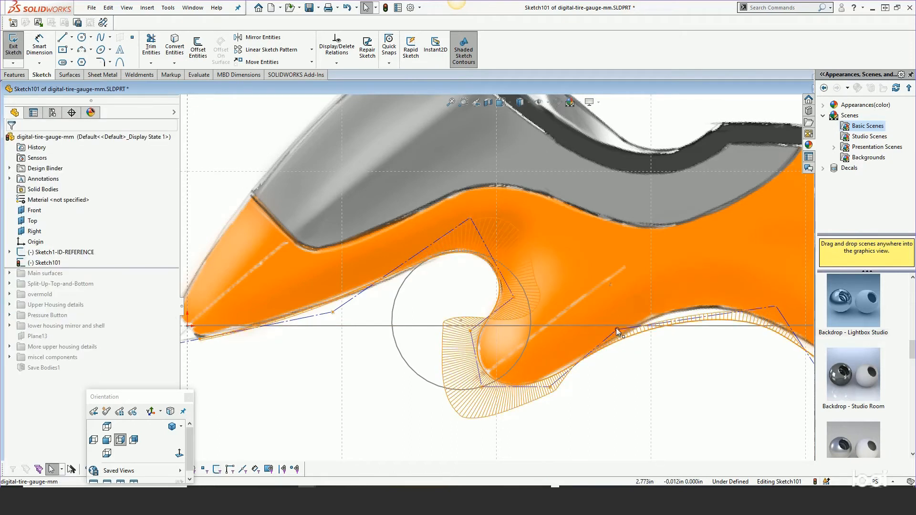
left_click_drag(618, 330, 646, 303)
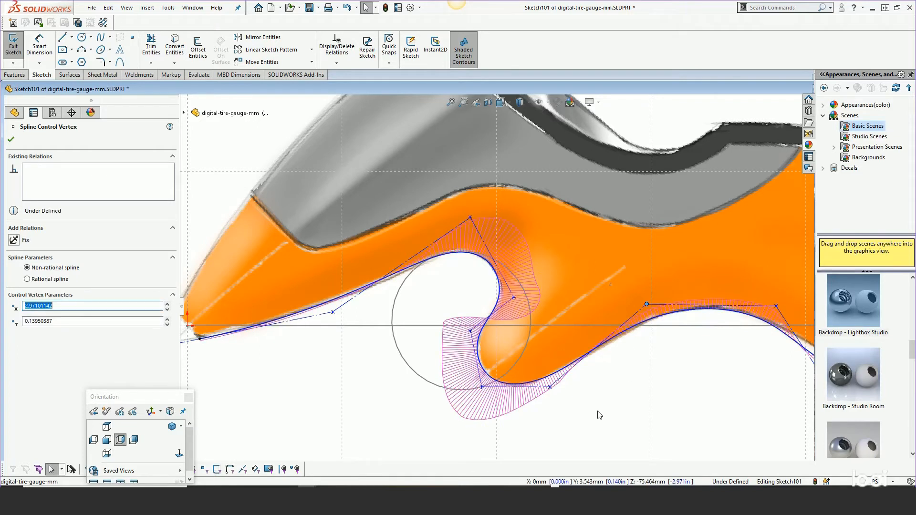
Step: Move the two control vertices past the underside crest to about (4.205, -0.437) and (3.860, 0.115) in to fit the handle outline
scroll(591, 395, "up", 3)
scroll(669, 323, "down", 5)
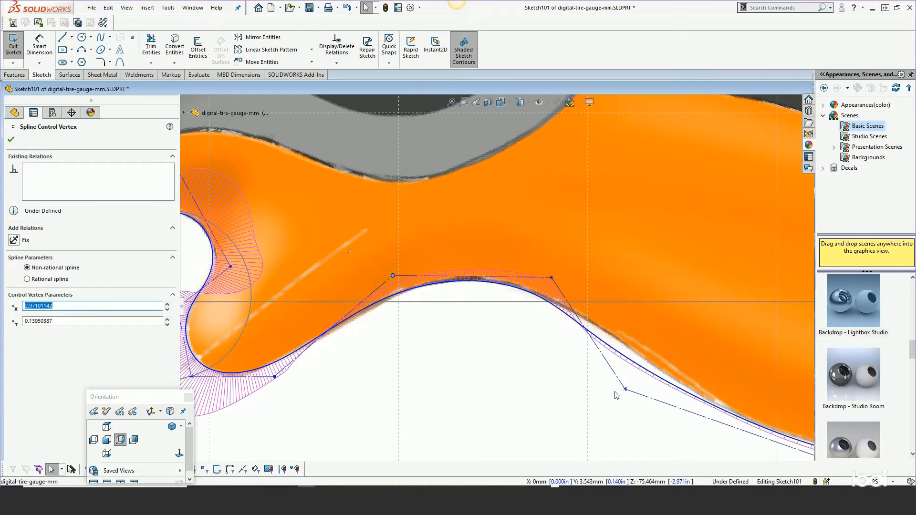
mouse_move(625, 391)
left_mouse_down()
mouse_move(633, 376)
mouse_move(627, 385)
left_mouse_up()
left_click(552, 277)
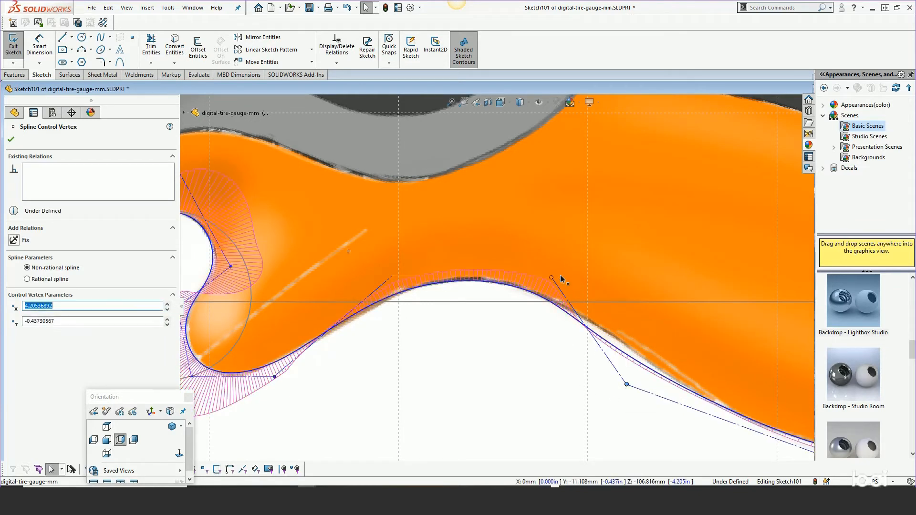
mouse_move(553, 277)
left_mouse_down()
mouse_move(588, 281)
mouse_move(562, 282)
left_mouse_up()
scroll(524, 307, "up", 3)
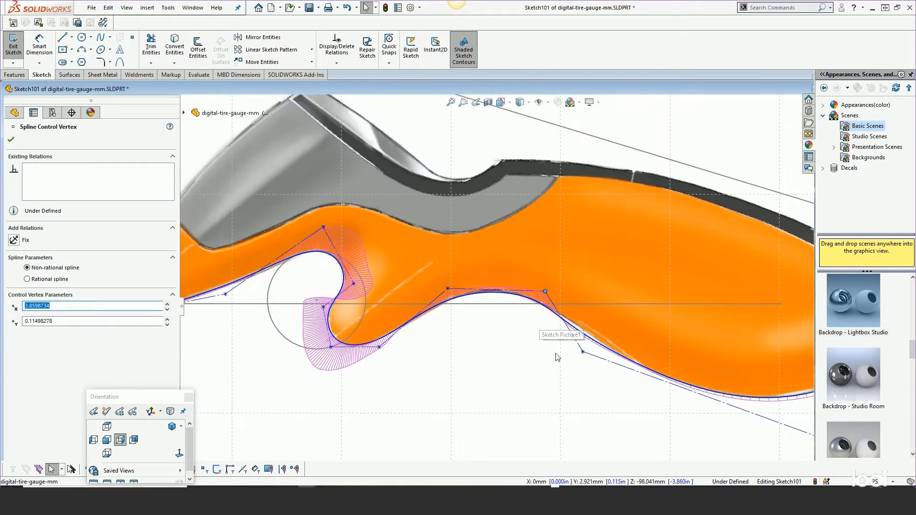
scroll(556, 357, "up", 3)
scroll(555, 353, "down", 5)
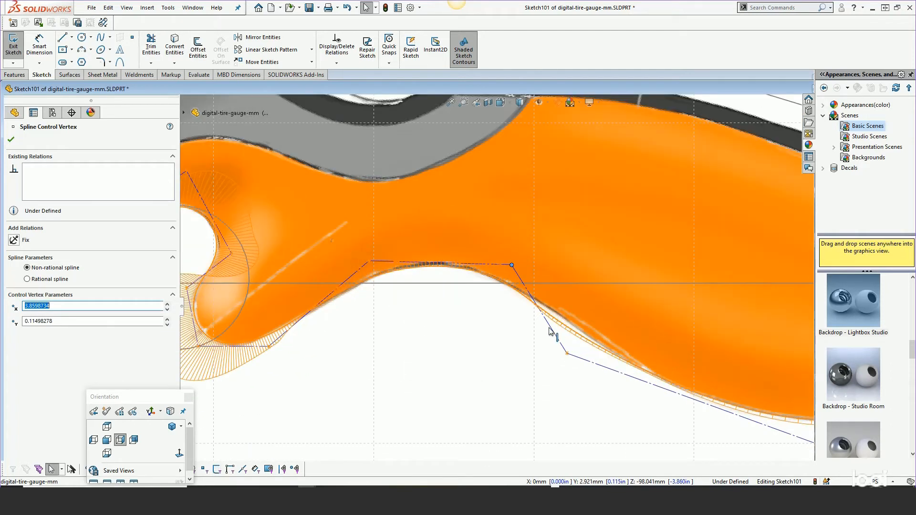
Step: Insert a control vertex on the control polygon at the middle of the underside crest between the hook and the handle
scroll(522, 307, "up", 2)
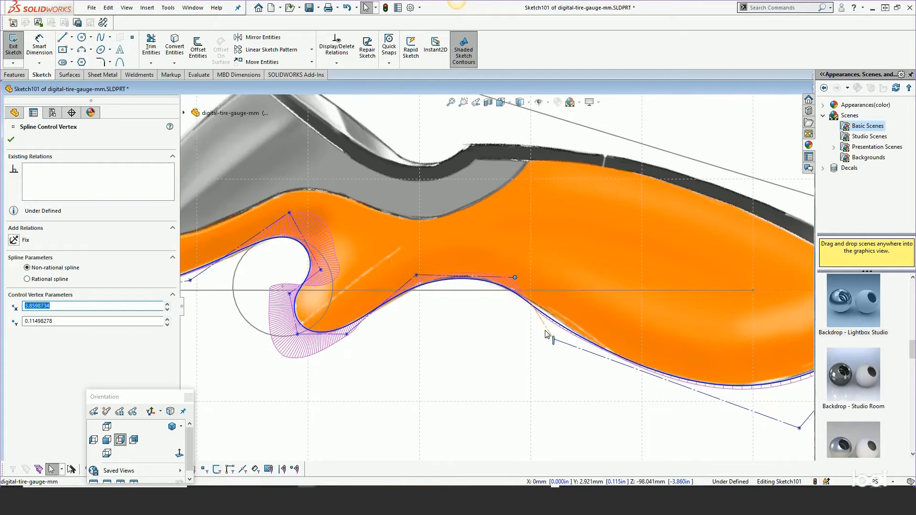
scroll(470, 283, "down", 2)
right_click(471, 270)
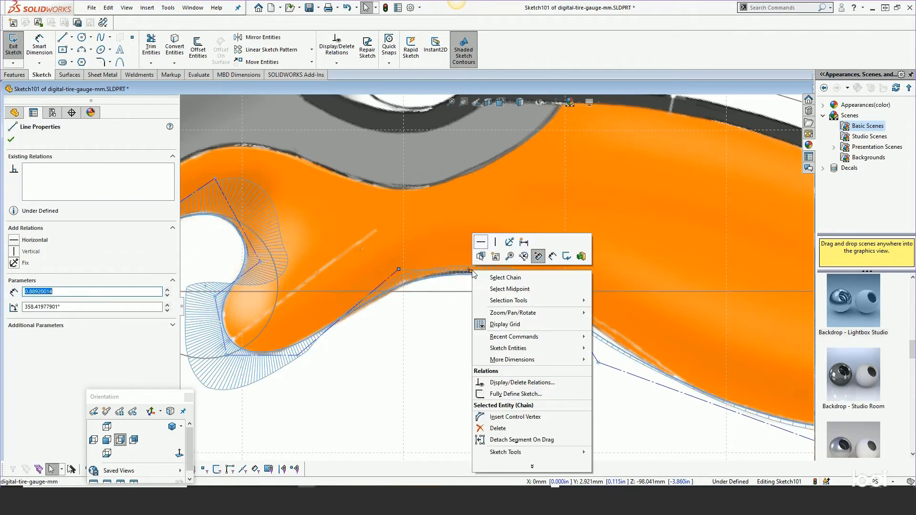
left_click(499, 417)
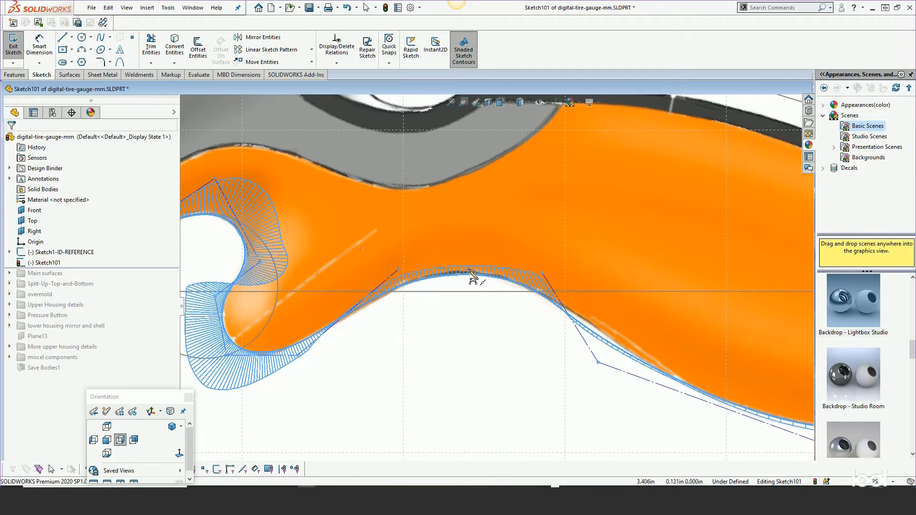
left_click(530, 280)
left_click_drag(543, 281, 535, 281)
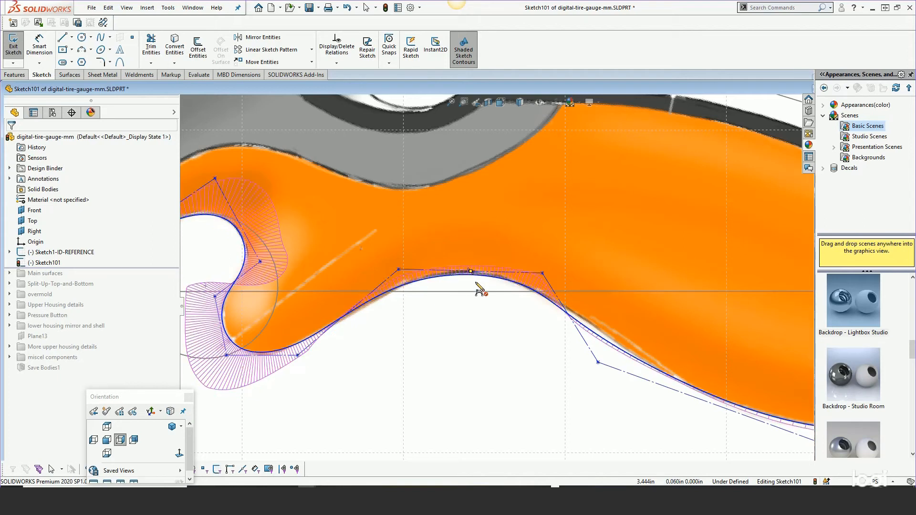
left_click(479, 272)
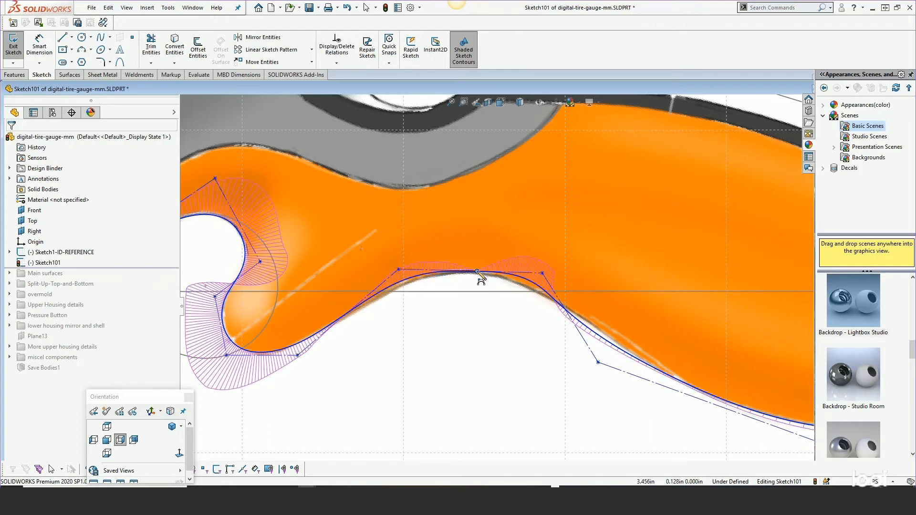
right_click(478, 272)
left_click(493, 280)
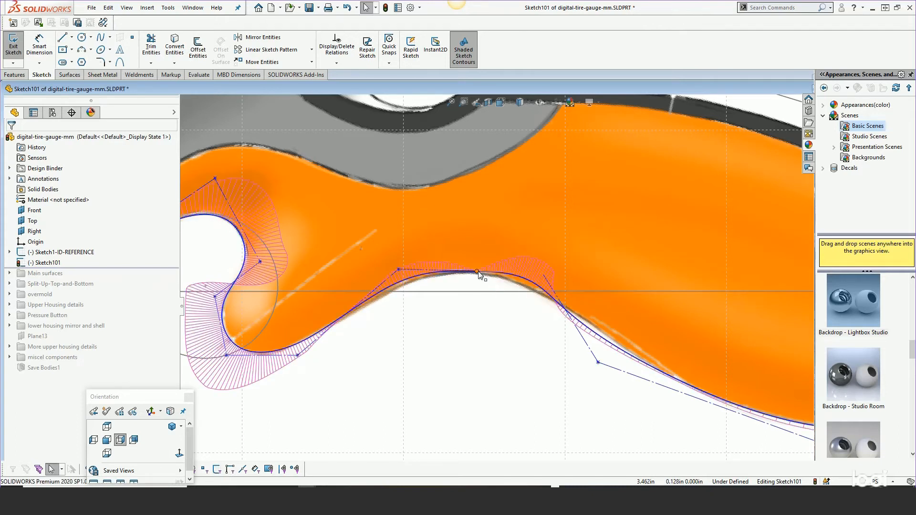
Step: Reposition the crest's control vertices: middle at about (3.388, 0.178), hook side at (2.842, 0.028) and handle side at (3.997, -0.023) in
left_click_drag(477, 272, 475, 254)
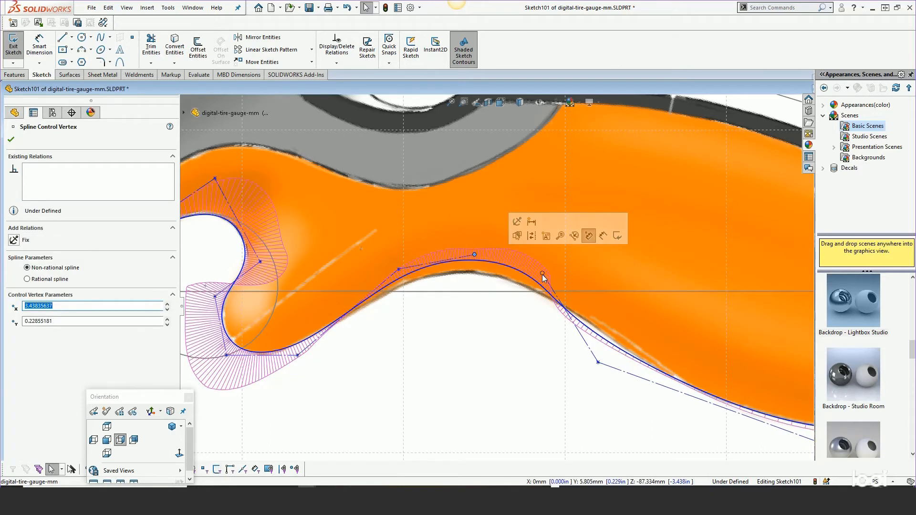
left_click(542, 273)
left_click_drag(549, 283, 565, 295)
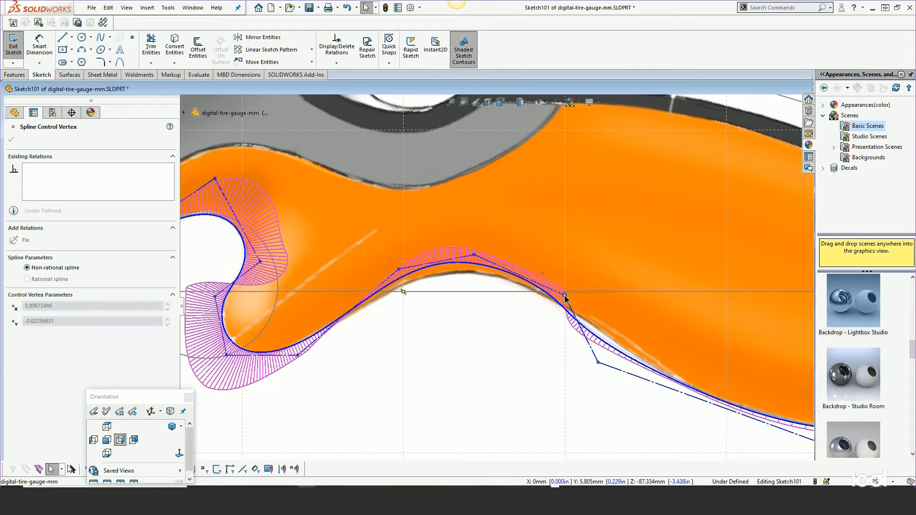
left_click_drag(399, 270, 379, 288)
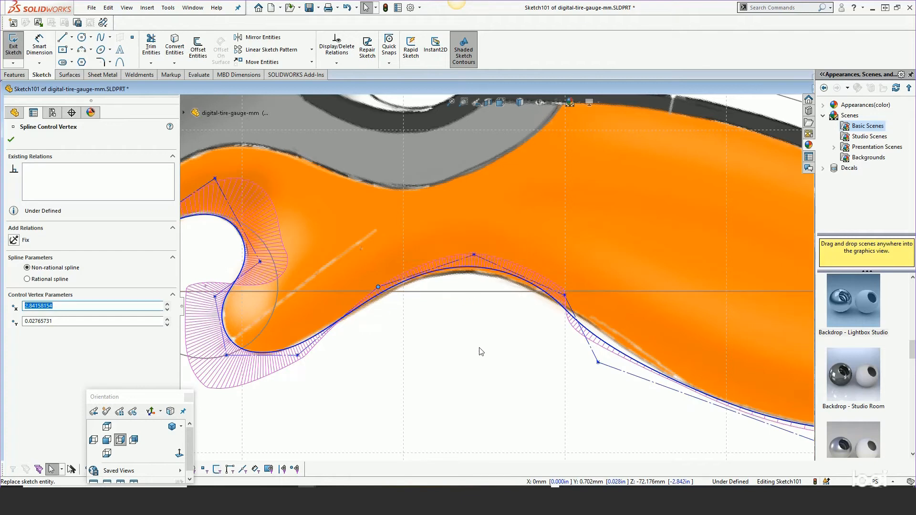
left_click_drag(473, 256, 467, 263)
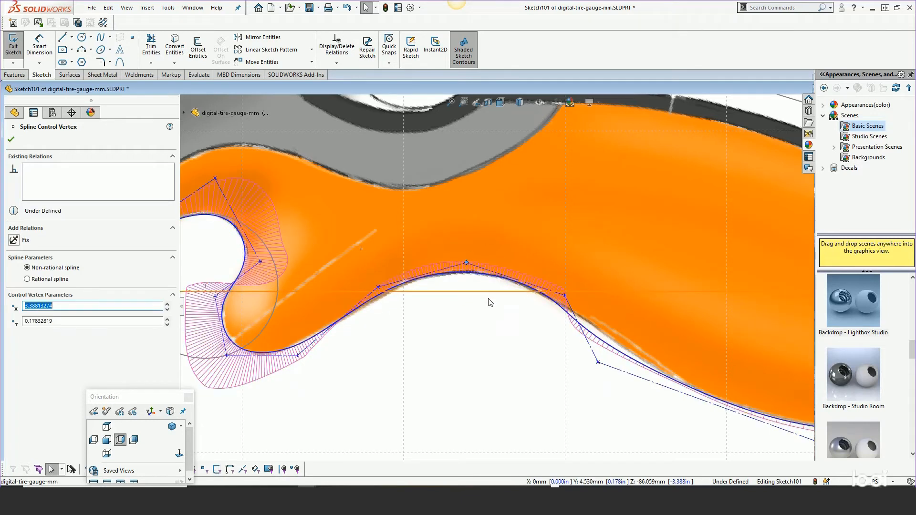
Step: Refit the handle's underside by moving the vertex at the crest's handle end, the following one to about (4.623, -0.622) and the lowest to (6.460, -1.145) in
left_click(602, 363)
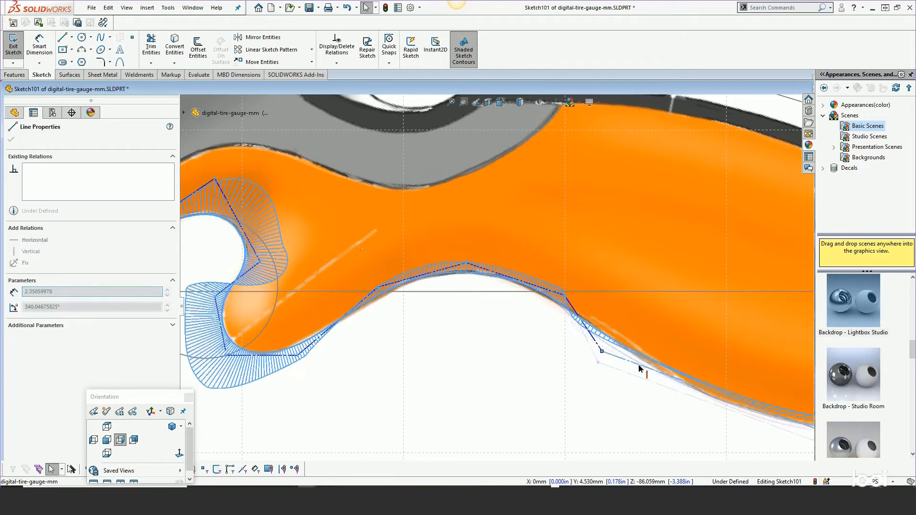
left_click_drag(638, 374, 630, 383)
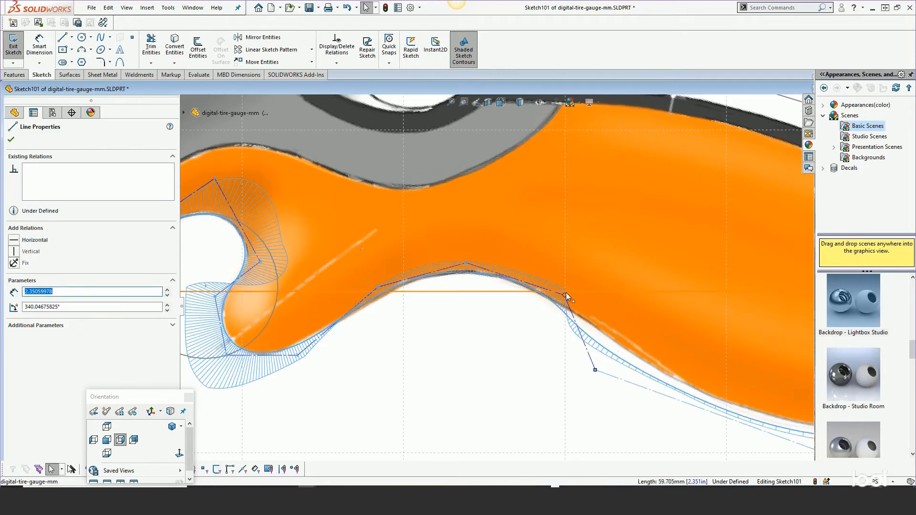
left_click_drag(566, 293, 576, 304)
left_click_drag(596, 372, 666, 394)
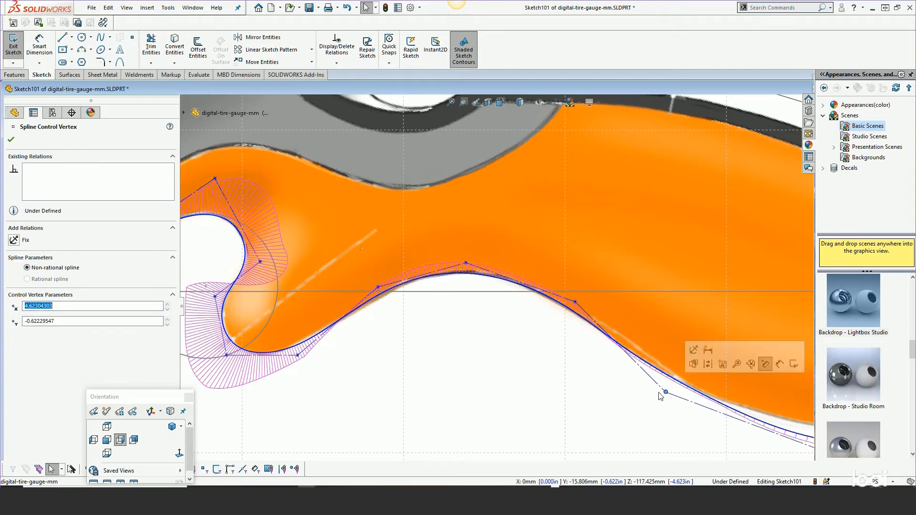
scroll(552, 397, "up", 5)
scroll(710, 361, "down", 2)
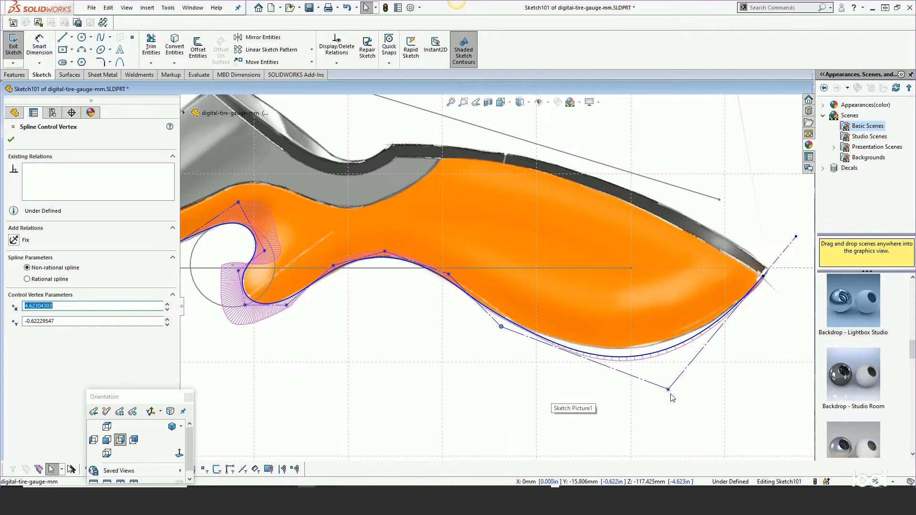
left_click_drag(668, 390, 674, 376)
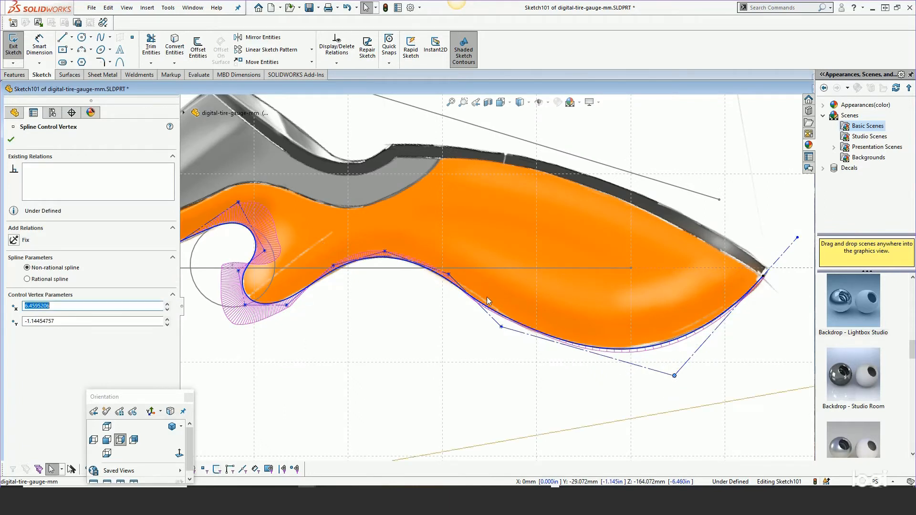
left_click(342, 327)
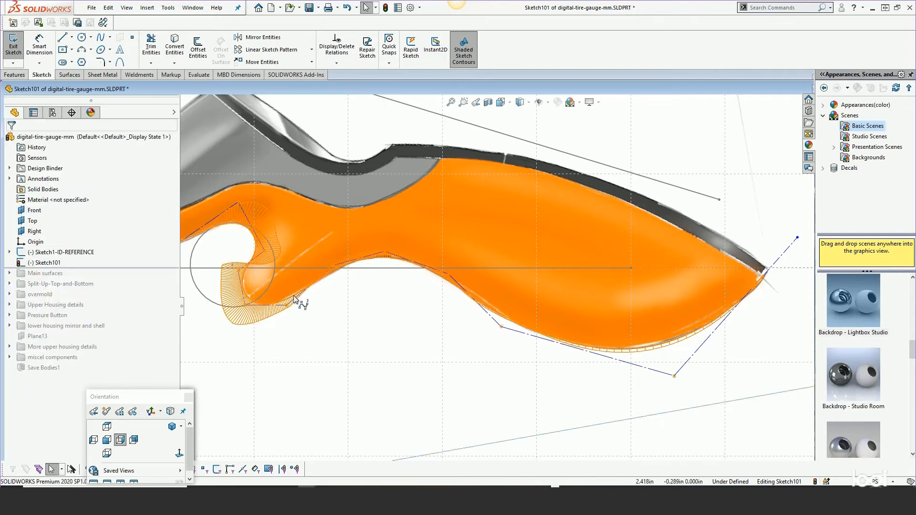
Step: Set the style spline's curvature comb scale to 25
right_click(295, 299)
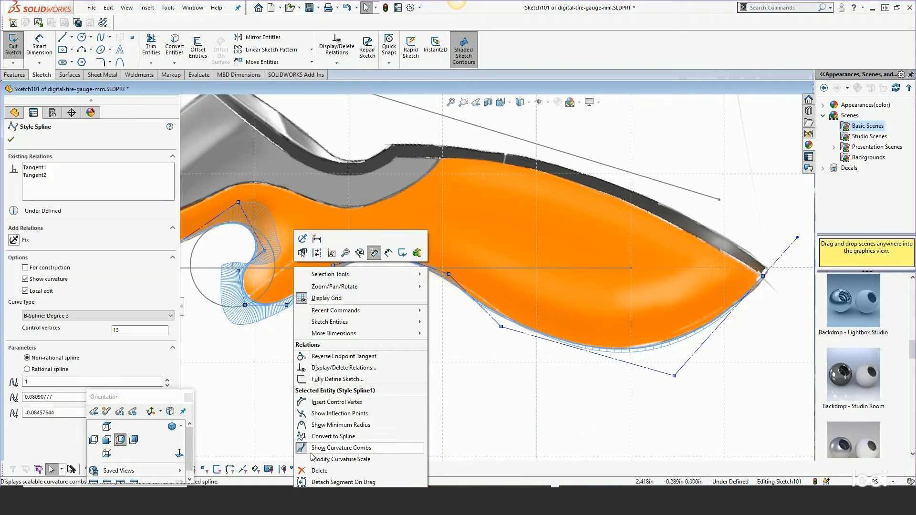
left_click(340, 459)
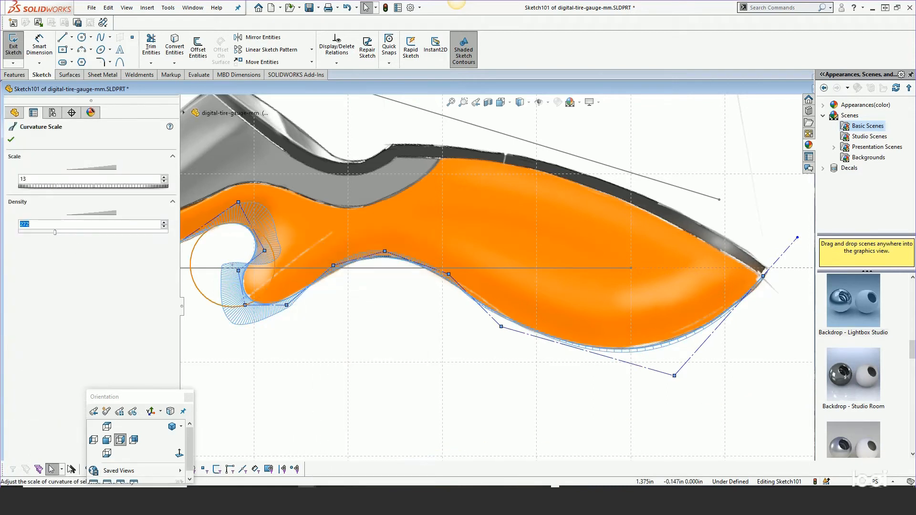
left_click_drag(60, 186, 66, 188)
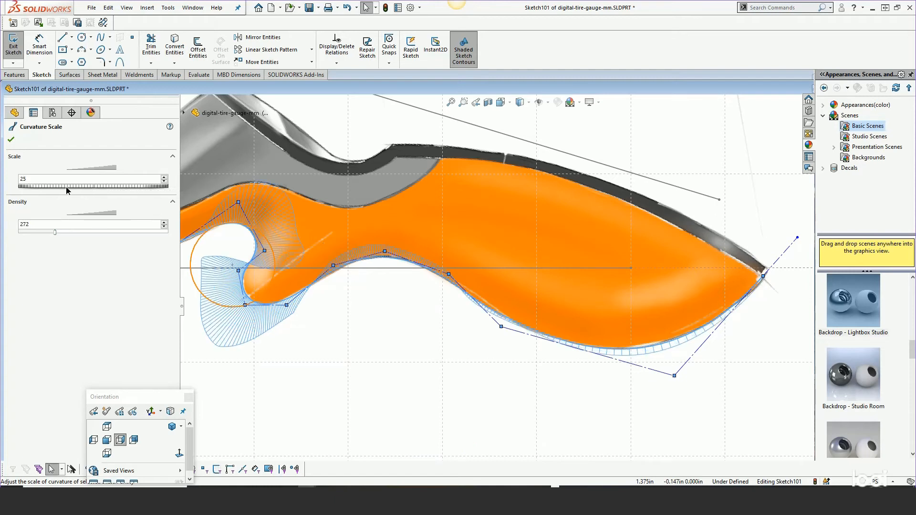
scroll(353, 352, "up", 3)
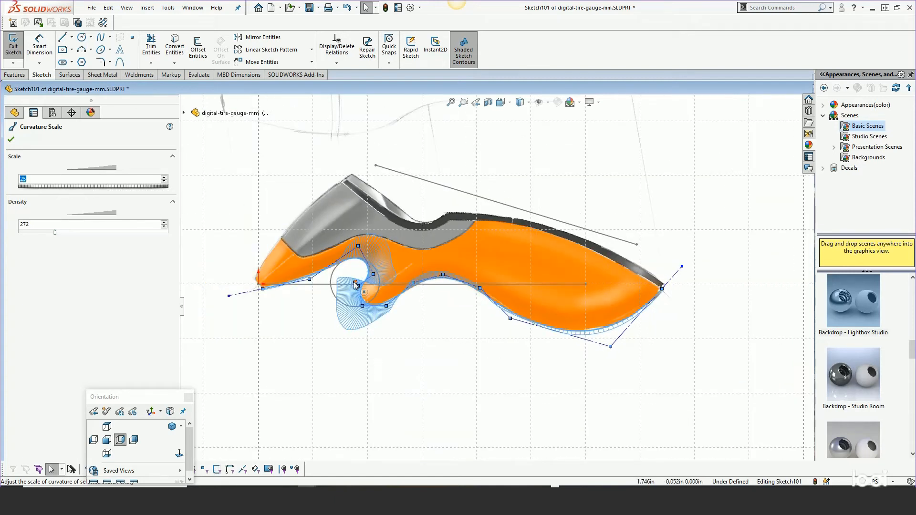
scroll(355, 289, "down", 4)
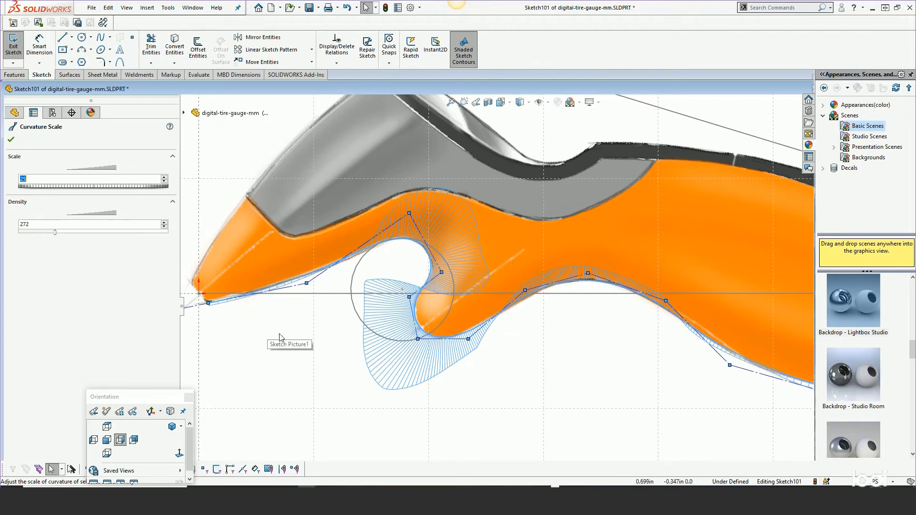
left_click(10, 139)
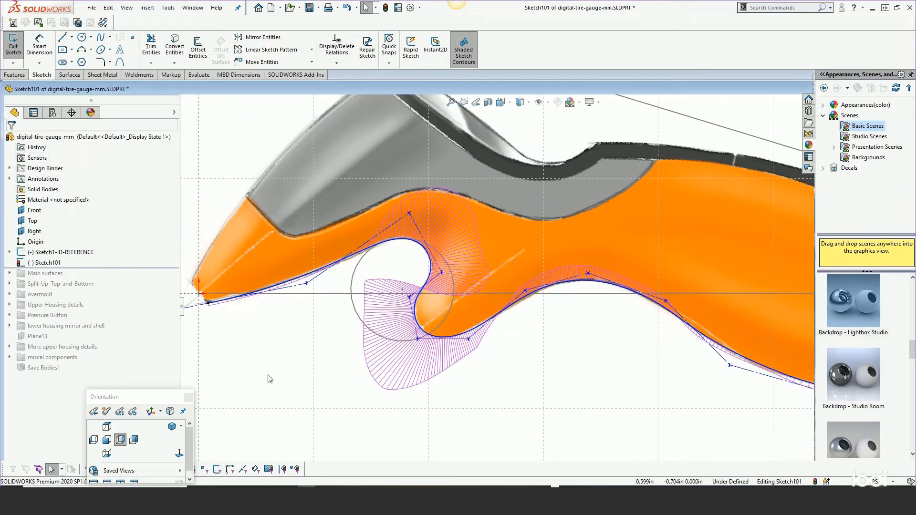
Step: Dimension the horizontal distance from the spline's start point at the nose tip to the adjacent control vertex, placing it below the profile
scroll(269, 379, "up", 2)
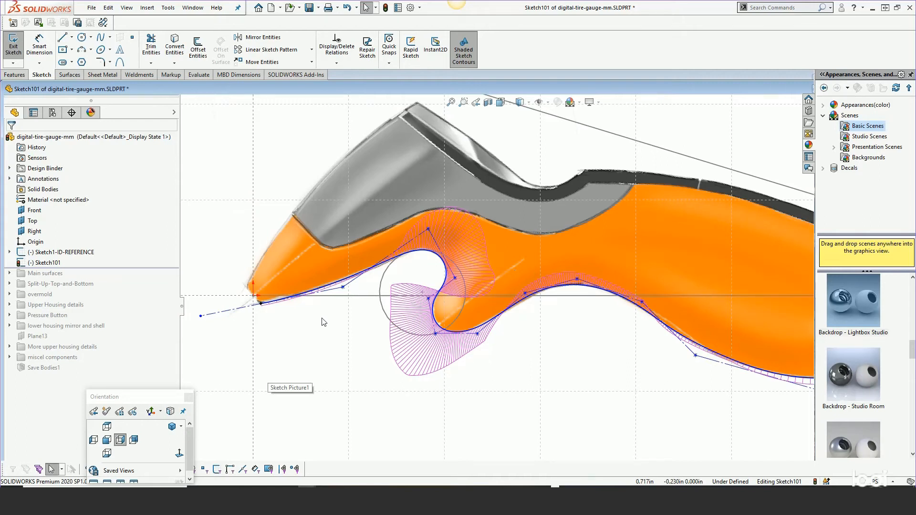
right_click(210, 219)
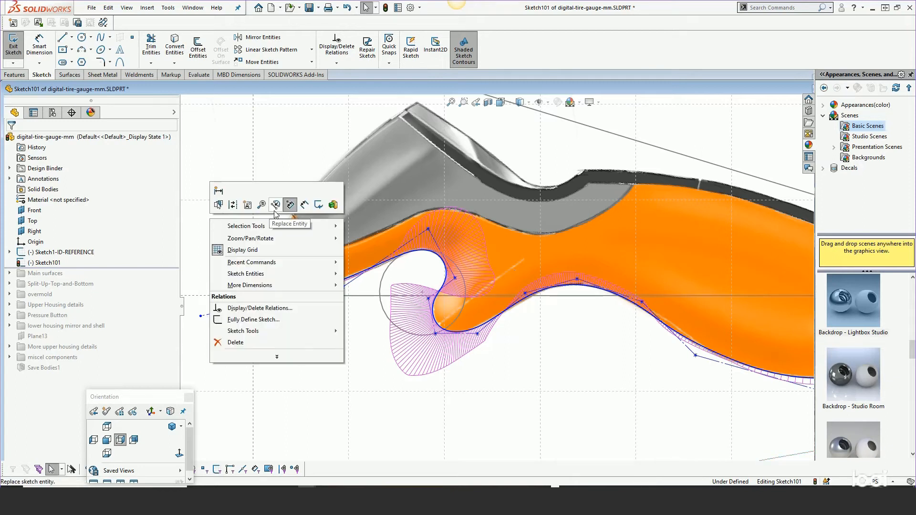
left_click(299, 206)
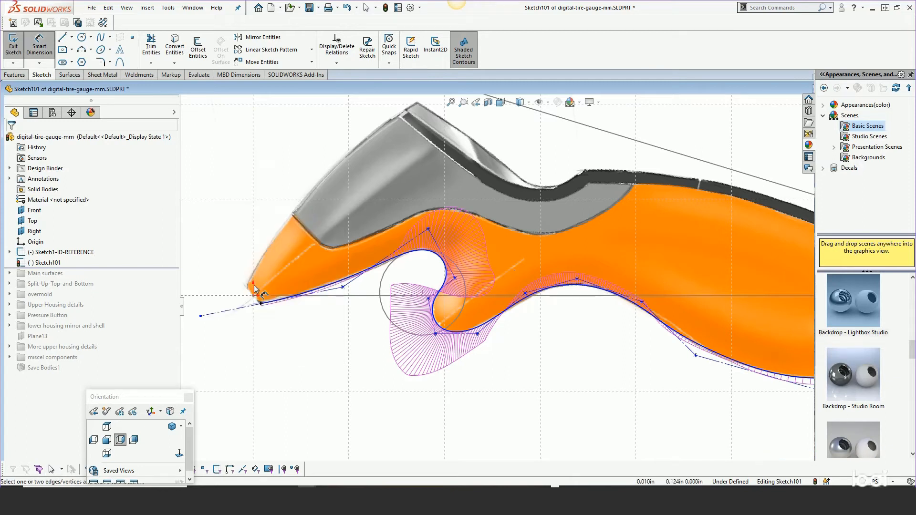
left_click(342, 288)
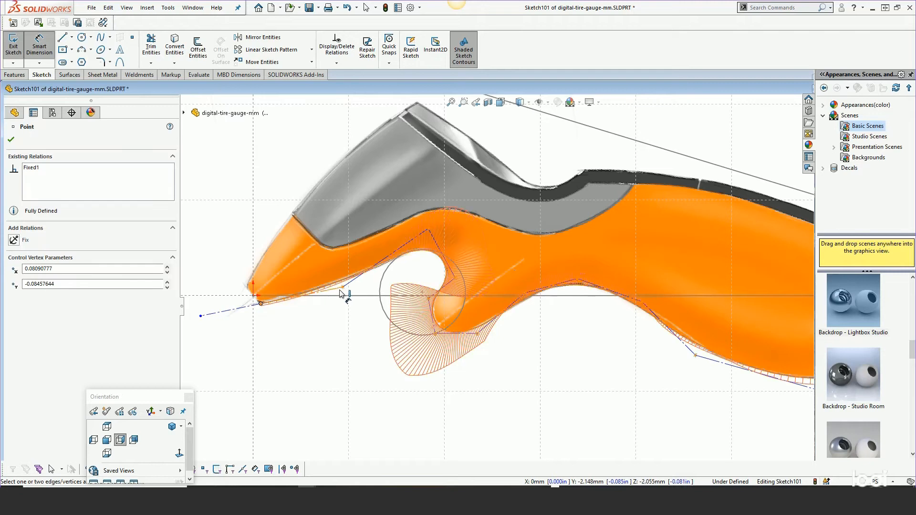
left_click(314, 358)
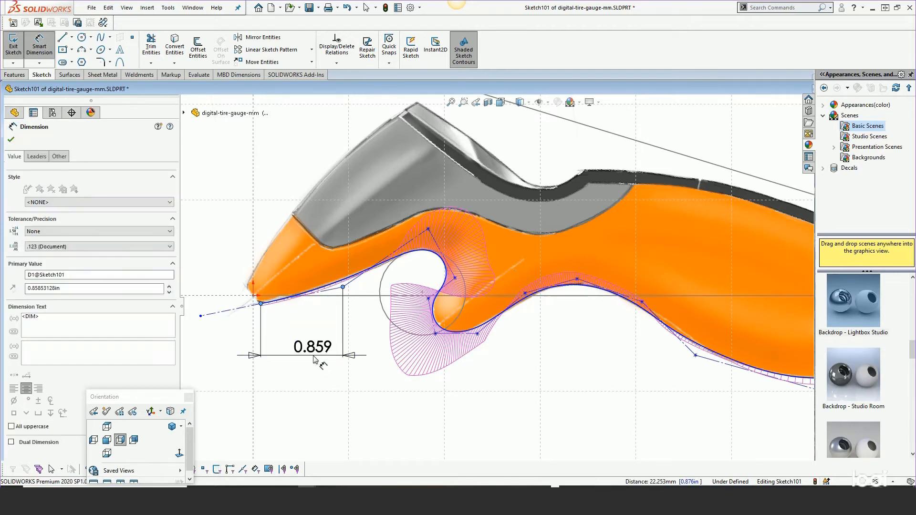
left_click(268, 341)
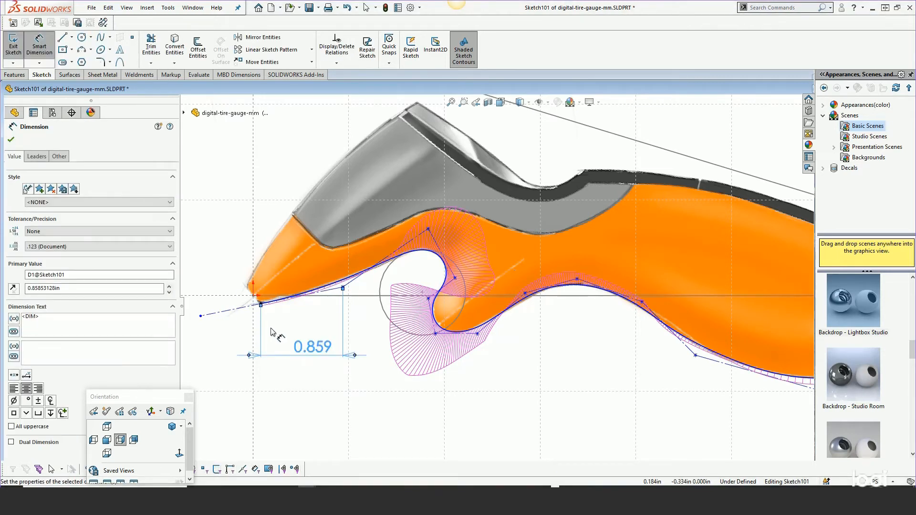
Step: Dimension the horizontal distance from the spline's start point to the control vertex above the finger notch, placing it above the profile
left_click(260, 304)
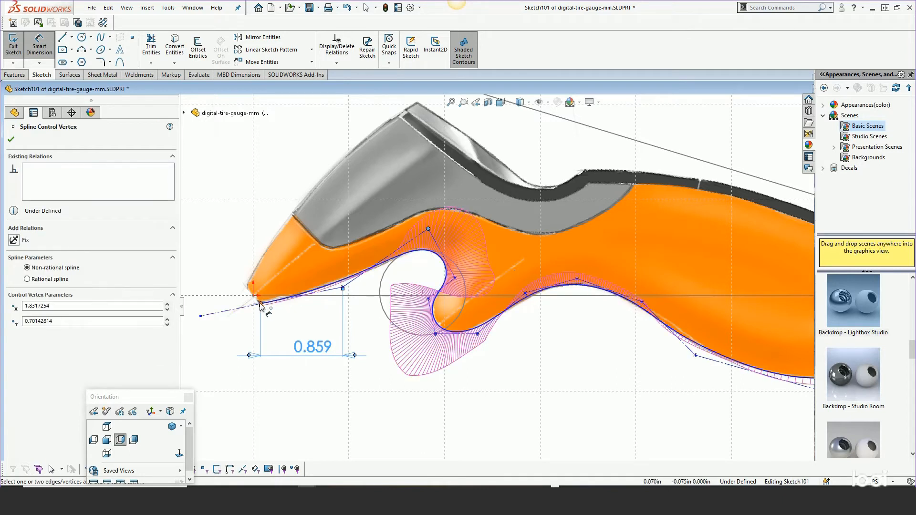
left_click(428, 229)
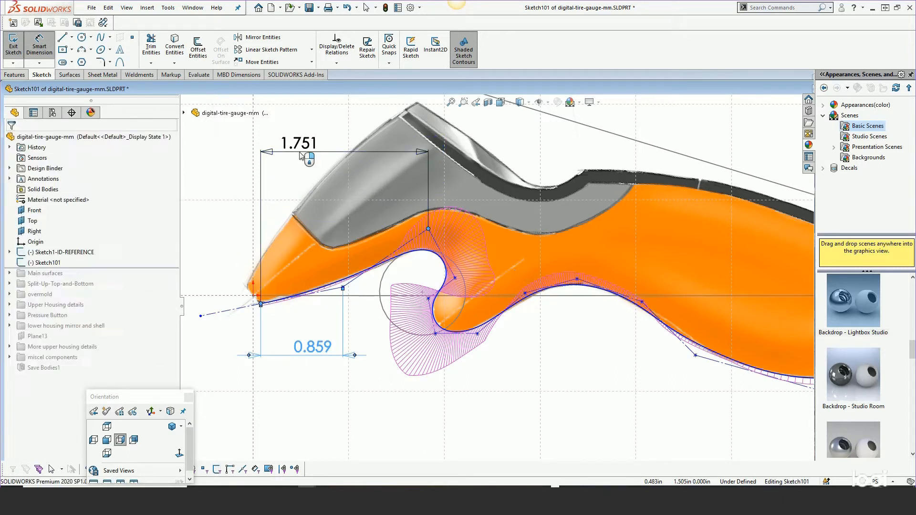
left_click(301, 156)
key("Return")
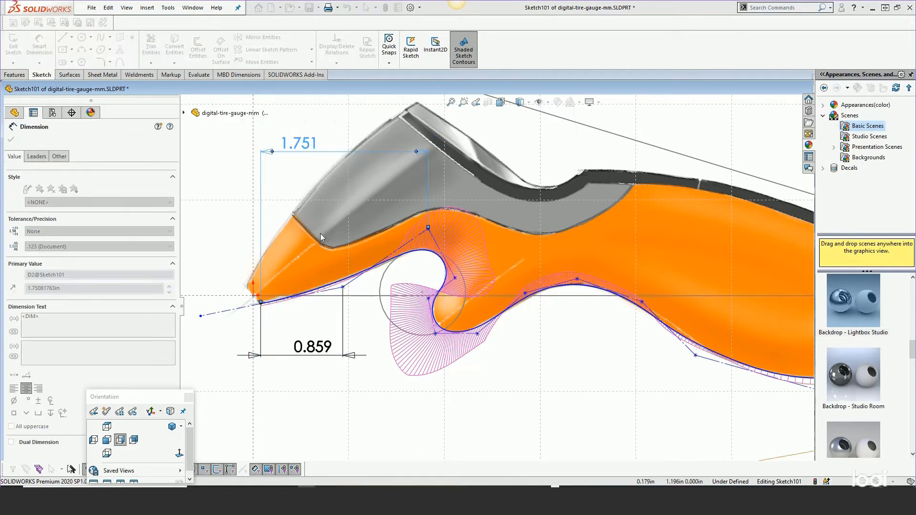
key("Escape")
Step: Dimension the vertical distance between the spline's start point and the first control vertex after it, keeping its current value
left_click(343, 288)
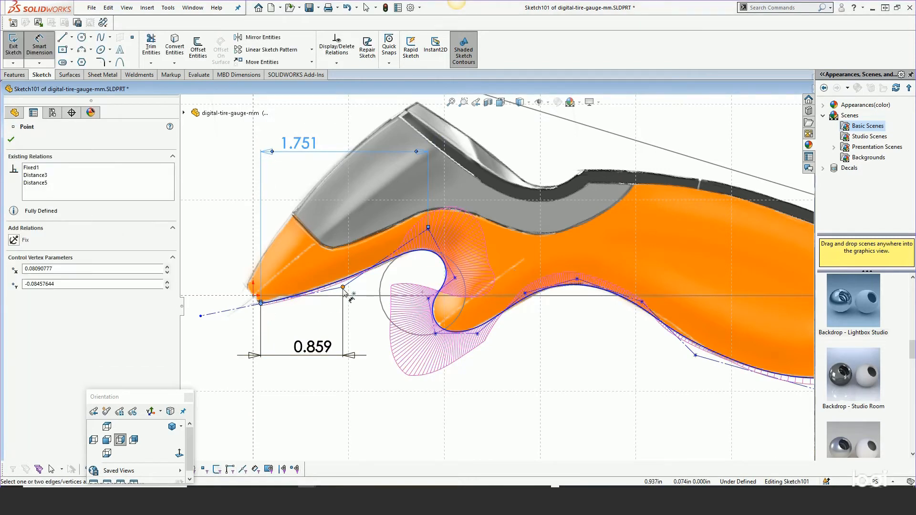
left_click(260, 302)
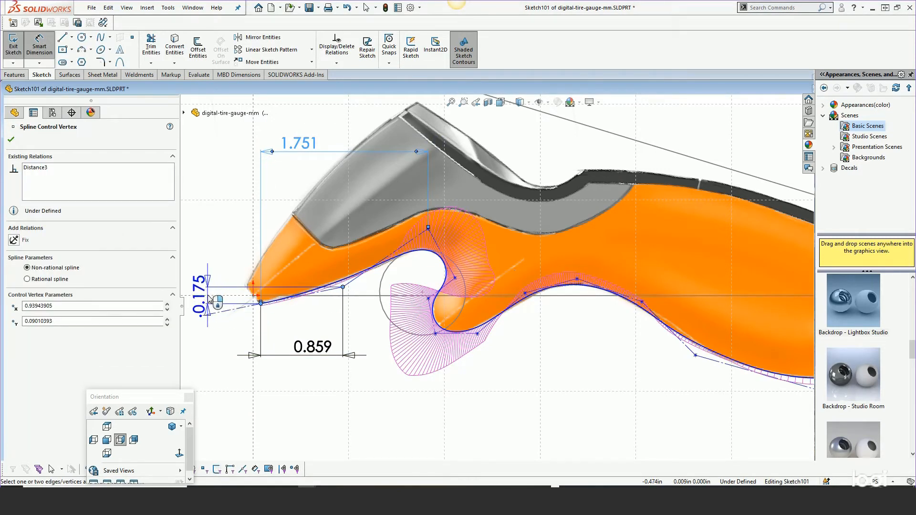
left_click(209, 299)
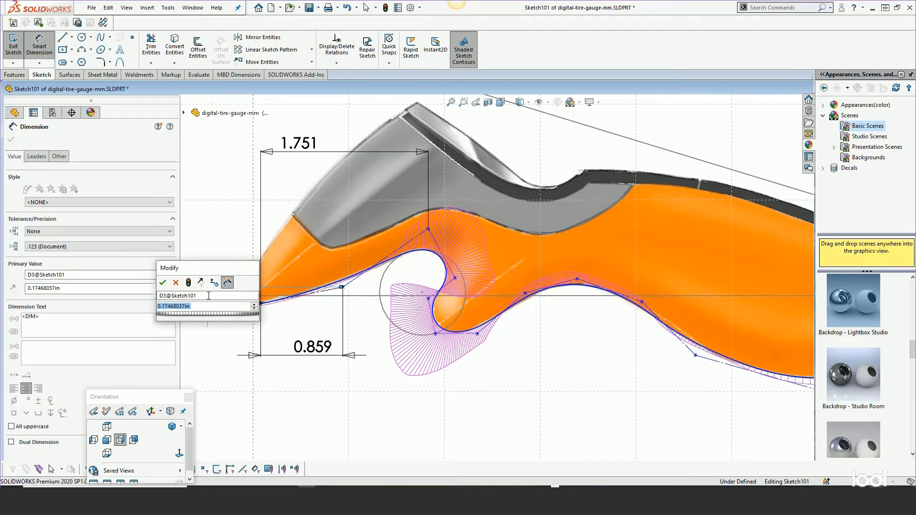
left_click(163, 283)
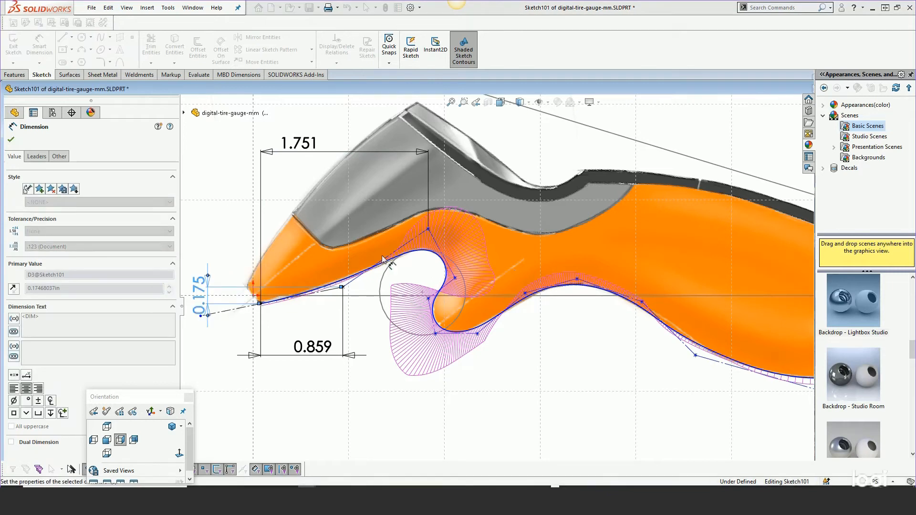
Step: Dimension the vertical distance between the spline's start point and the control vertex above the finger notch, keeping its current value
left_click(428, 230)
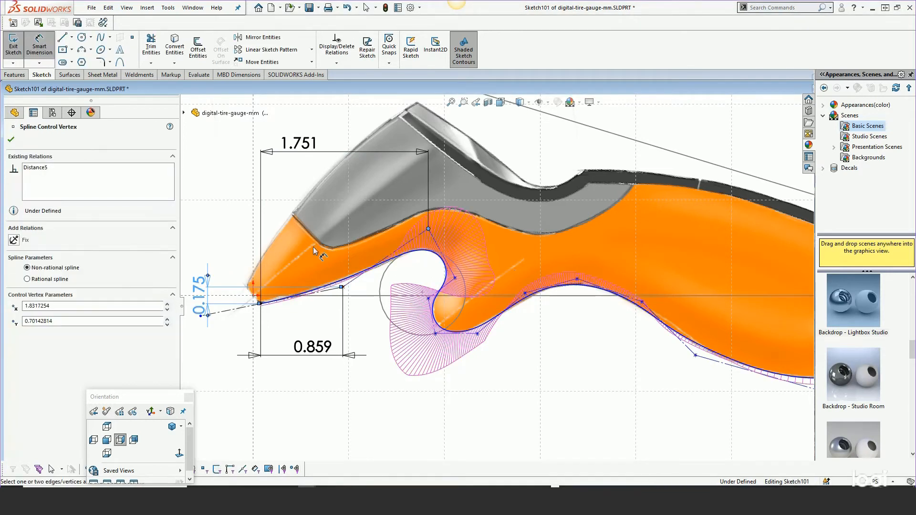
left_click(260, 304)
left_click(224, 261)
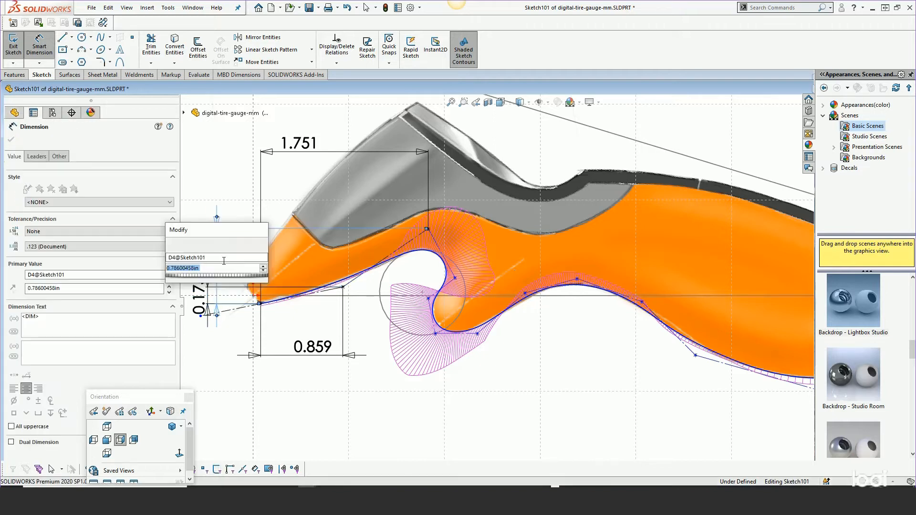
scroll(399, 303, "down", 4)
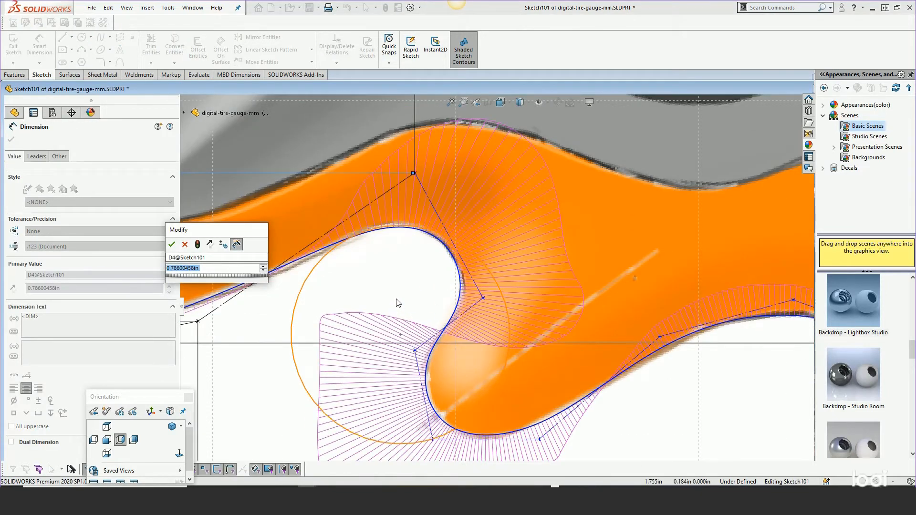
right_click(396, 300)
left_click(377, 286)
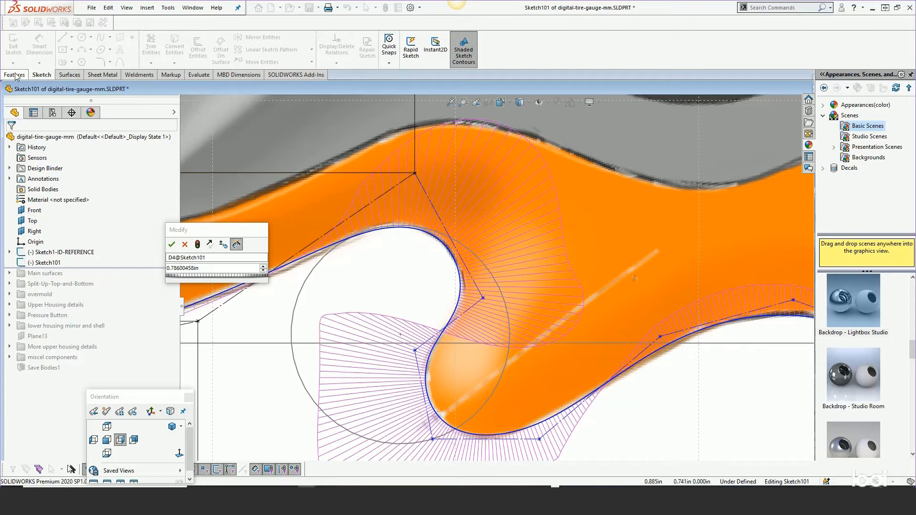
left_click(172, 245)
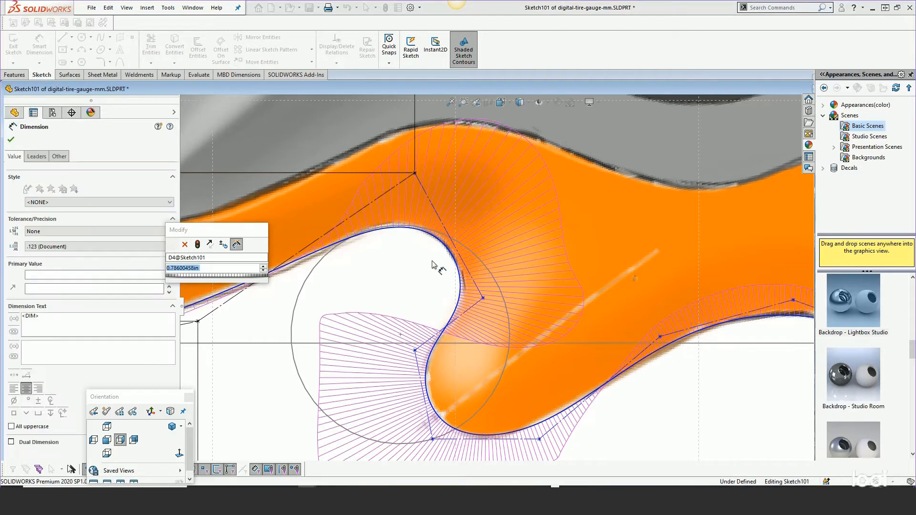
Step: Sketch a circle about 0.486 in in diameter inside the finger notch and move it to match the notch's upper curve
scroll(443, 290, "up", 3)
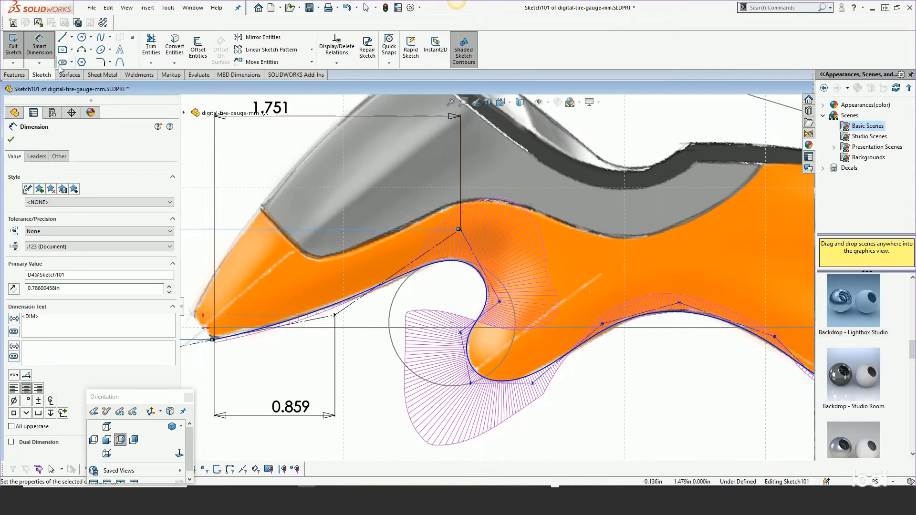
left_click(82, 39)
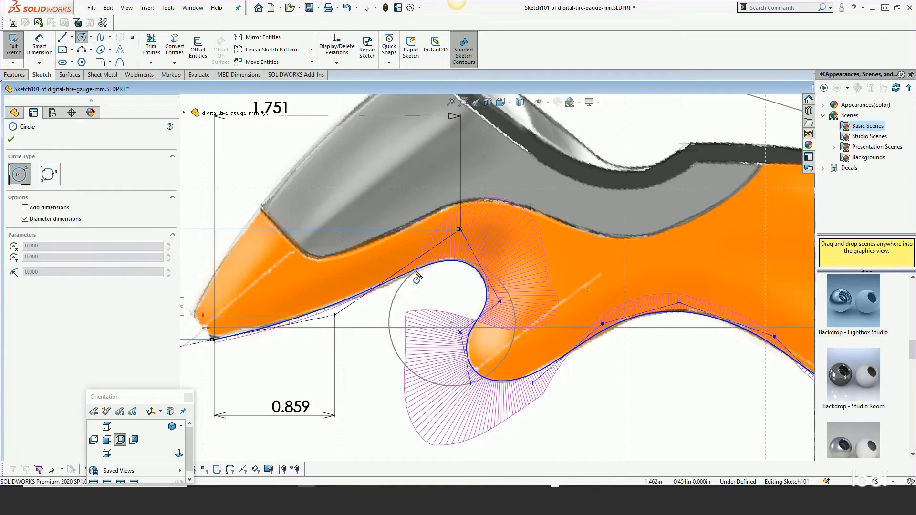
left_click(449, 291)
left_click(471, 328)
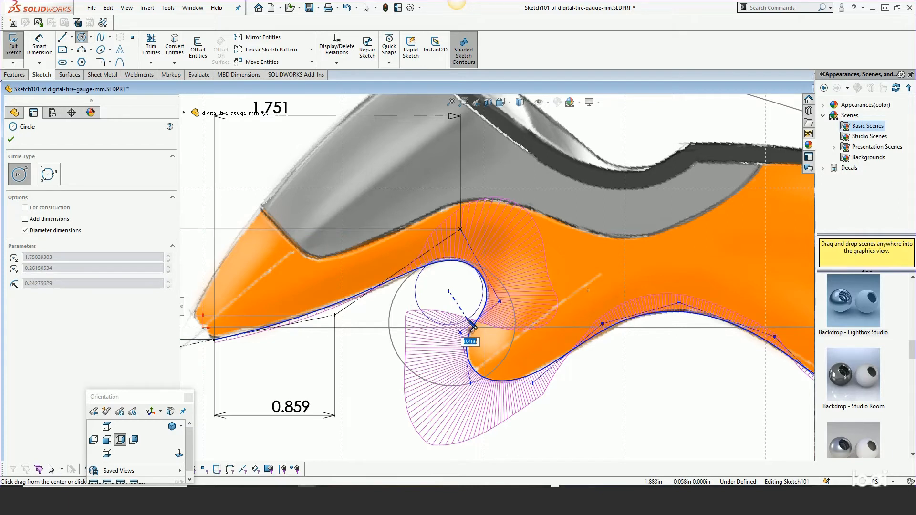
right_click(469, 320)
left_click(490, 331)
scroll(481, 318, "down", 3)
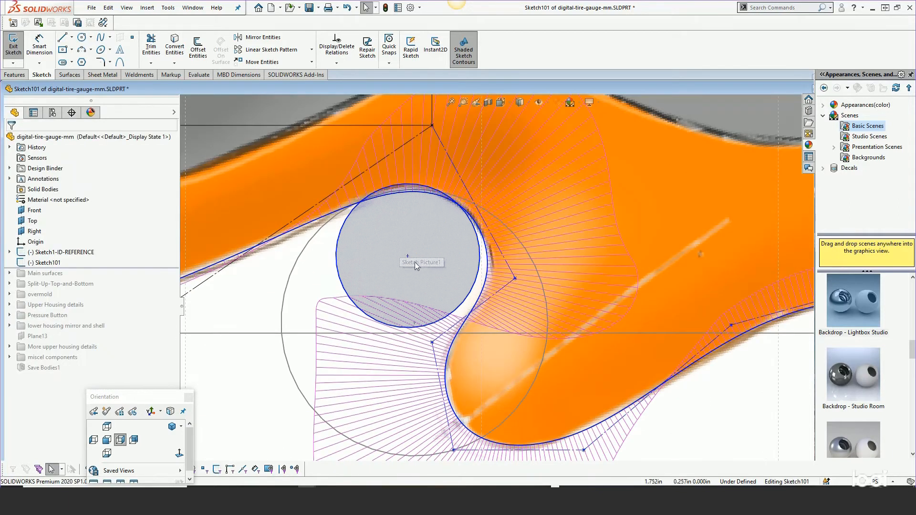
mouse_move(409, 258)
left_mouse_down()
mouse_move(428, 279)
mouse_move(417, 261)
left_mouse_up()
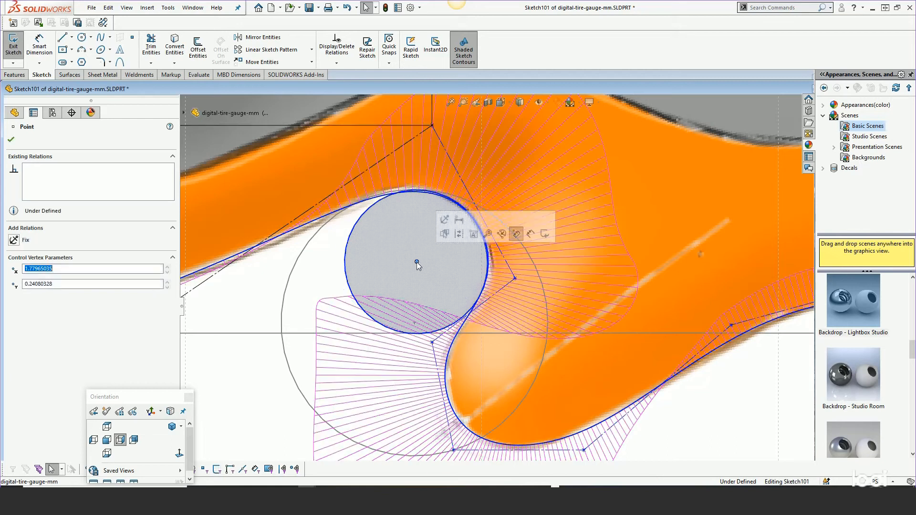
Step: Convert the circle in the finger notch to construction geometry
left_click(355, 231)
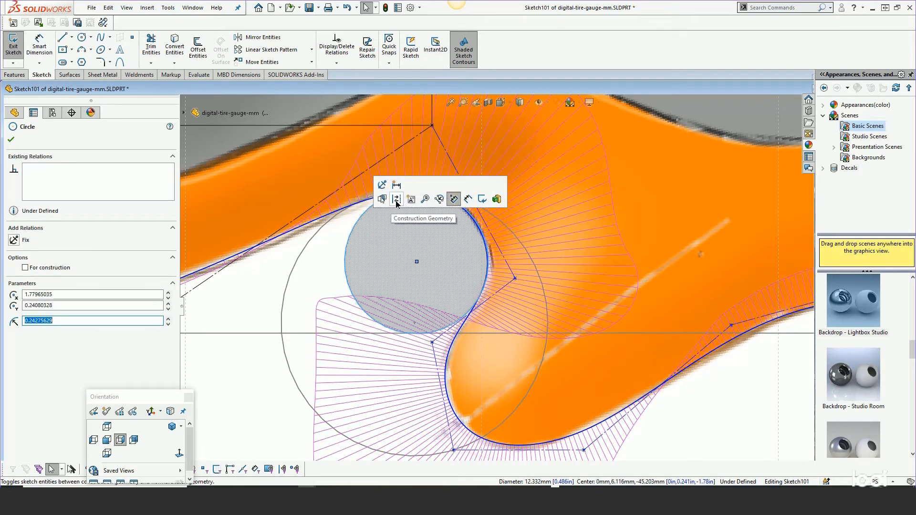
left_click(396, 216)
right_click(361, 218)
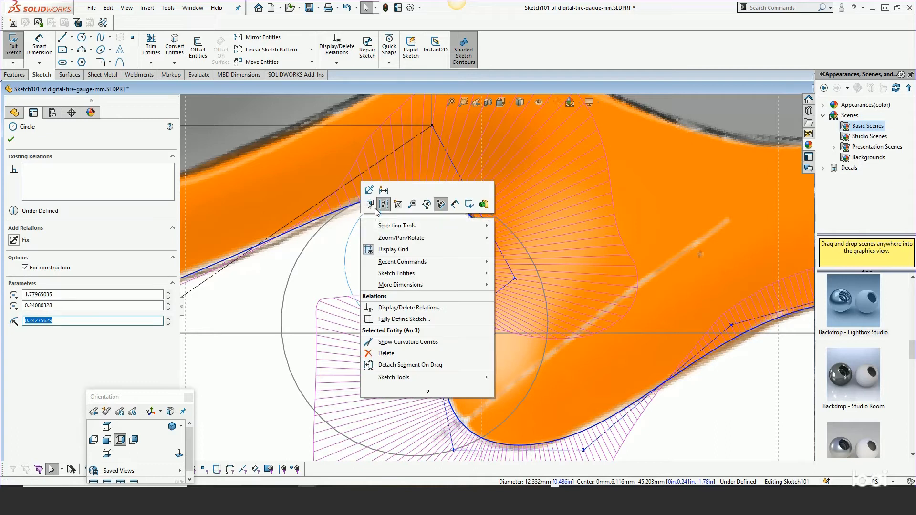
left_click(369, 195)
left_click(400, 241)
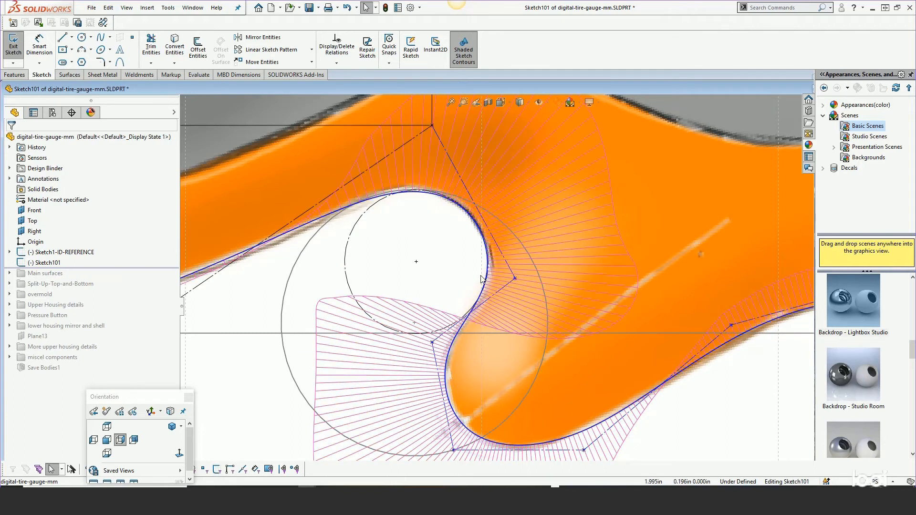
Step: Examine the whole style spline with its control polygon, dimensions and curvature combs along the lower profile
scroll(484, 286, "up", 5)
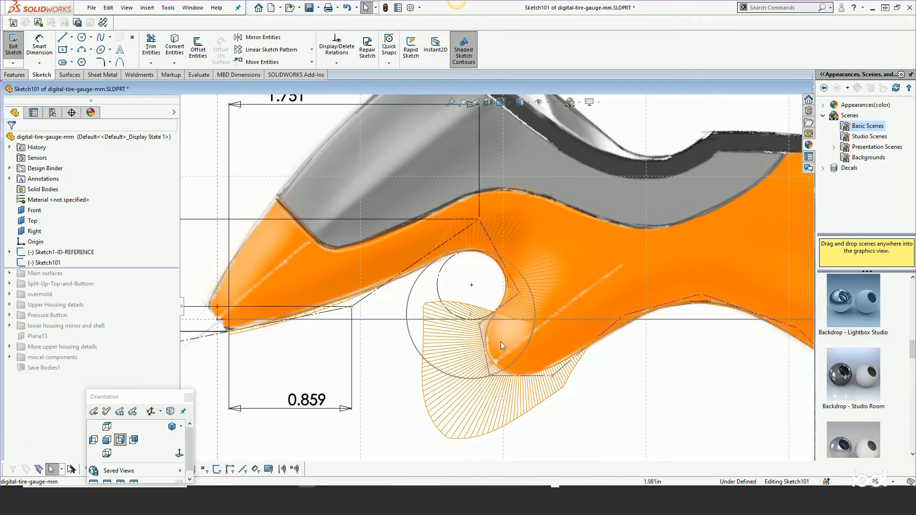
scroll(520, 305, "up", 2)
scroll(491, 294, "up", 4)
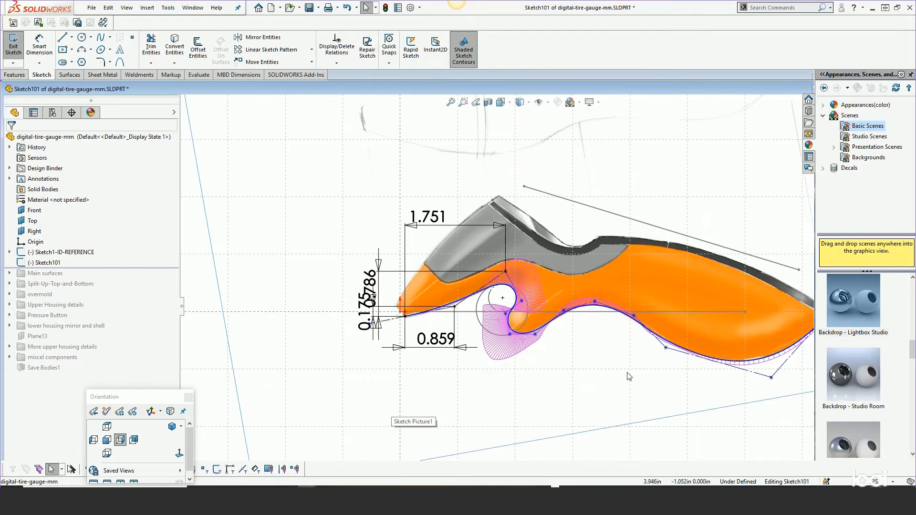
scroll(703, 311, "up", 2)
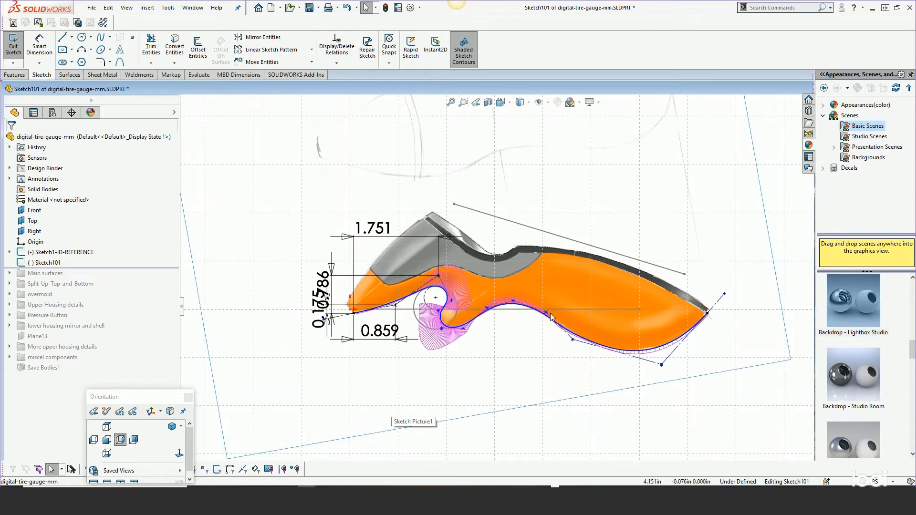
scroll(554, 310, "down", 3)
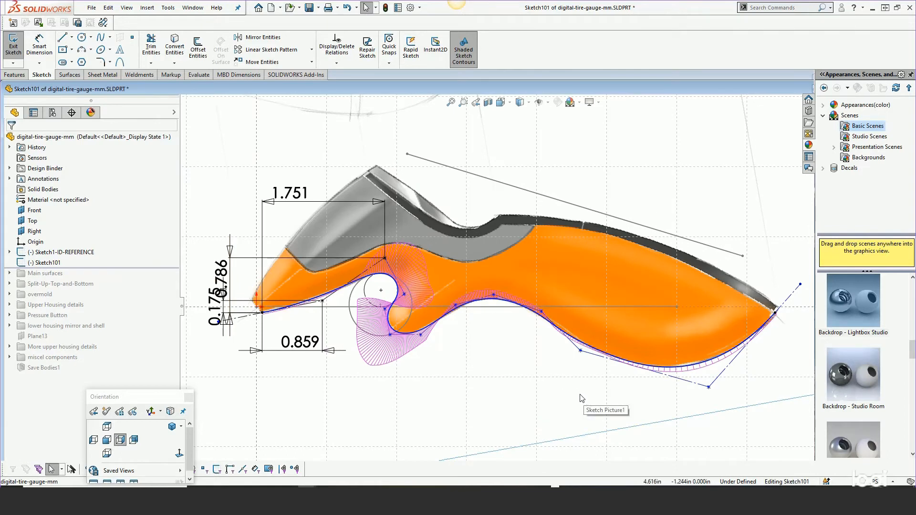
right_click(572, 340)
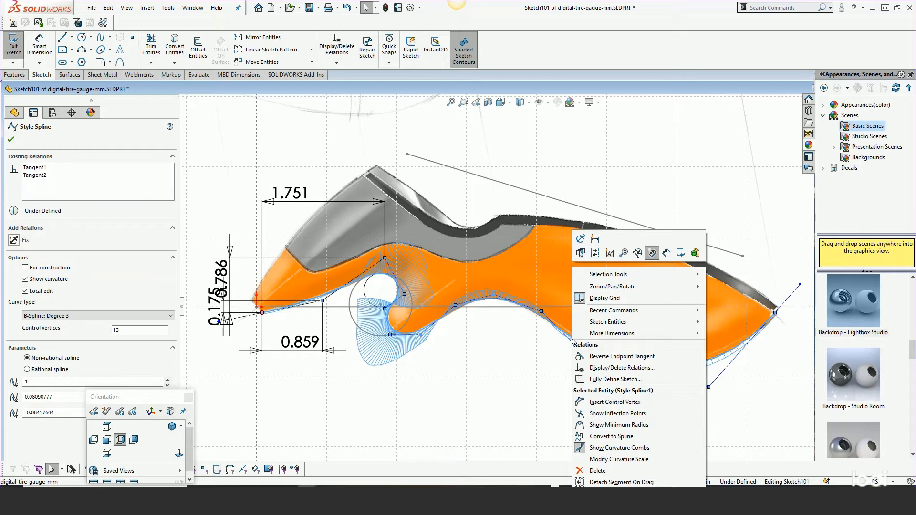
left_click(607, 438)
scroll(509, 339, "down", 1)
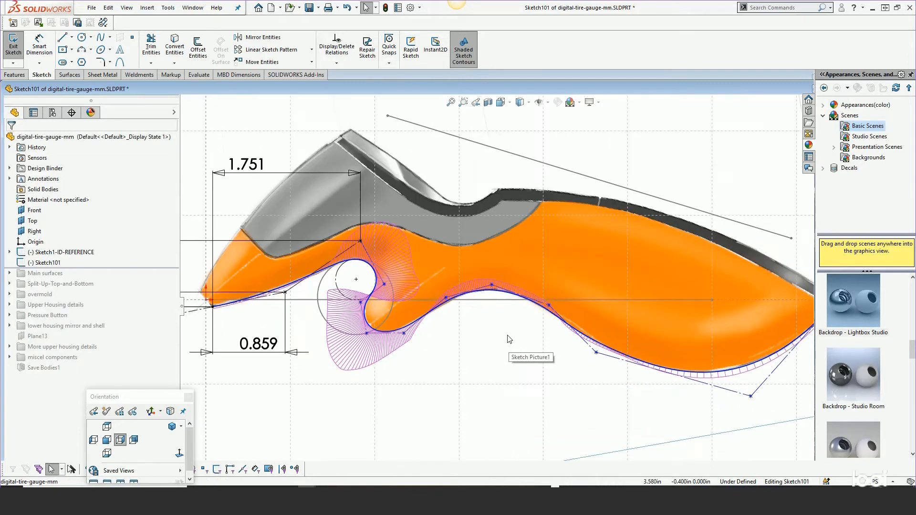
scroll(509, 339, "up", 2)
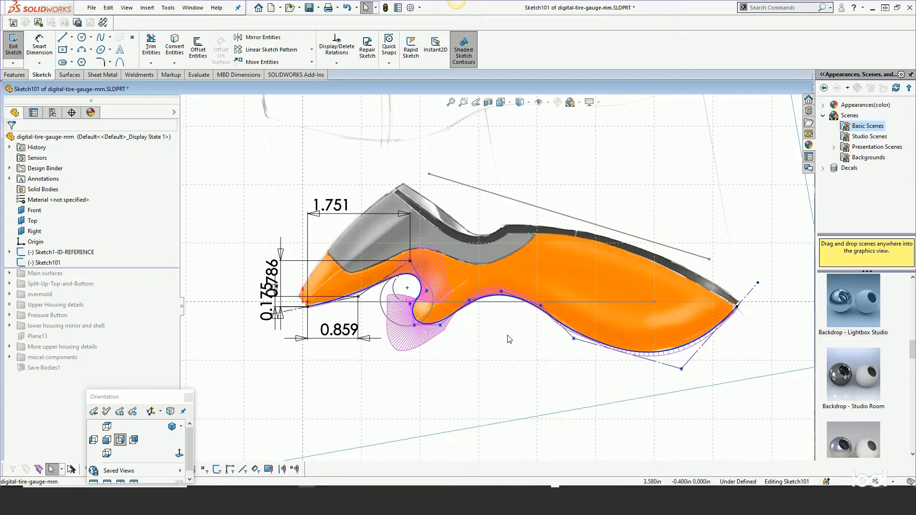
Step: Collapse the appearances and scenes pane and exit the lower profile sketch
left_click(910, 75)
left_click(714, 138)
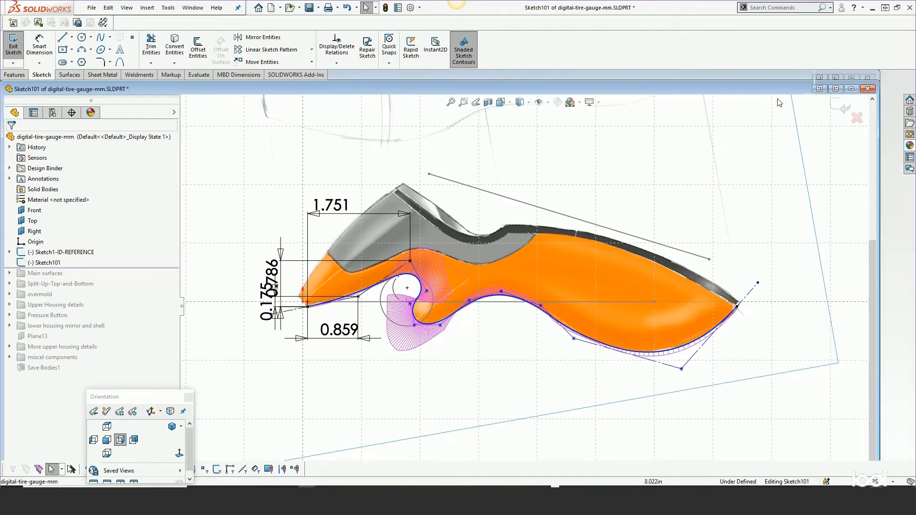
left_click(843, 111)
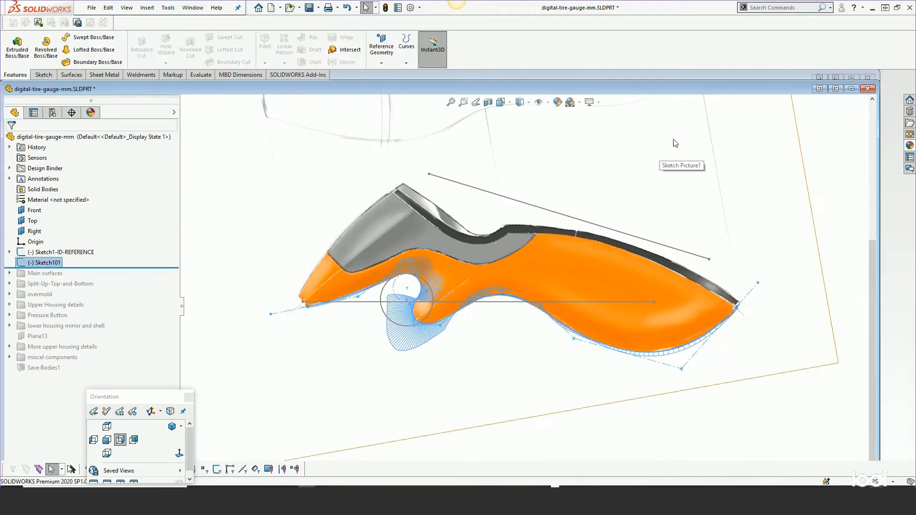
Step: Switch to the open part conics.SLDPRT and view its rounded block from a lower angle
left_click(194, 7)
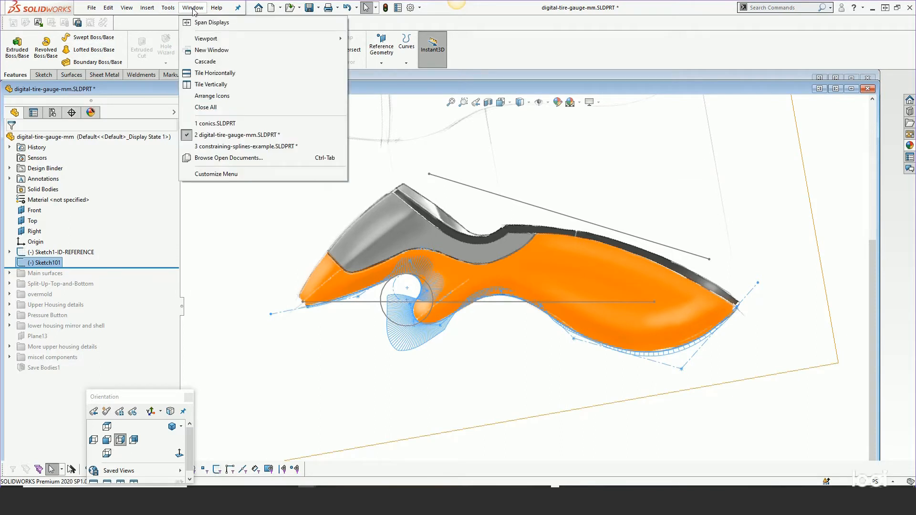
left_click(217, 123)
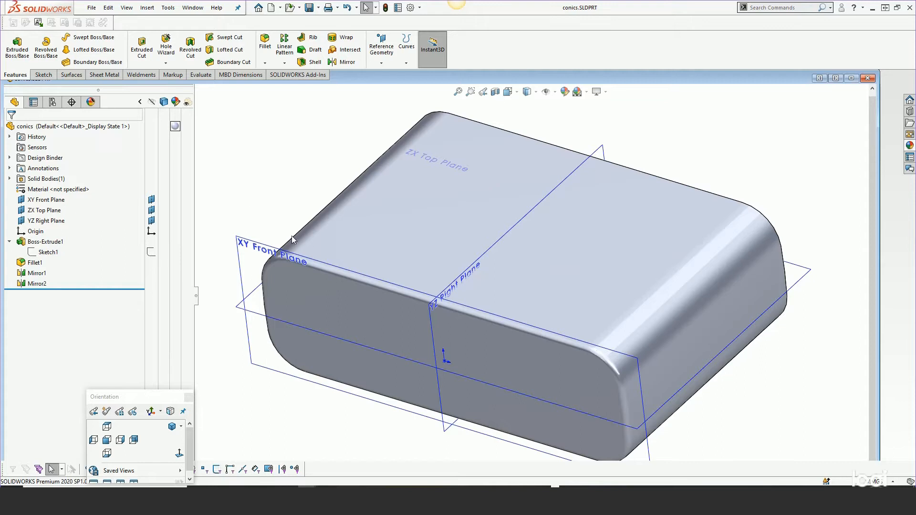
middle_click_drag(517, 358, 515, 305)
scroll(516, 304, "up", 1)
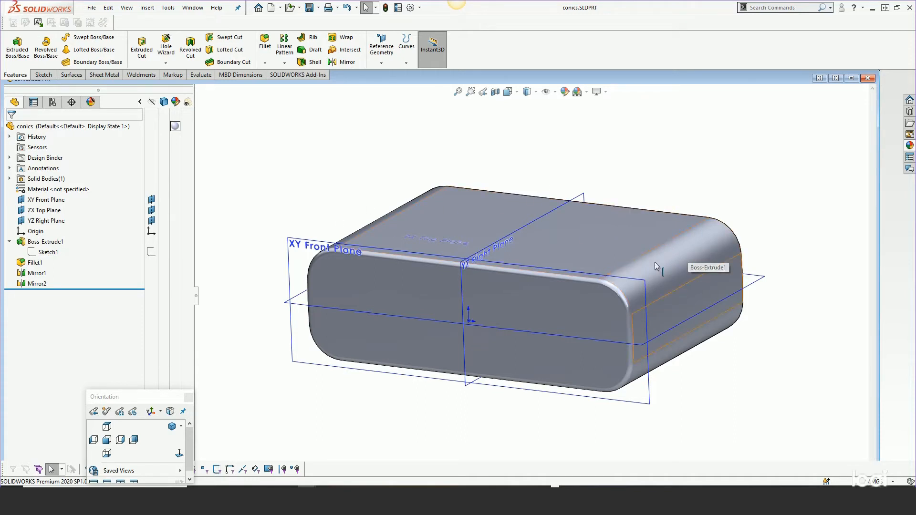
Step: Roll the model back to before Fillet1 and open Sketch1 of Boss-Extrude1 for editing, viewed normal to its plane
left_click_drag(103, 289, 96, 257)
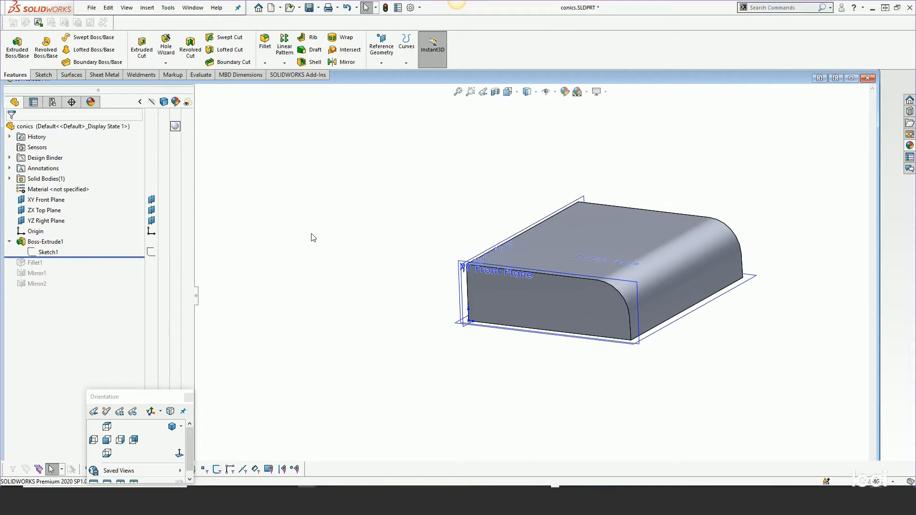
right_click(41, 253)
left_click(47, 223)
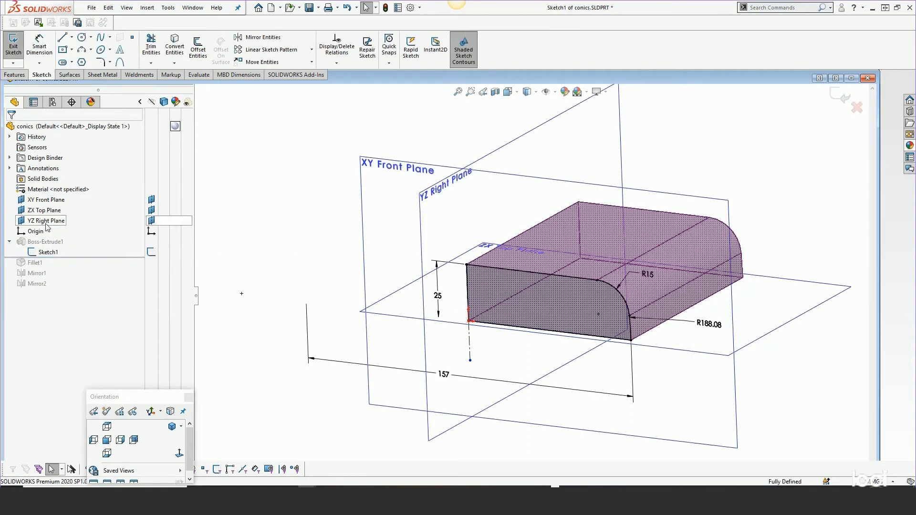
left_click(180, 455)
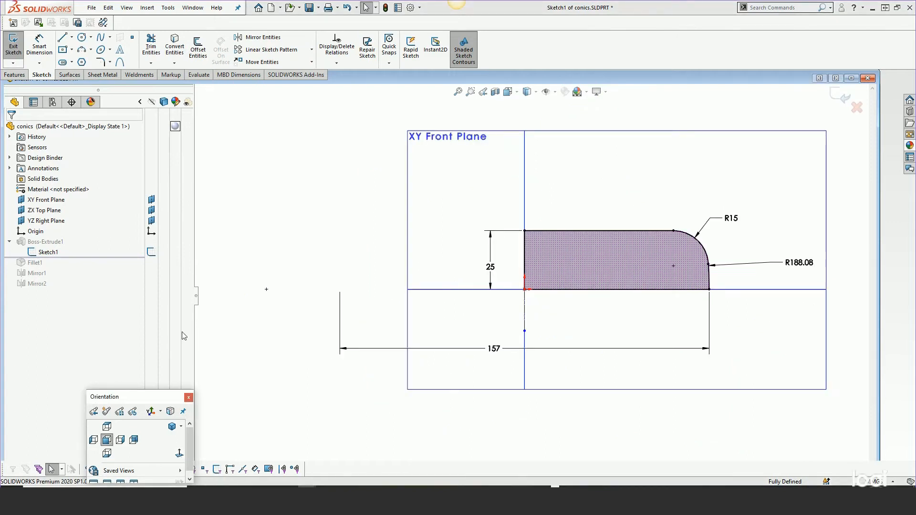
Step: Sketch a tangent conic between the endpoints of the R15 corner arc, with its apex above the side edge and rho about 0.44
scroll(720, 258, "down", 5)
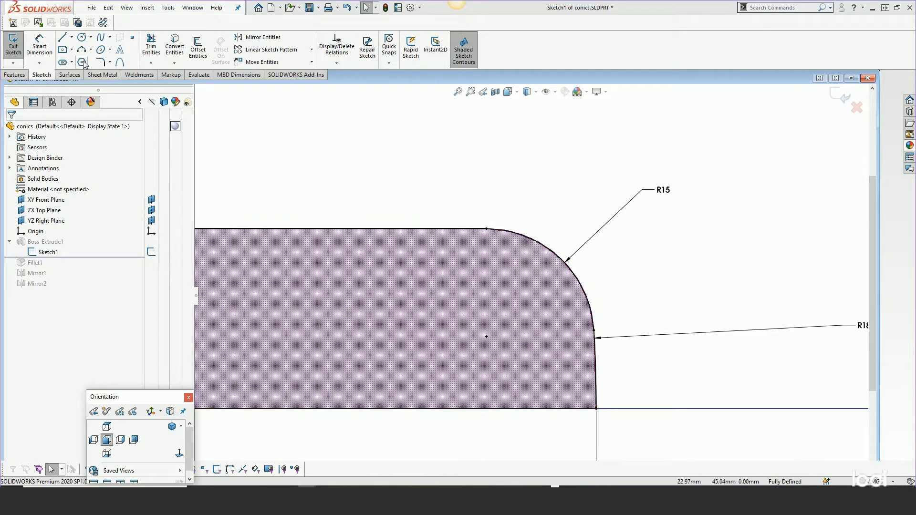
left_click(120, 63)
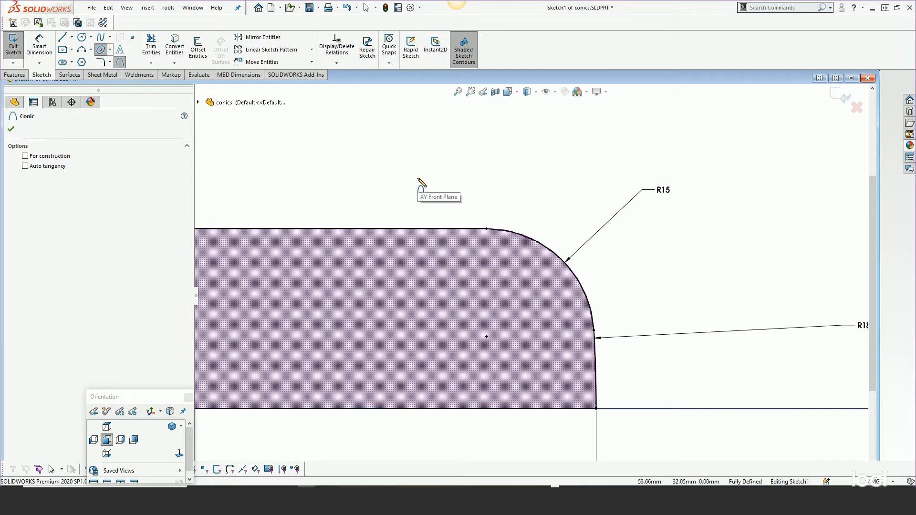
left_click(487, 229)
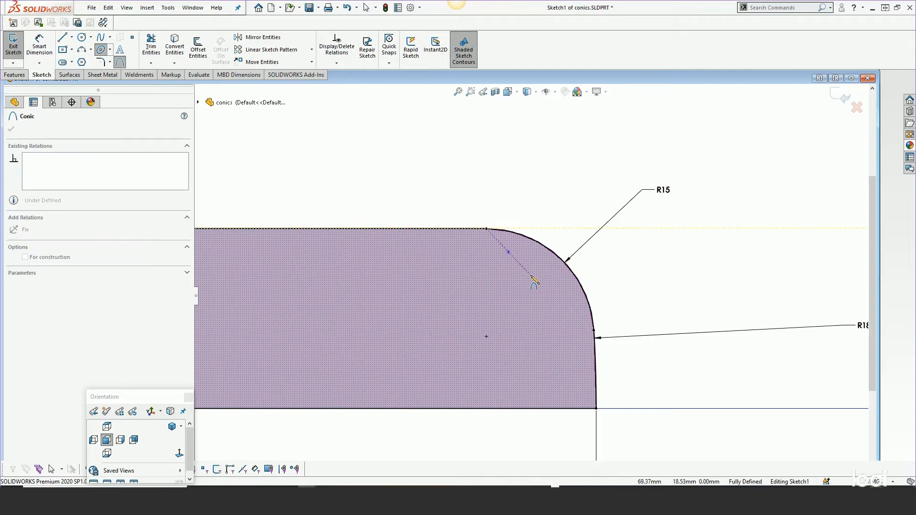
left_click(594, 331)
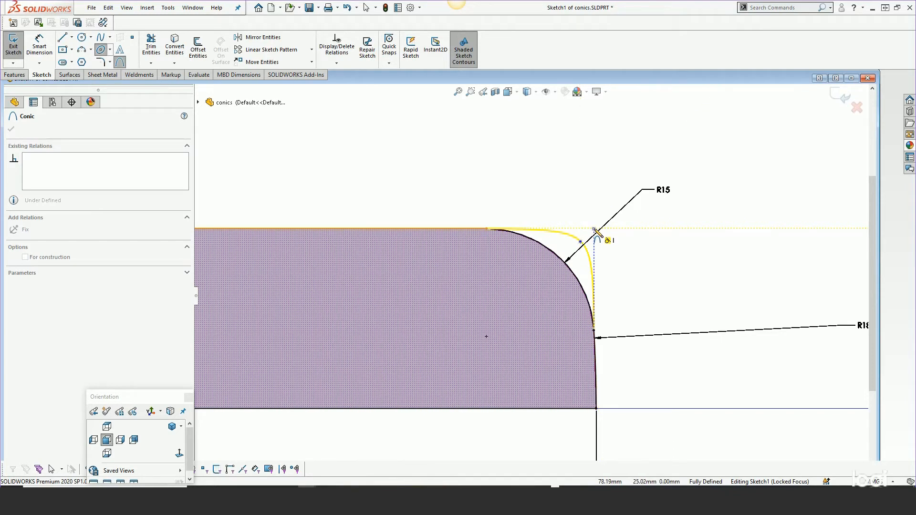
left_click(594, 230)
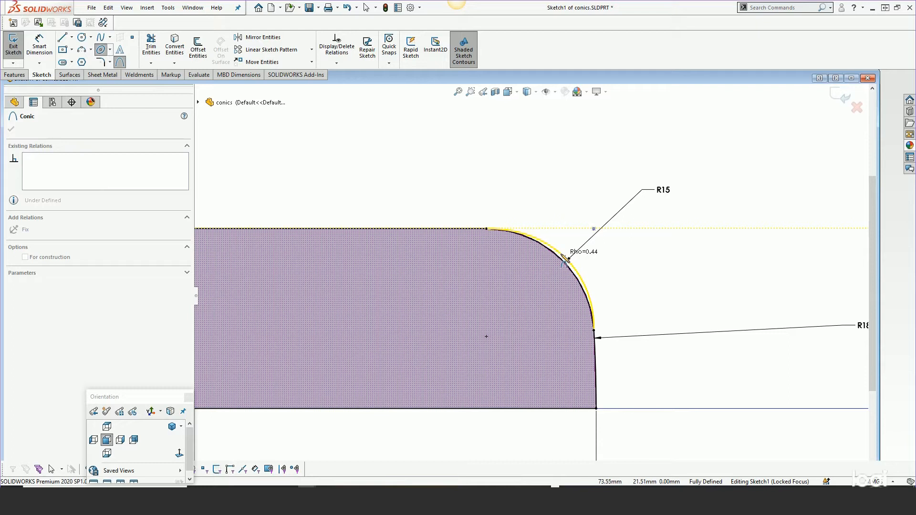
left_click(565, 258)
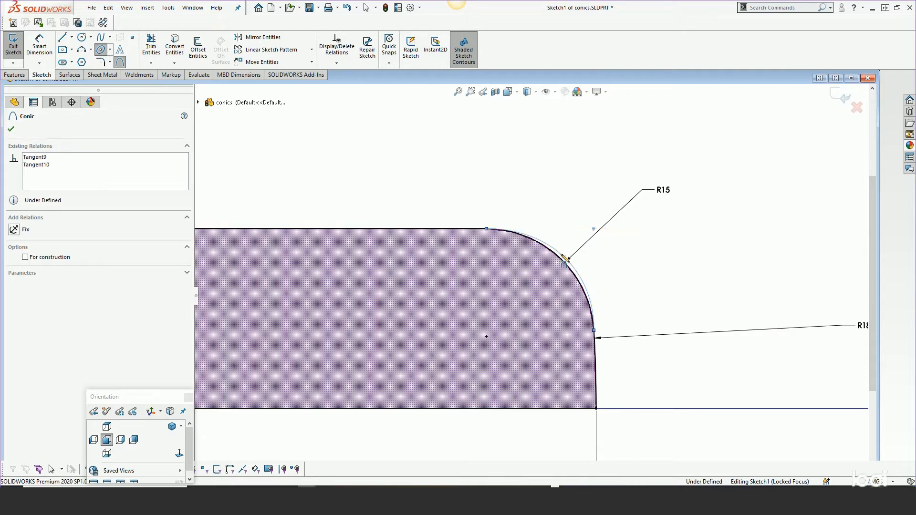
left_click(11, 129)
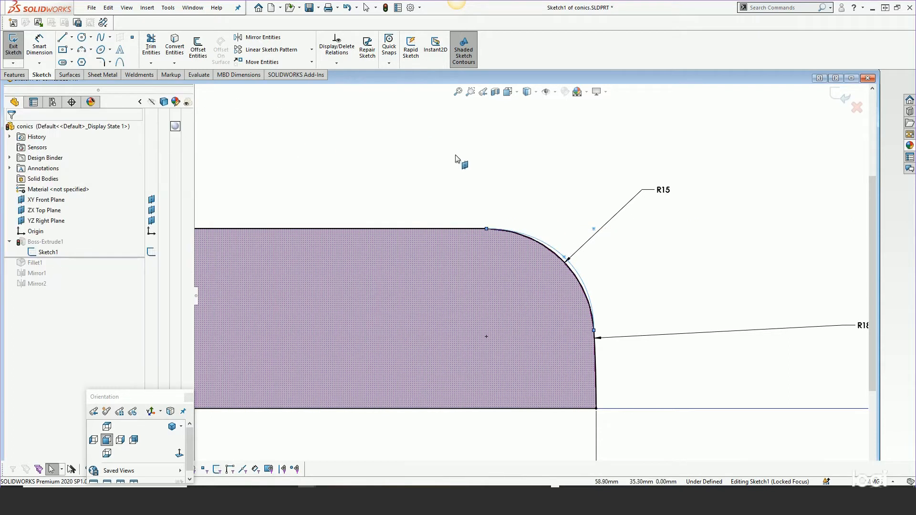
Step: Replace the R15 corner arc with the new conic using Replace Entity, deleting the arc and keeping Make contour on
scroll(567, 267, "down", 1)
scroll(566, 269, "down", 1)
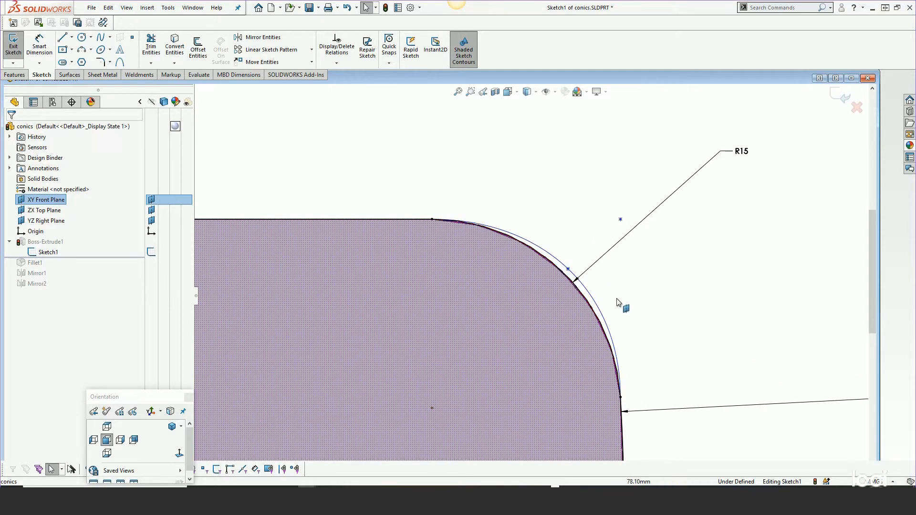
left_click(556, 270)
key("s")
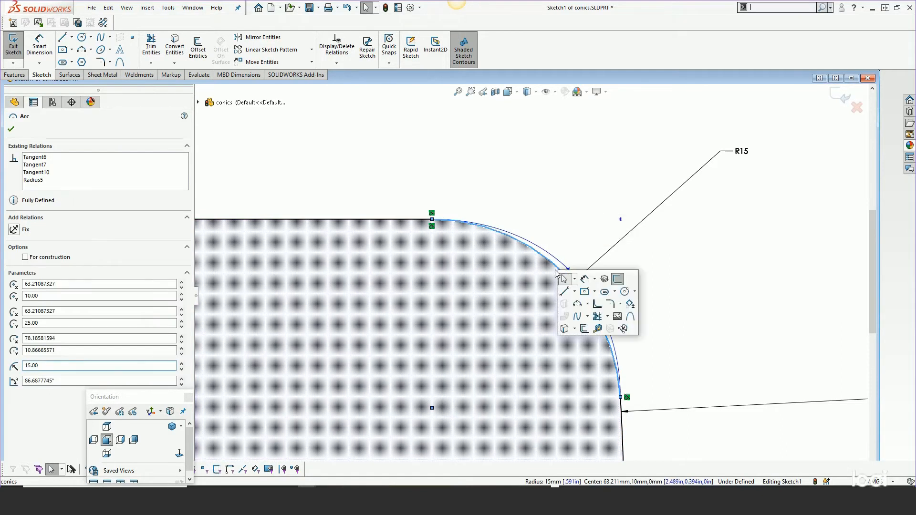
left_click(623, 328)
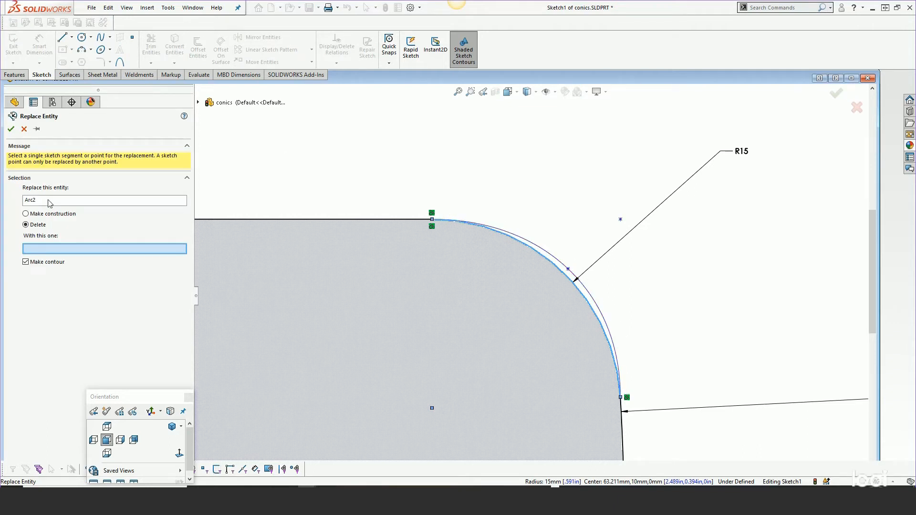
left_click(551, 261)
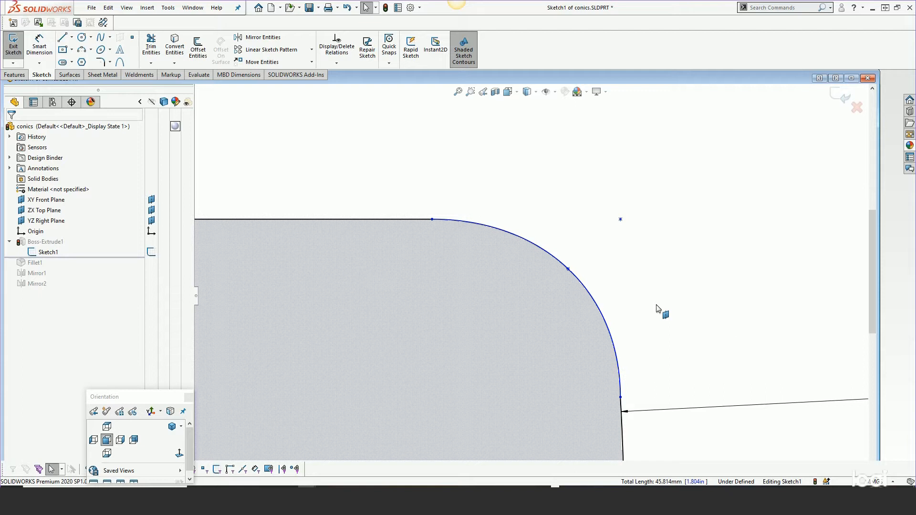
Step: Show the sketch relations and make the conic's apex point coincident with the horizontal top line
left_click(545, 92)
left_click(620, 220)
left_click(416, 221, "ctrl")
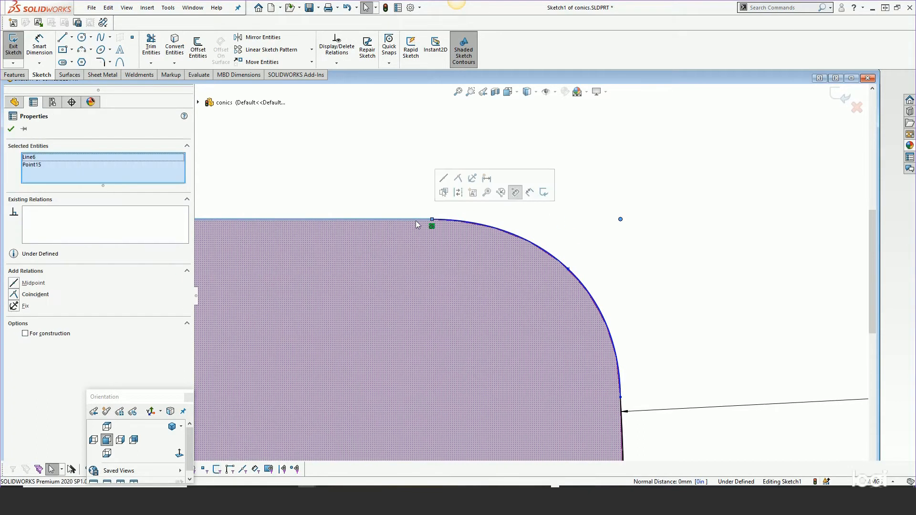
left_click(459, 180)
left_click(637, 212)
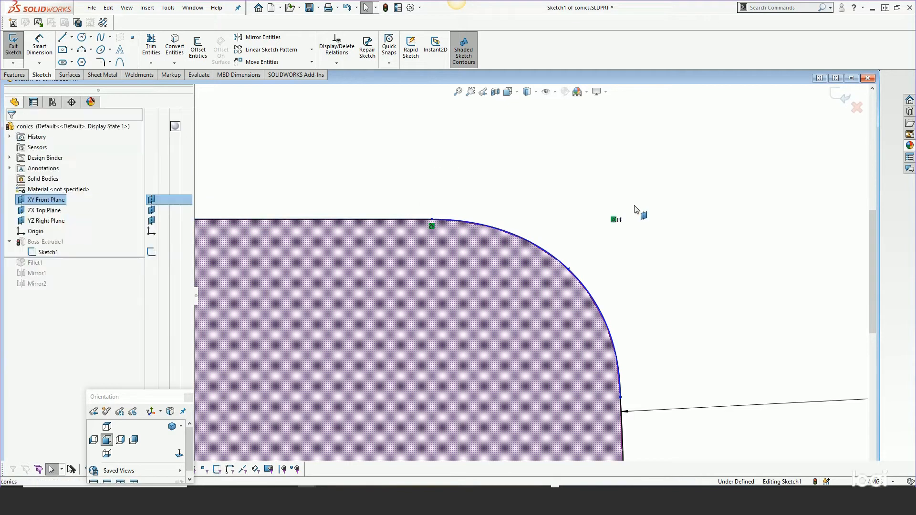
Step: Make the conic's apex point coincident with the R188.08 side arc as well
left_click(620, 220)
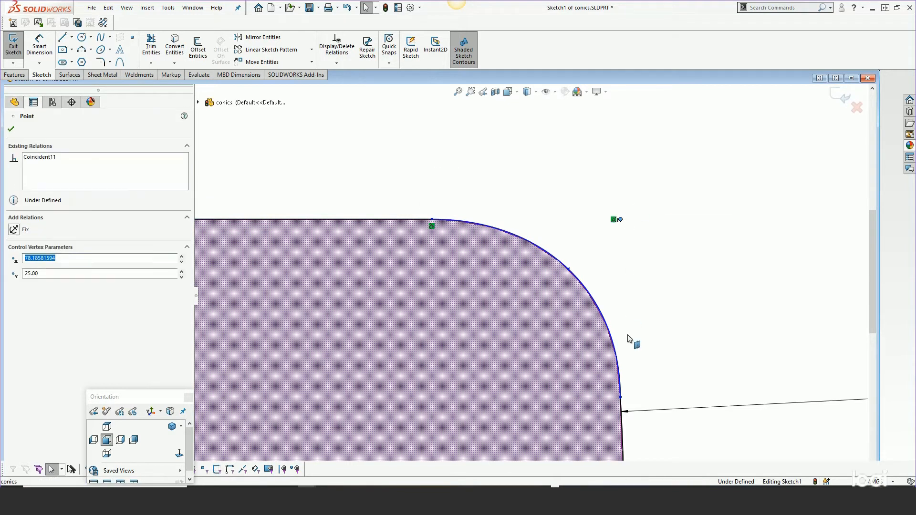
left_click(622, 406, "ctrl")
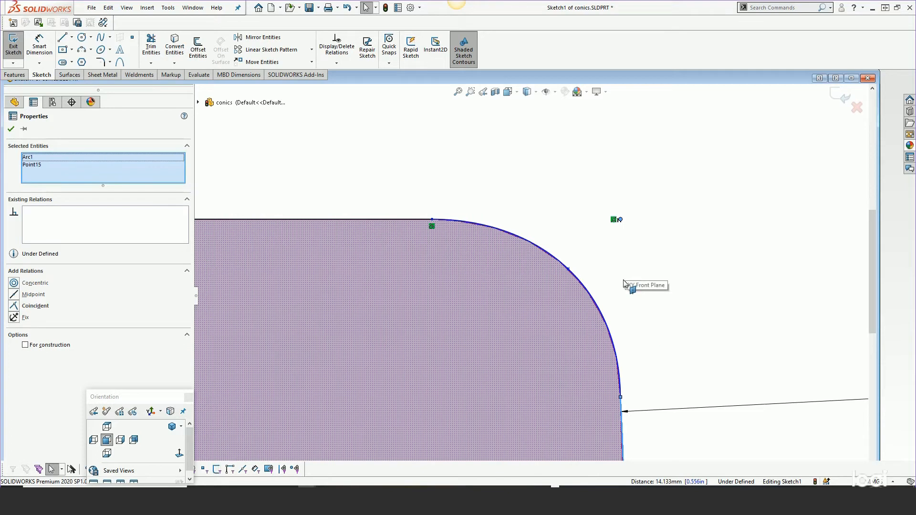
left_click(34, 305)
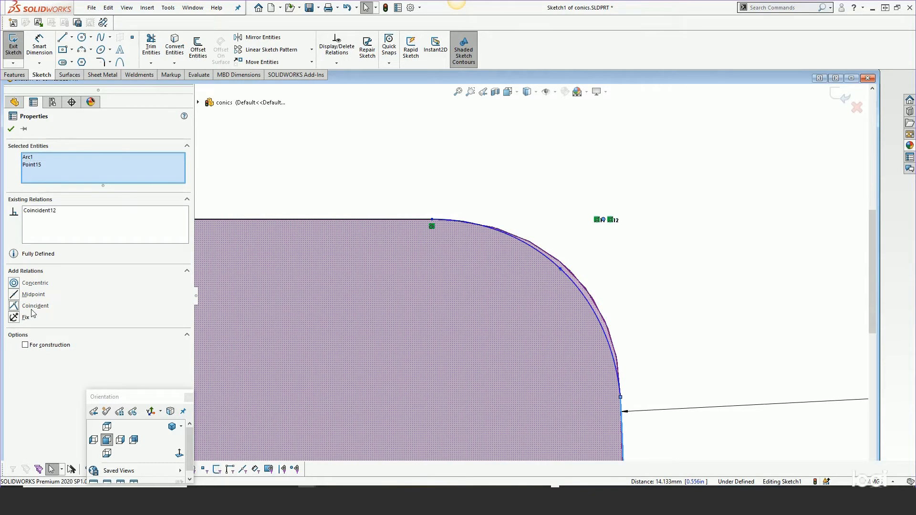
left_click(463, 272)
left_click(537, 188)
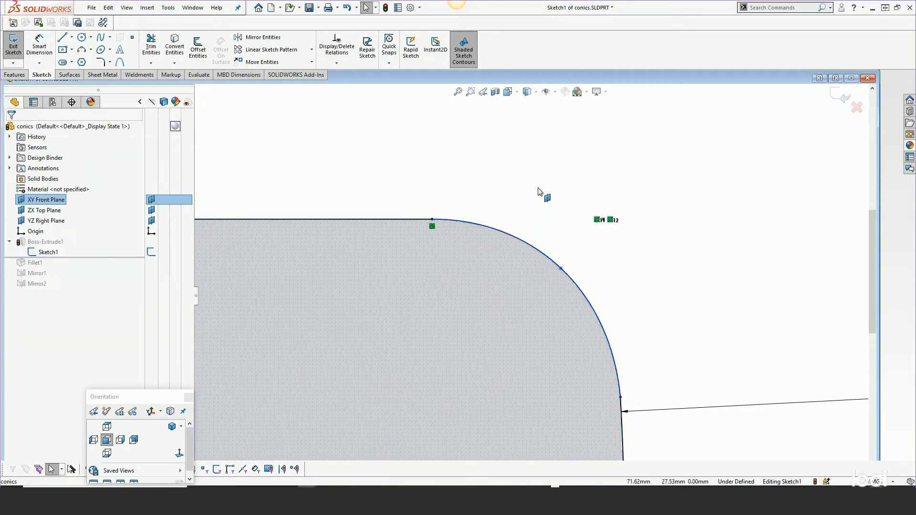
Step: Try reshaping the corner by moving the conic's shoulder point down and inward, and undo the move
right_click(539, 188)
left_click(633, 174)
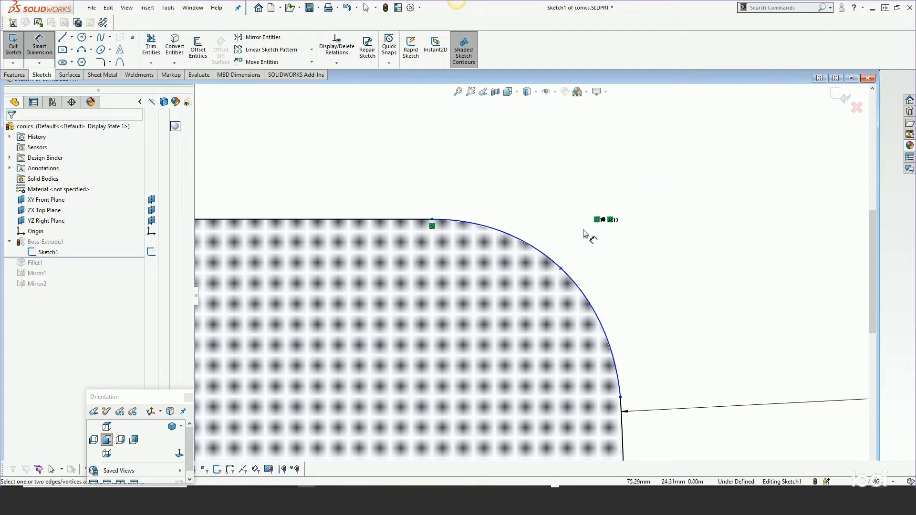
right_click(582, 245)
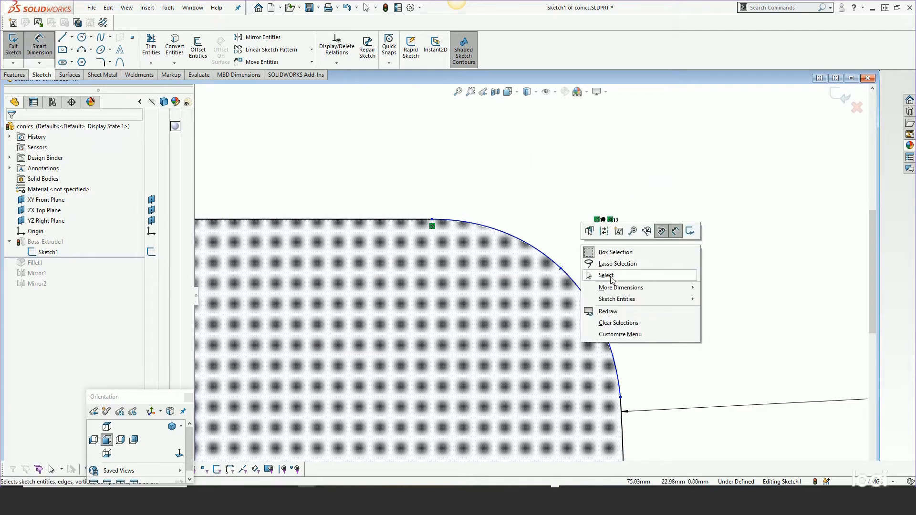
left_click(603, 275)
mouse_move(562, 270)
left_mouse_down()
mouse_move(585, 259)
mouse_move(557, 283)
left_mouse_up()
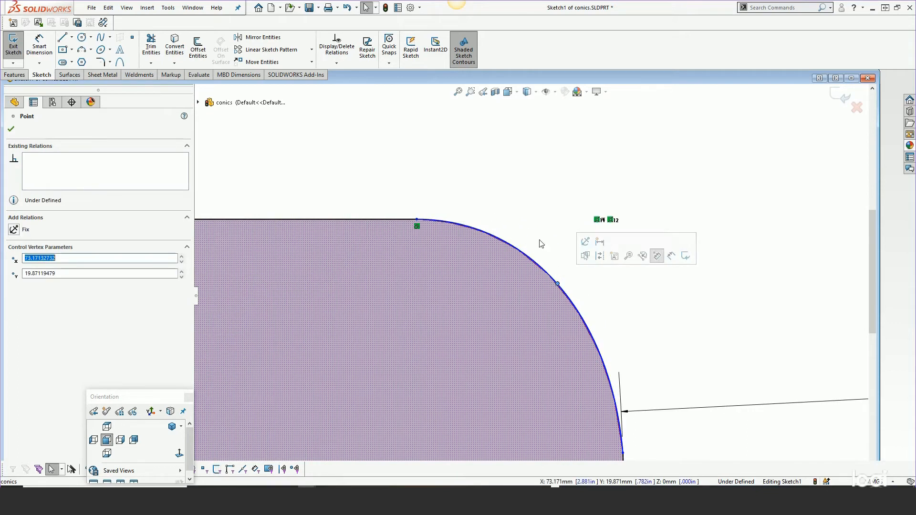
left_click(110, 8)
left_click(116, 22)
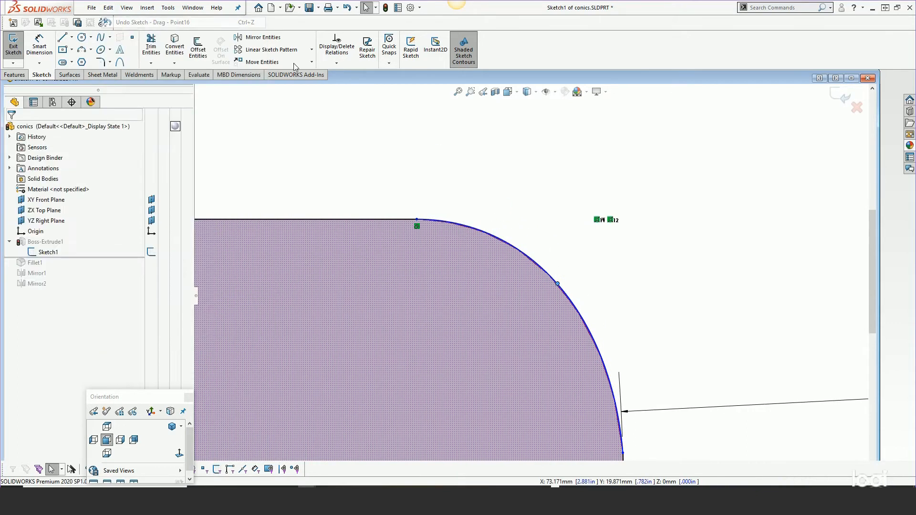
Step: Dimension the horizontal distance between the conic's two endpoints above the corner
scroll(516, 212, "up", 2)
right_click(519, 201)
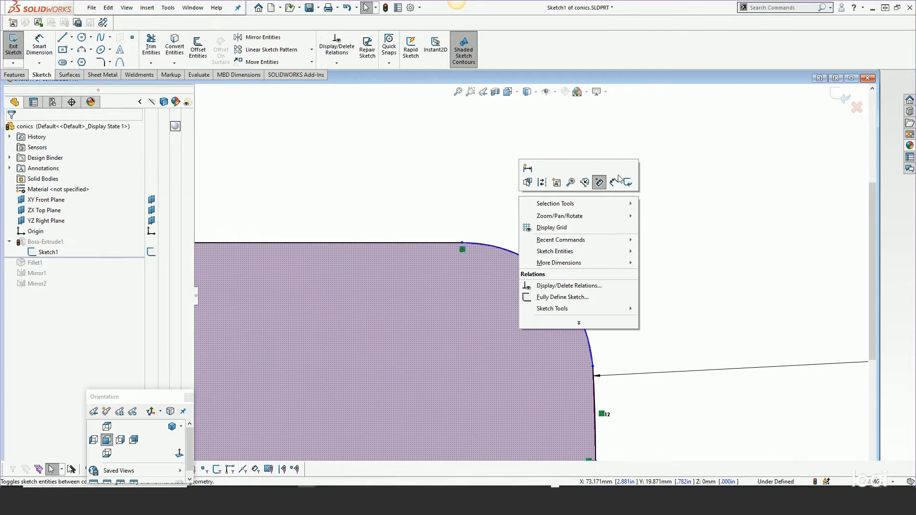
left_click(617, 178)
left_click(463, 245)
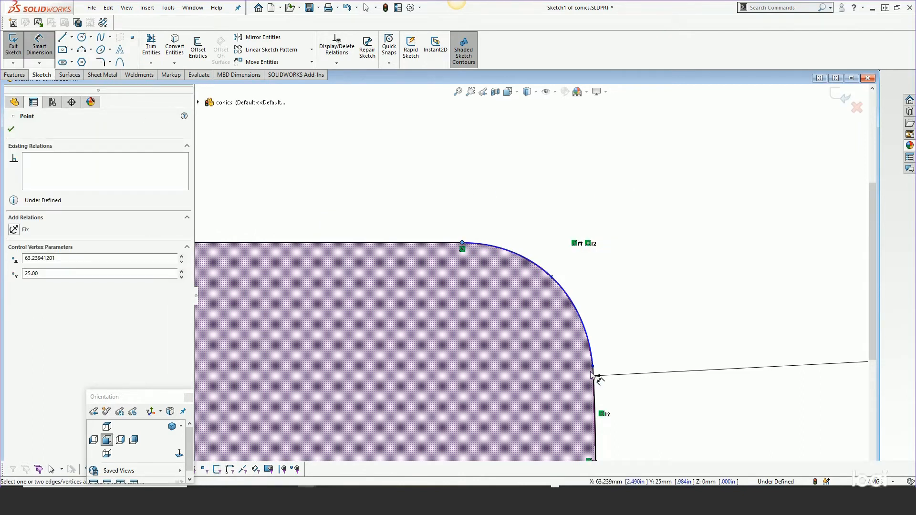
left_click(592, 365)
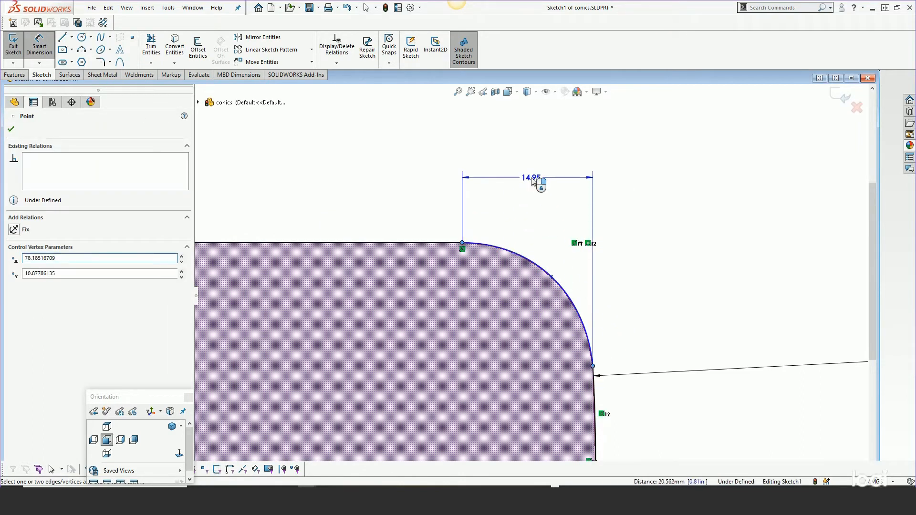
left_click(535, 183)
left_click(485, 164)
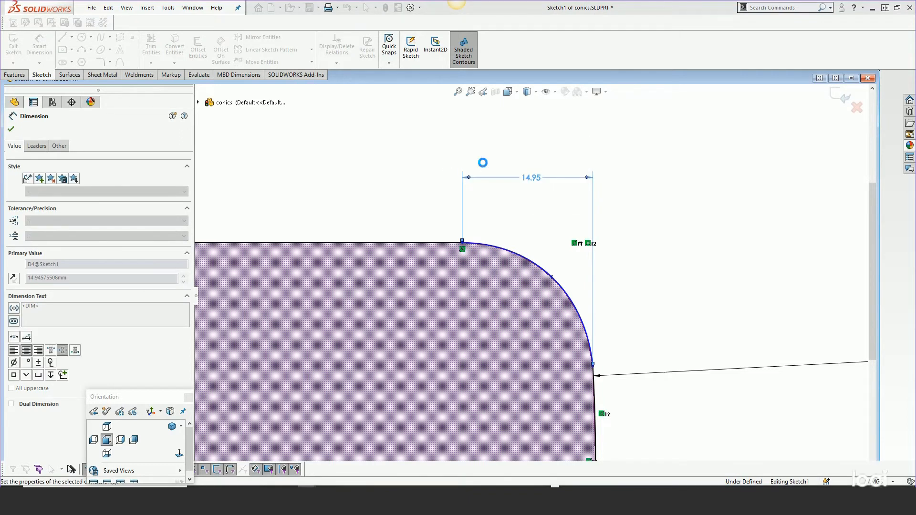
Step: Dimension the vertical distance between the conic's endpoints and set it equal to the horizontal dimension with the equation ="D4@Sketch1"
left_click(462, 243)
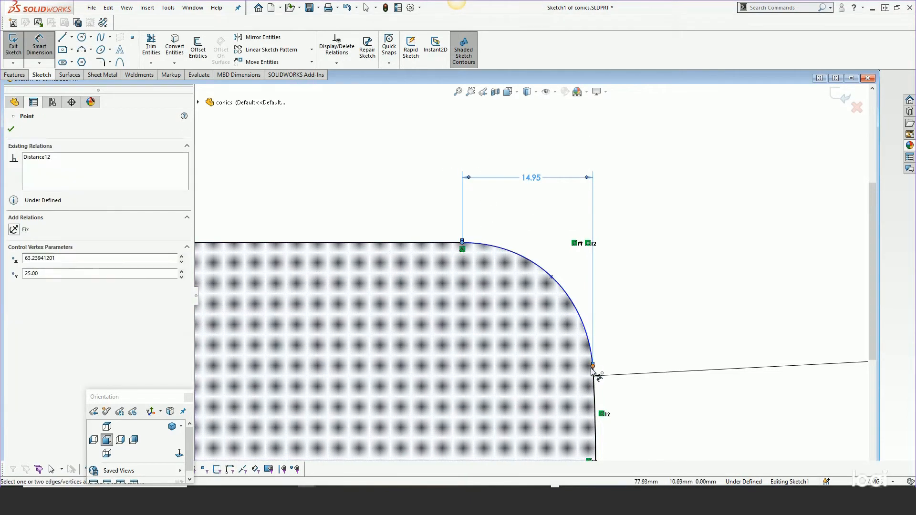
left_click(593, 365)
left_click(651, 312)
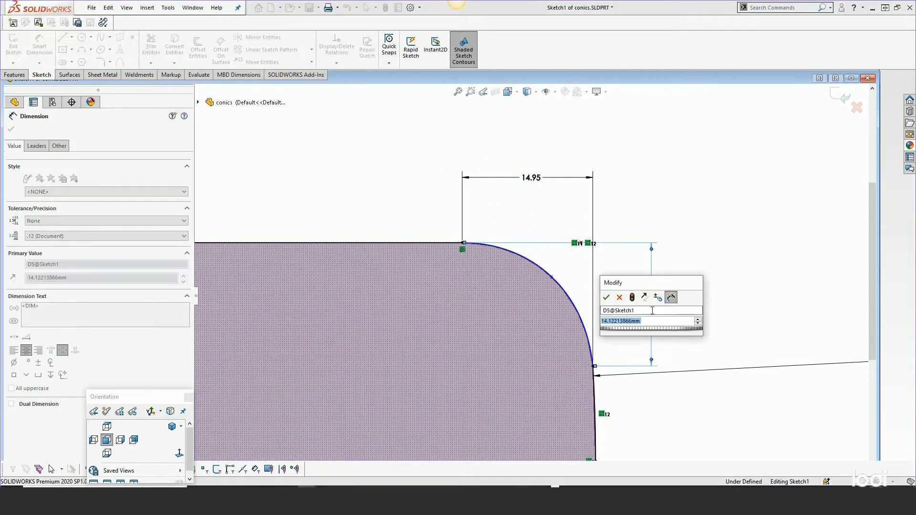
type("=")
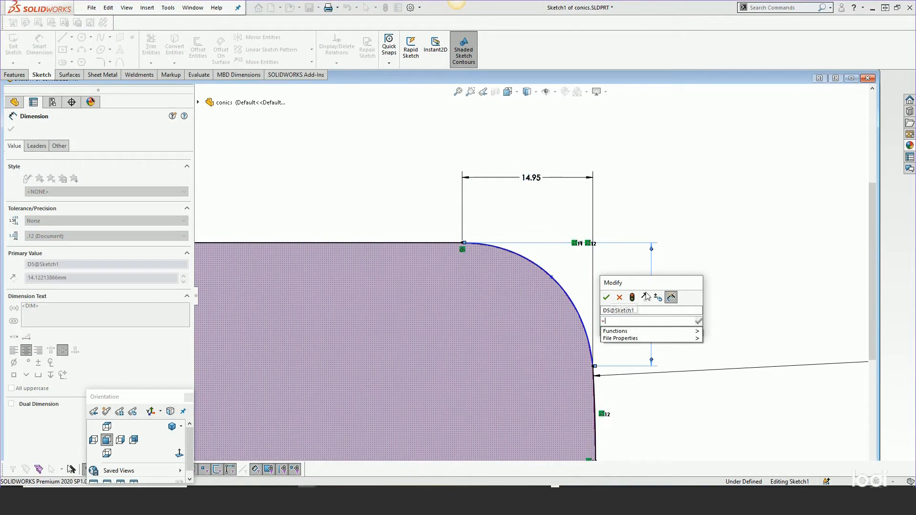
left_click(531, 178)
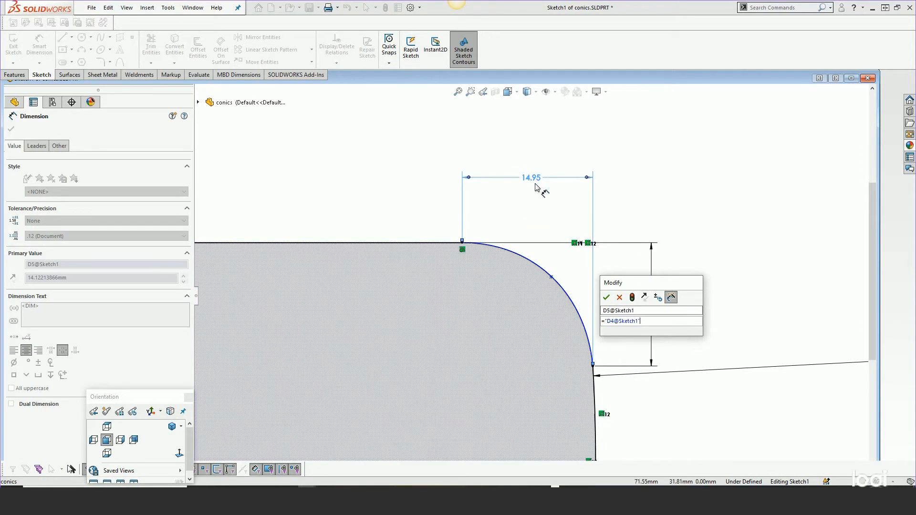
left_click(606, 298)
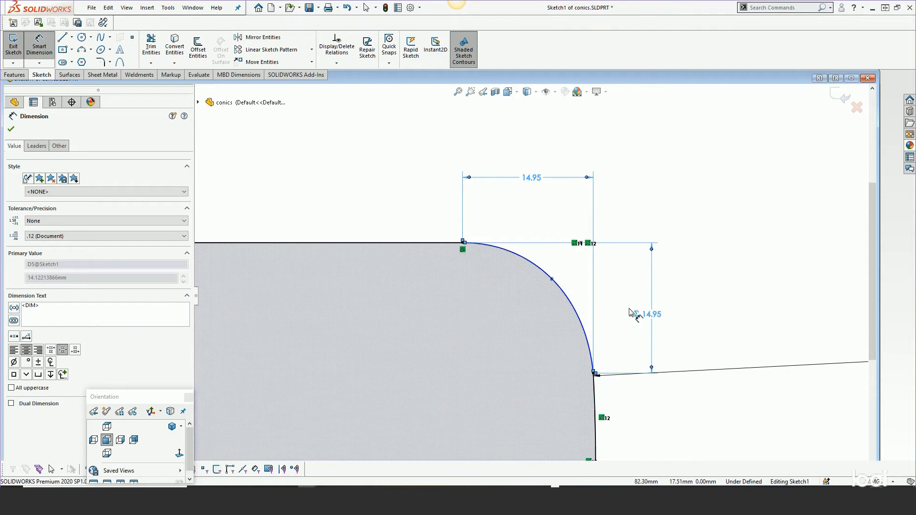
right_click(618, 277)
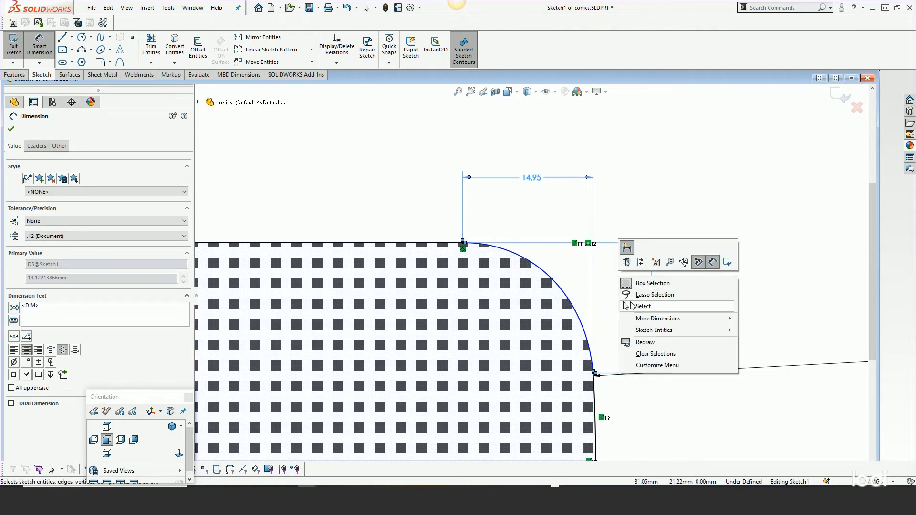
left_click(632, 306)
Step: Move the conic's shoulder point slightly, to about X 73.47 mm and Y 20.86 mm
scroll(612, 285, "down", 4)
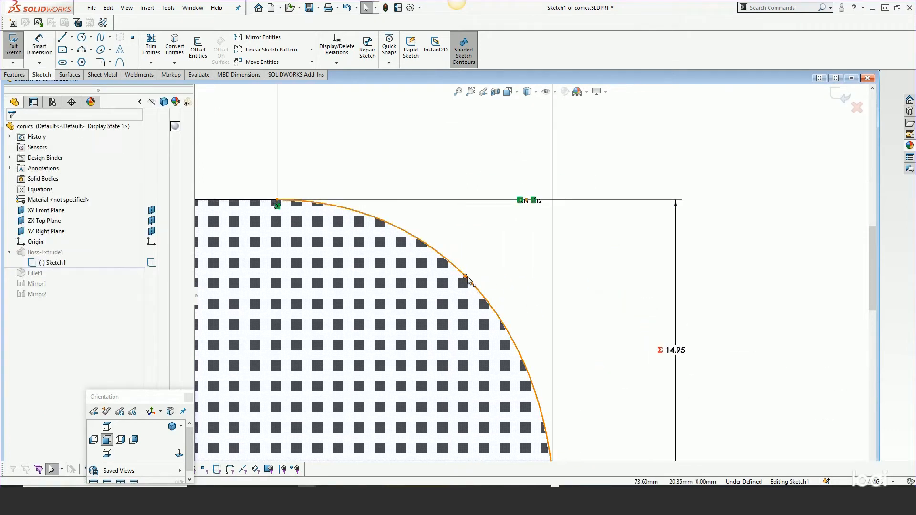
mouse_move(465, 277)
left_mouse_down()
mouse_move(481, 265)
mouse_move(465, 279)
left_mouse_up()
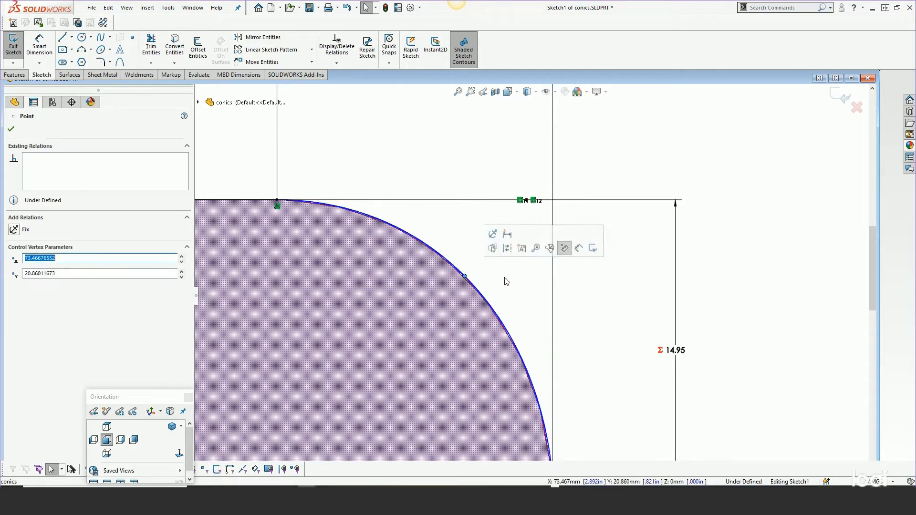
scroll(527, 296, "up", 2)
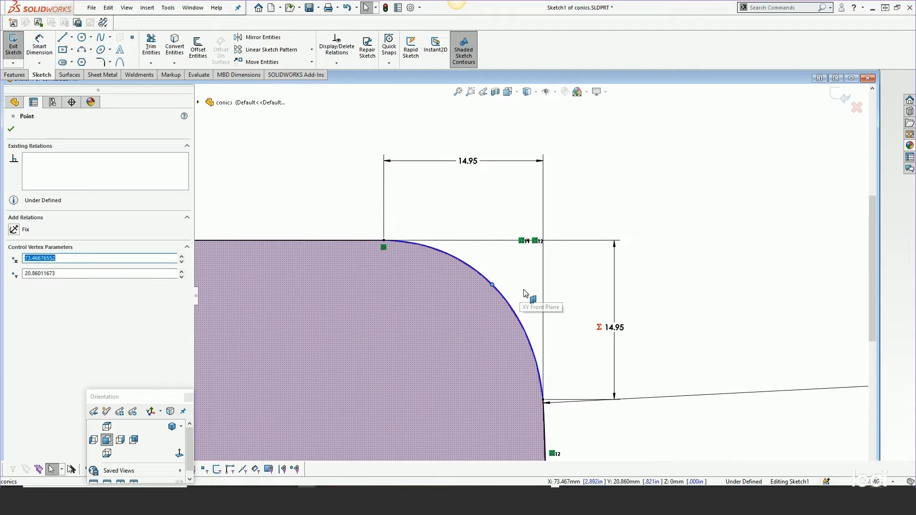
Step: Sketch a circle of about 16.3 mm radius, centred directly below the conic's upper endpoint and passing through it
left_click(81, 36)
left_click(429, 377)
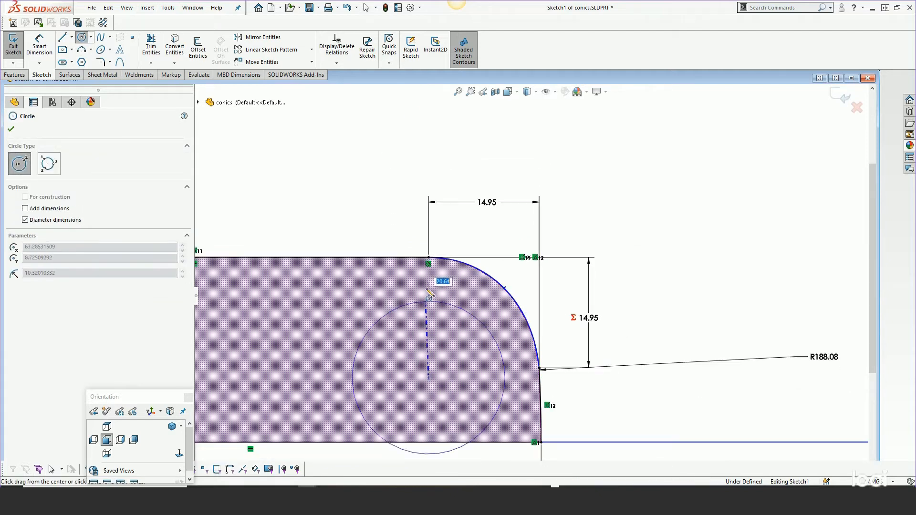
left_click(428, 258)
right_click(441, 261)
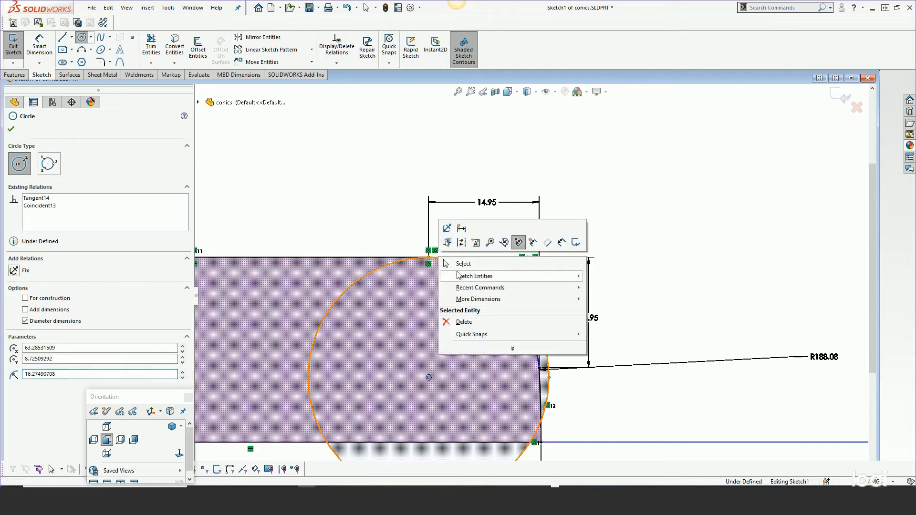
left_click(463, 265)
Step: Make the conic's lower endpoint on the side edge coincident with the circle
left_click(539, 368)
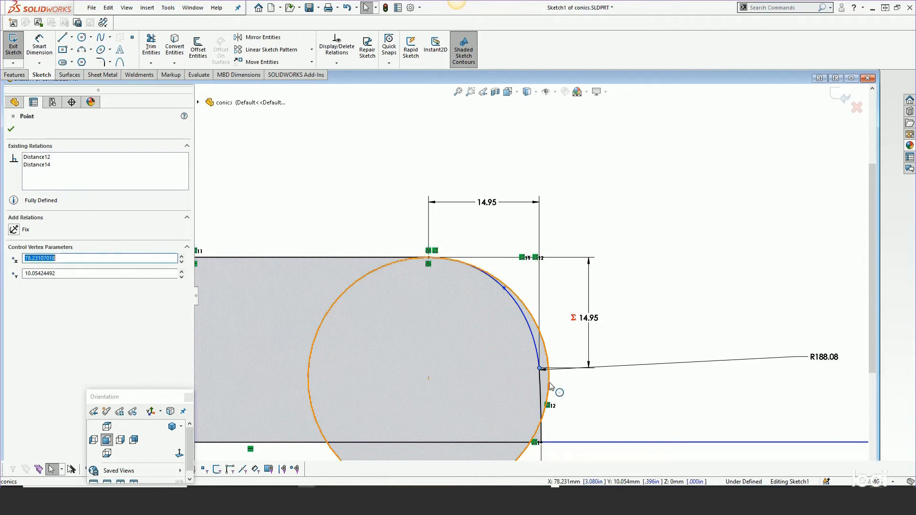
left_click(549, 383, "ctrl")
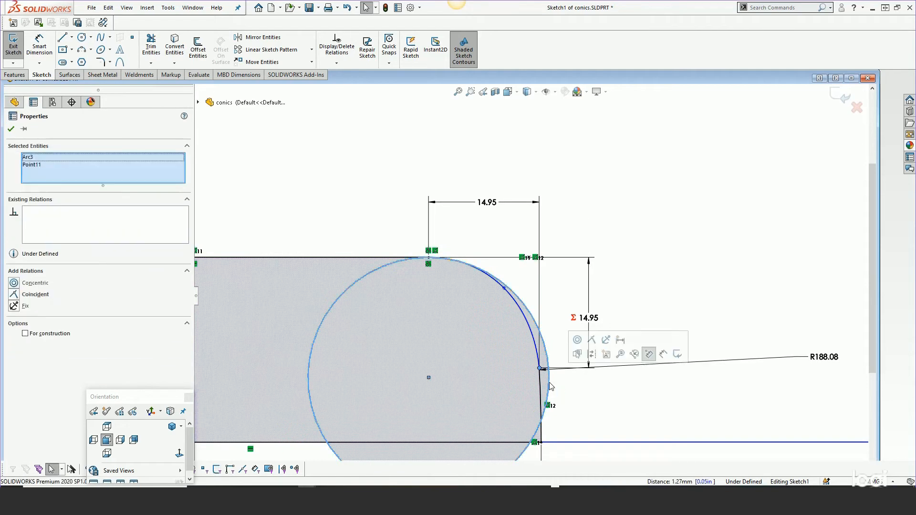
left_click(591, 339)
left_click(641, 275)
Step: Add a diameter dimension to the circle as a driven dimension
right_click(641, 275)
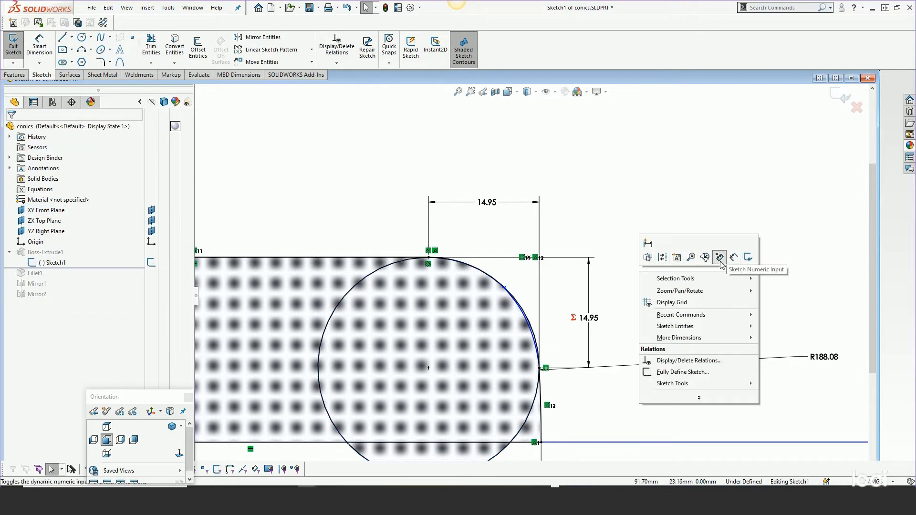
left_click(745, 258)
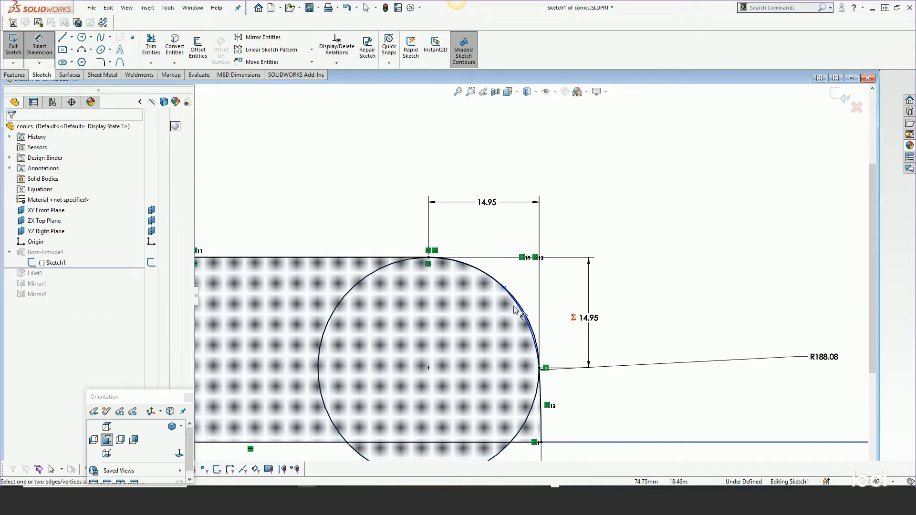
left_click(531, 325)
left_click(608, 236)
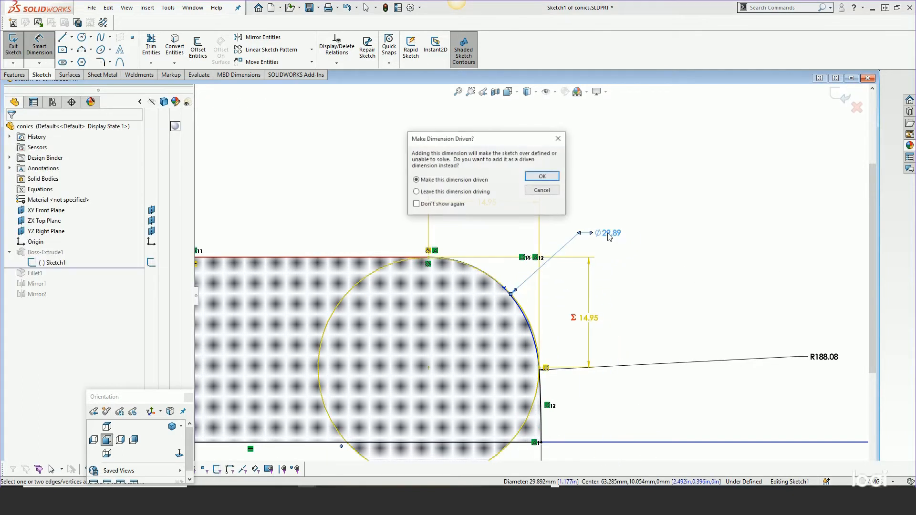
left_click(548, 179)
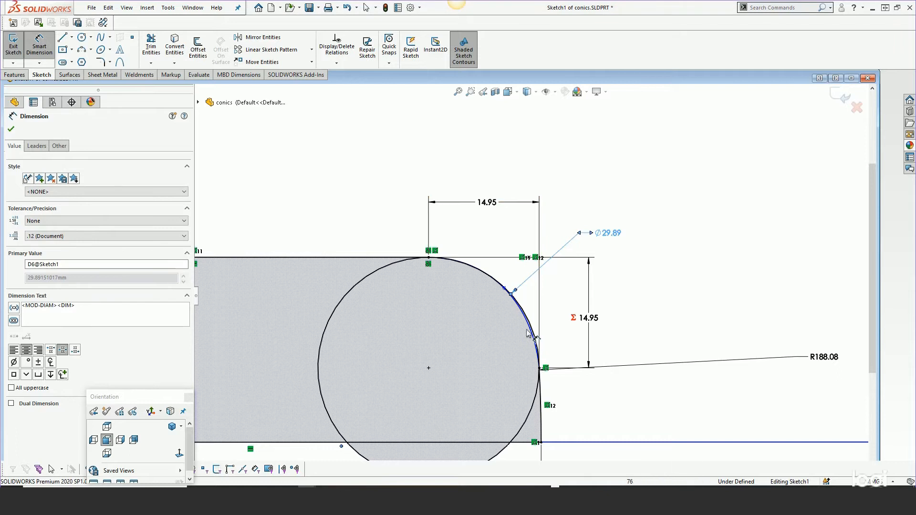
Step: Convert the sketched circle beneath the conic to construction geometry
right_click(637, 281)
left_click(660, 314)
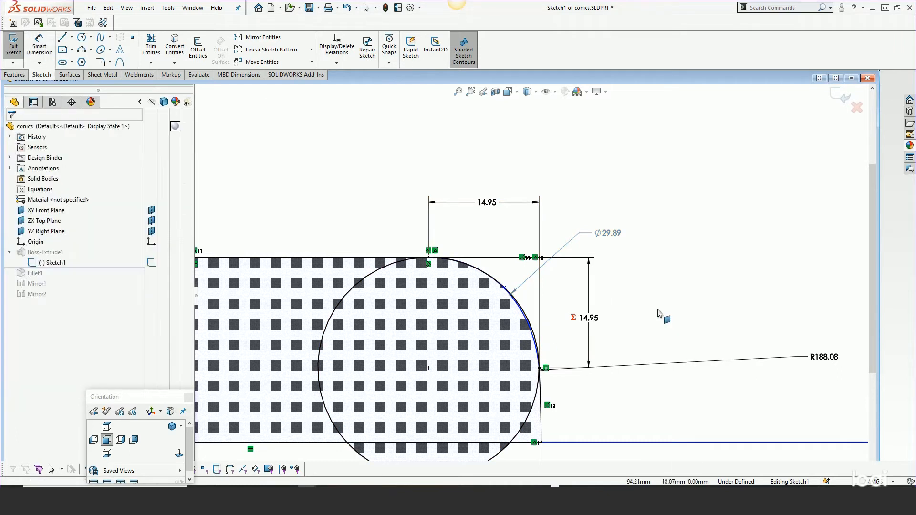
left_click(543, 404)
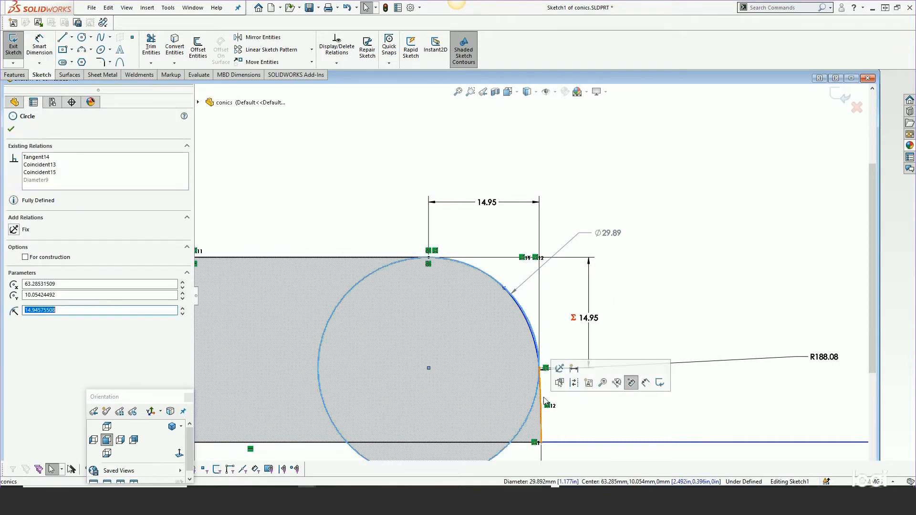
left_click(574, 383)
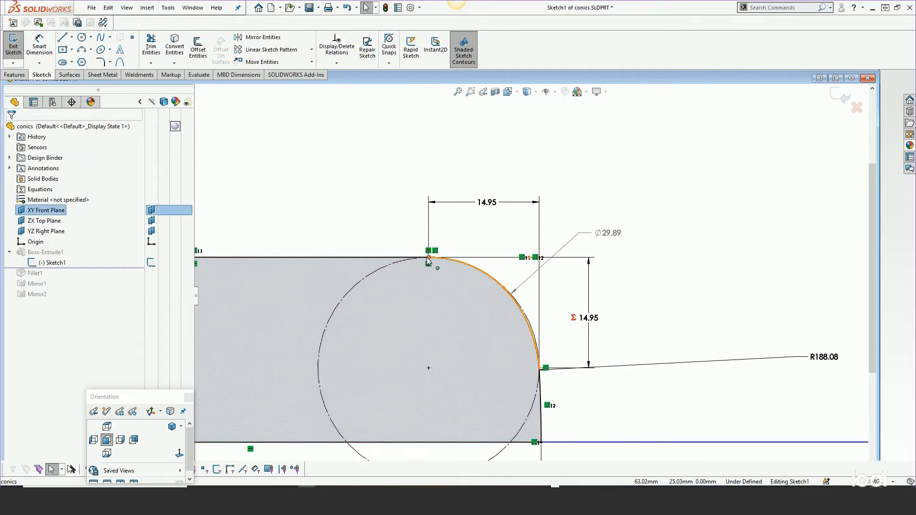
left_click(488, 266)
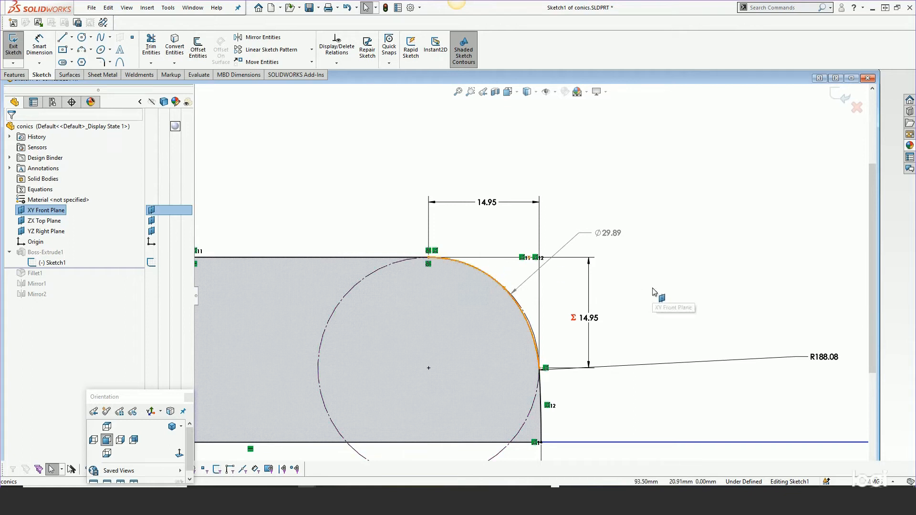
Step: Make the conic's shoulder point coincident with the construction circle
scroll(540, 312, "down", 2)
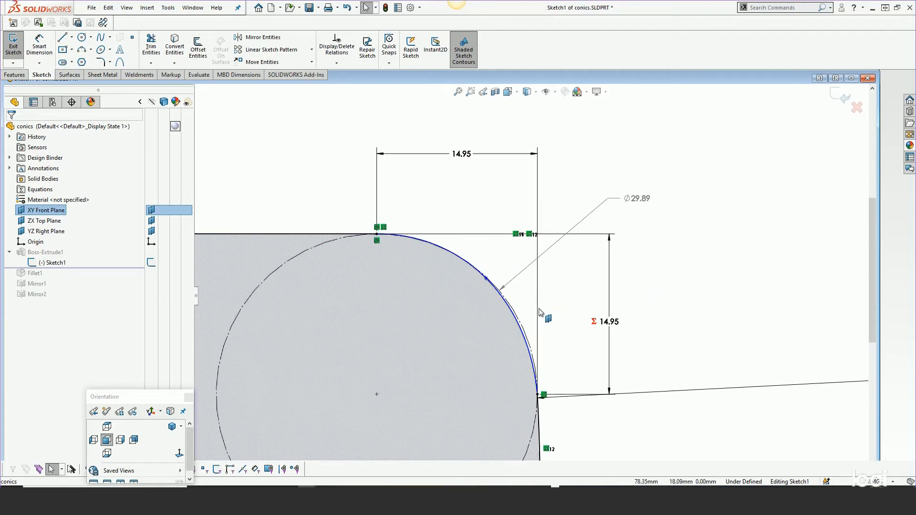
scroll(537, 310, "down", 1)
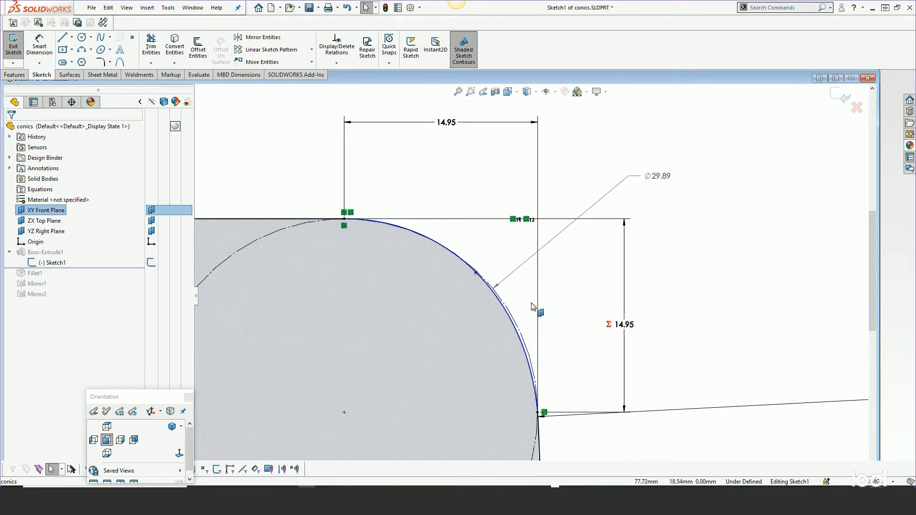
left_click(483, 281)
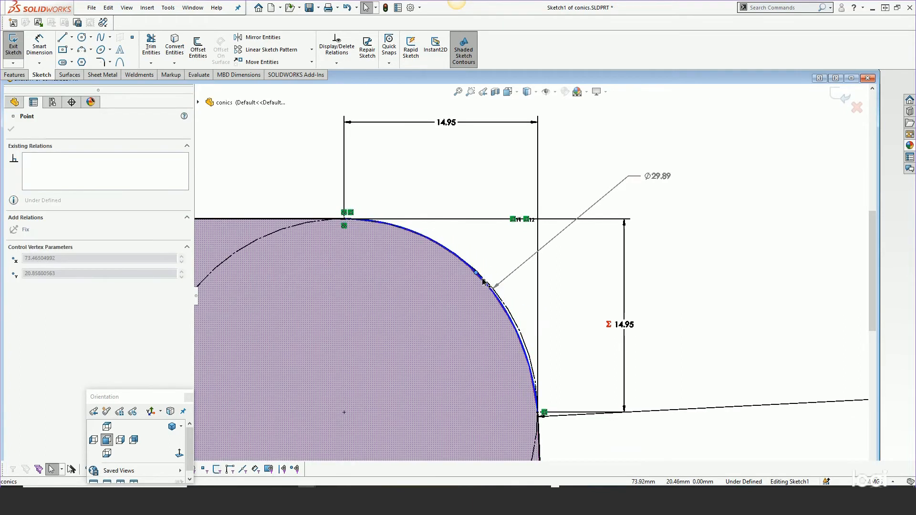
left_click(476, 268, "ctrl")
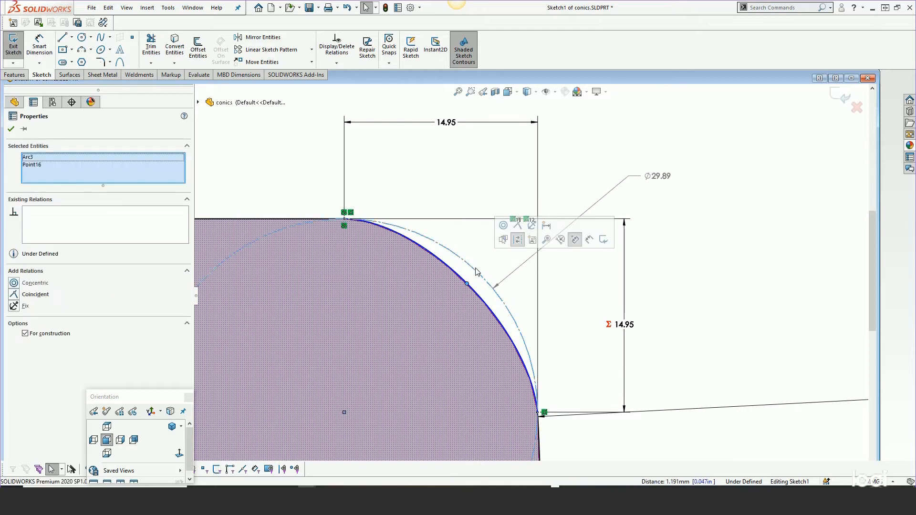
left_click(518, 226)
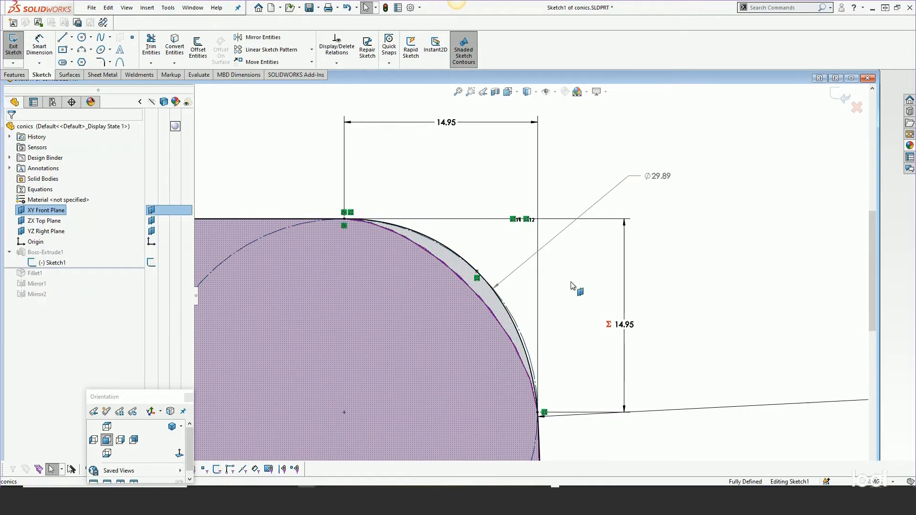
Step: Delete the circle's diameter dimension and the construction circle itself
scroll(573, 318, "up", 1)
scroll(572, 319, "up", 1)
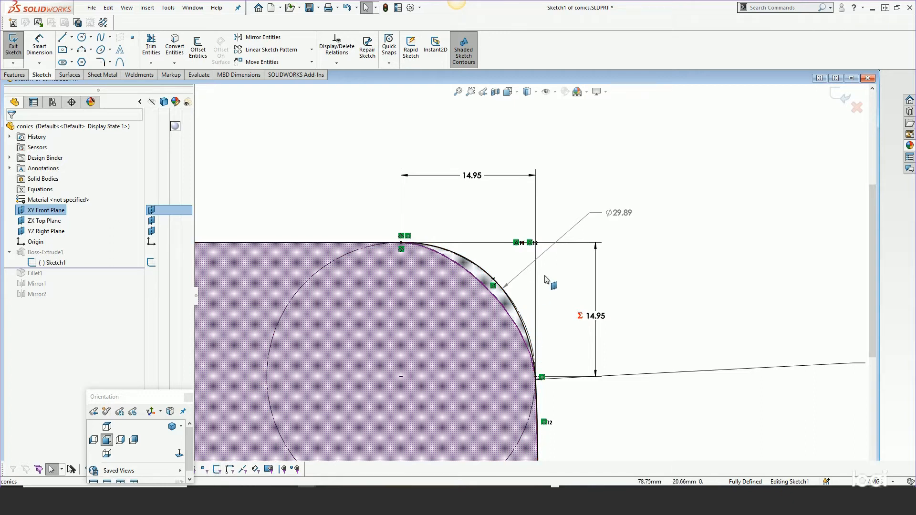
left_click(615, 213)
key("Delete")
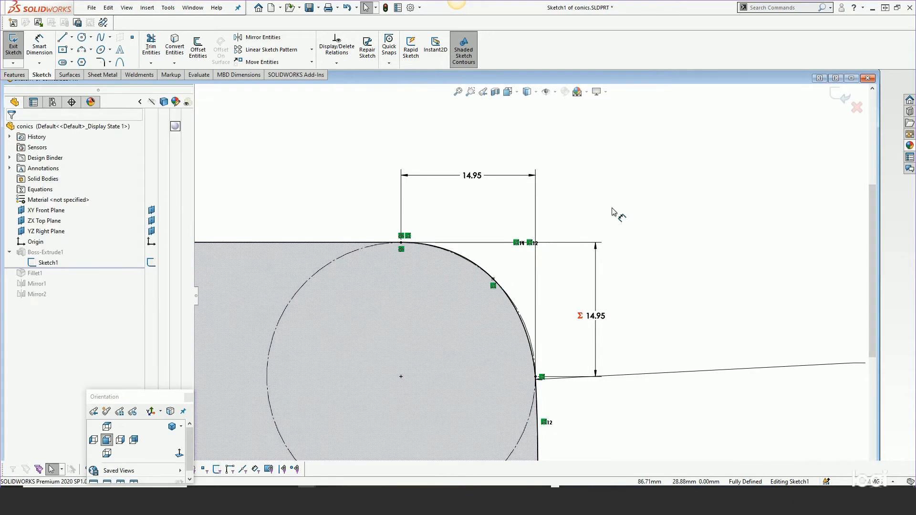
scroll(529, 327, "down", 2)
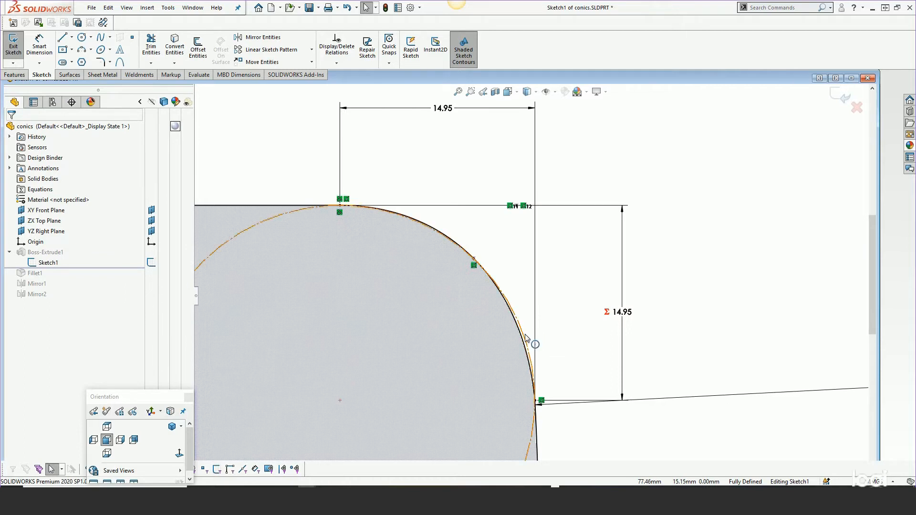
left_click(528, 336)
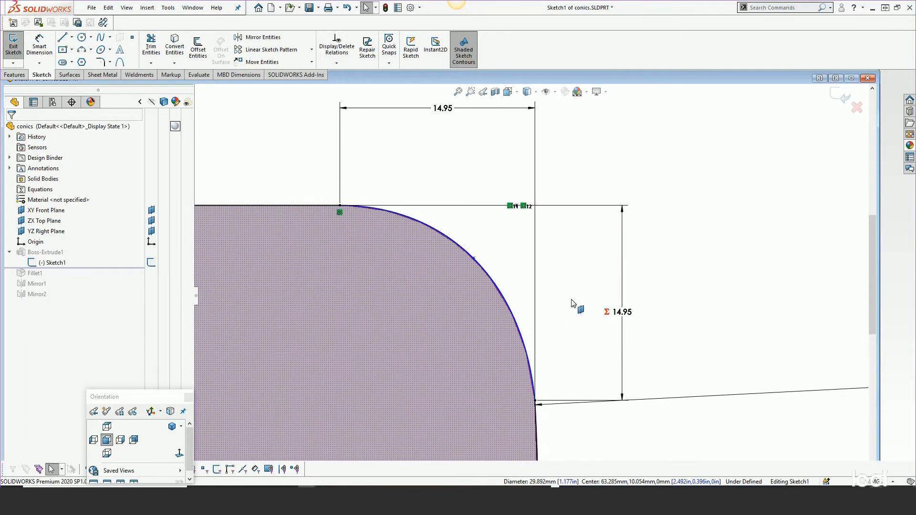
Step: Add a rho dimension to the conic and set it to 0.475
right_click(569, 260)
left_click(646, 243)
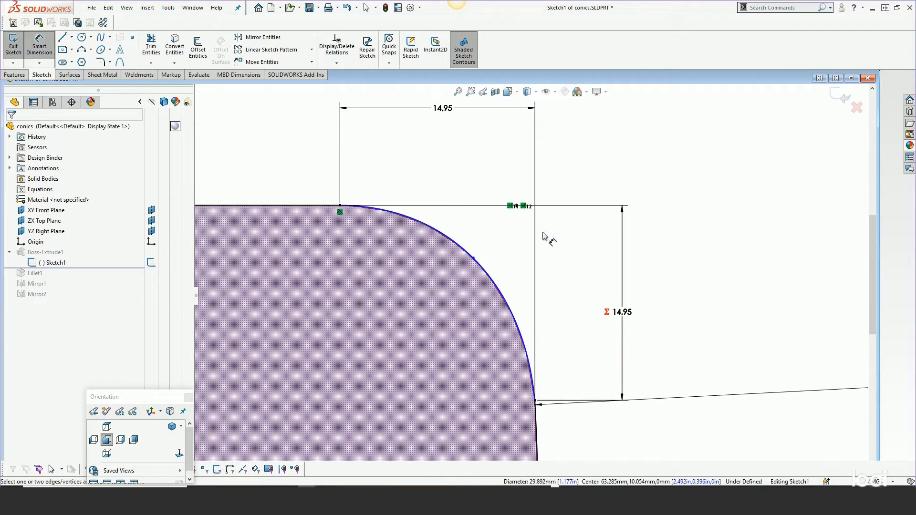
left_click(494, 279)
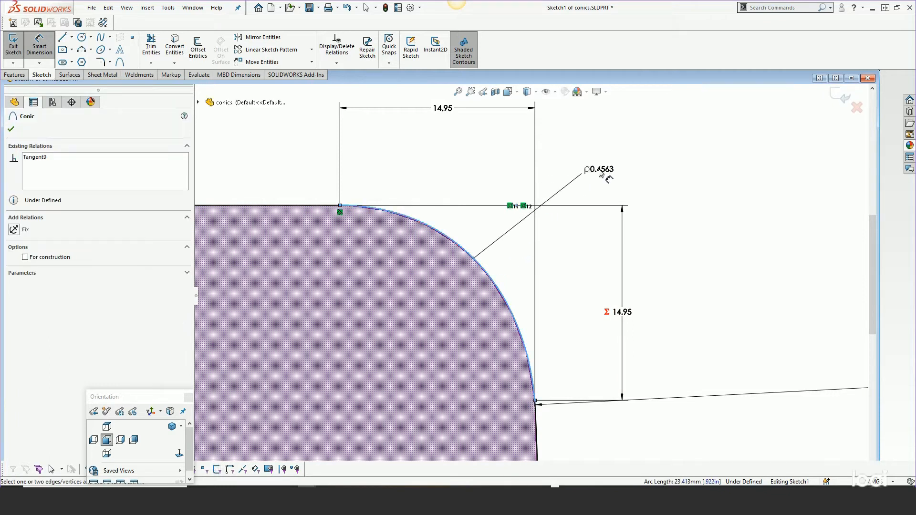
left_click(596, 174)
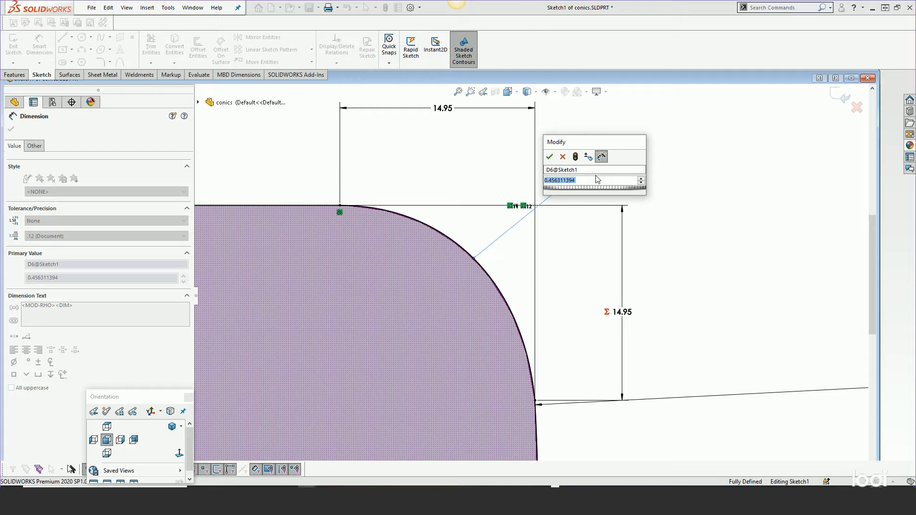
type(".475")
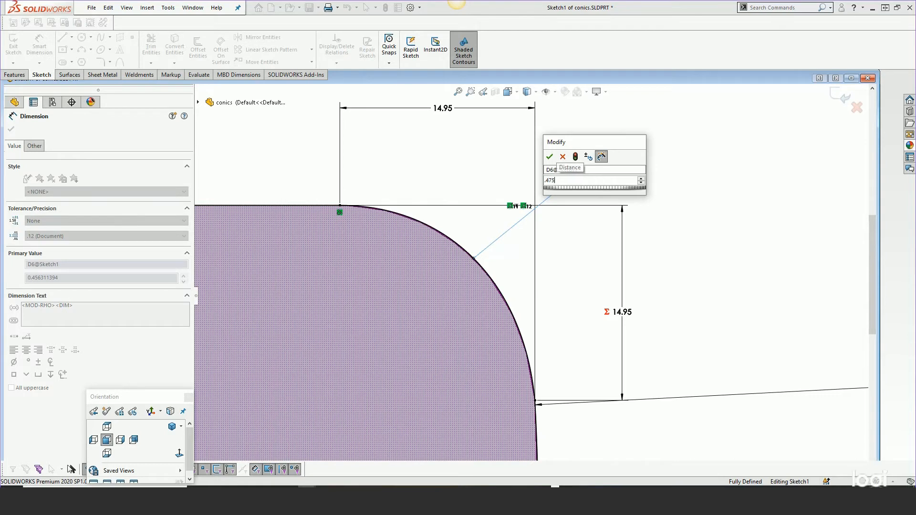
key("Return")
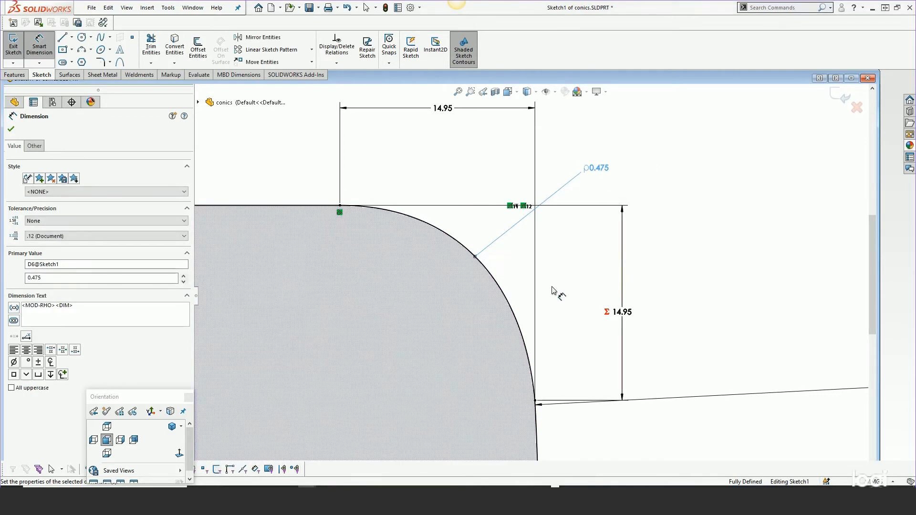
Step: Sketch a two-point spline from the conic's upper endpoint to its lower endpoint on the side edge
scroll(552, 293, "up", 2)
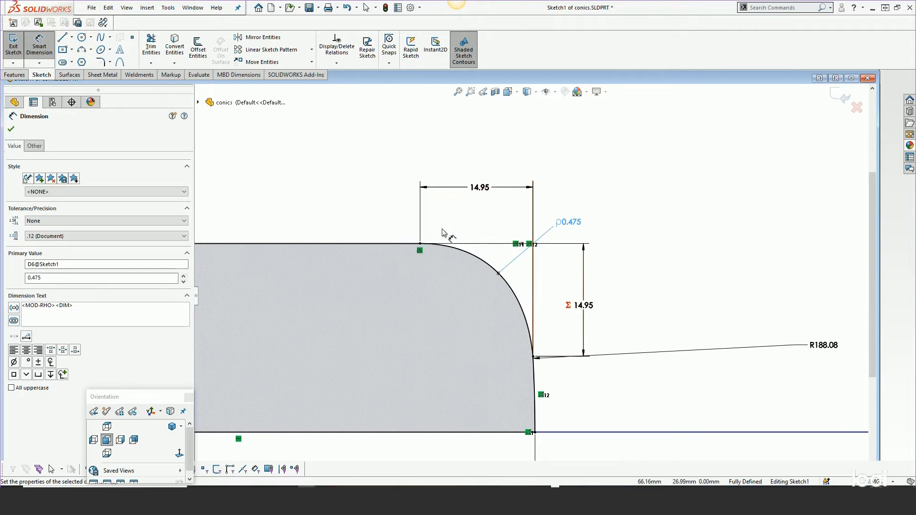
scroll(535, 301, "down", 4)
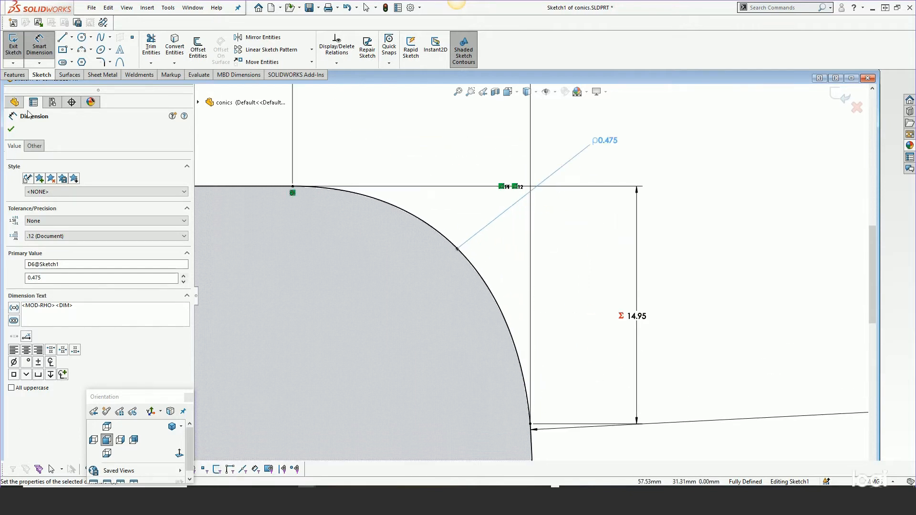
left_click(352, 134)
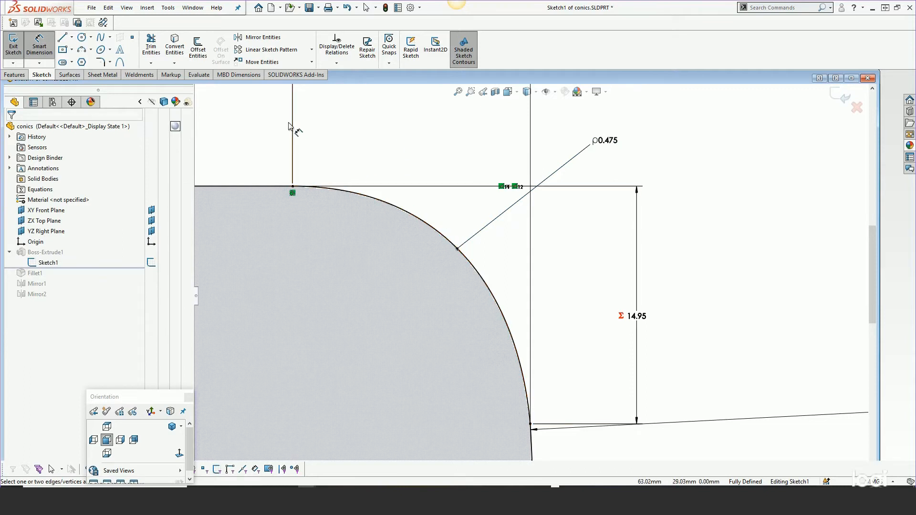
left_click(101, 38)
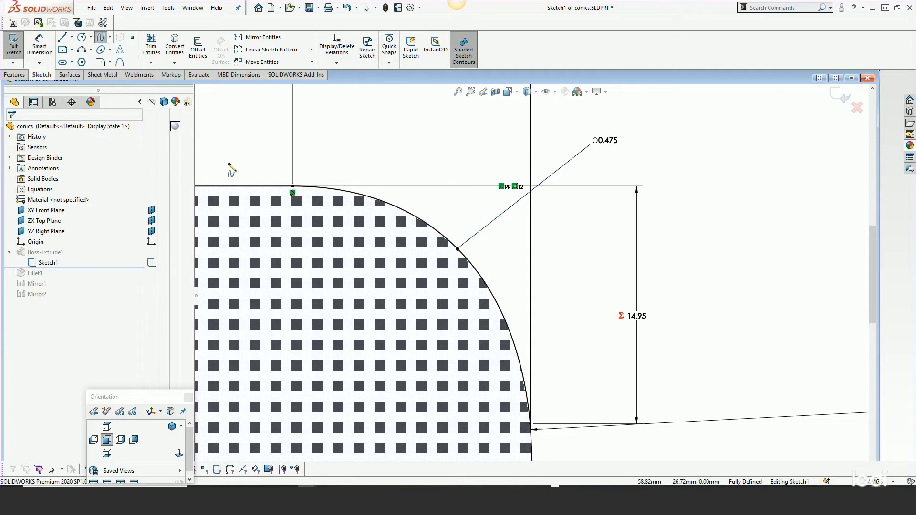
left_click(293, 186)
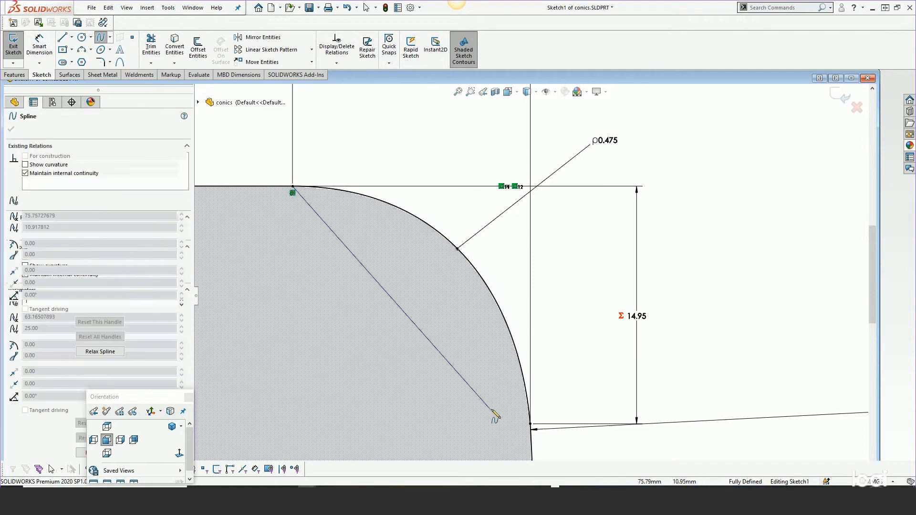
left_click(531, 425)
right_click(521, 362)
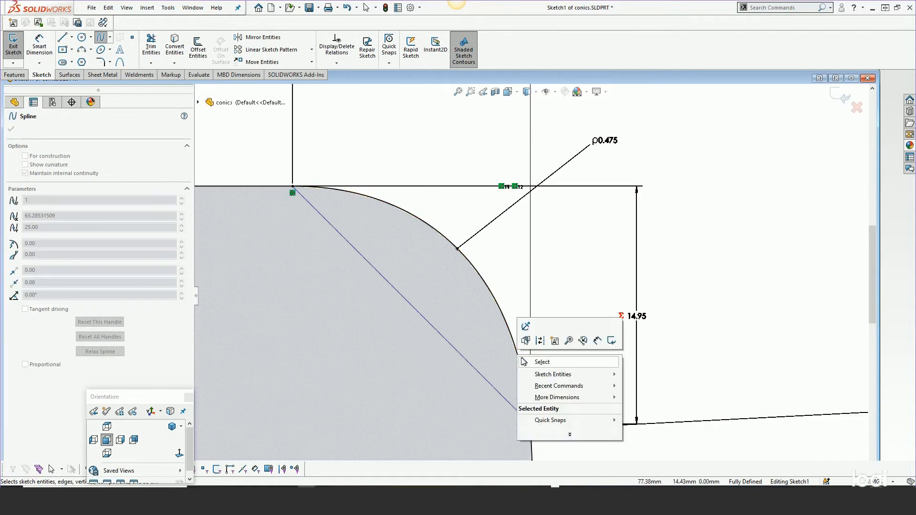
left_click(539, 361)
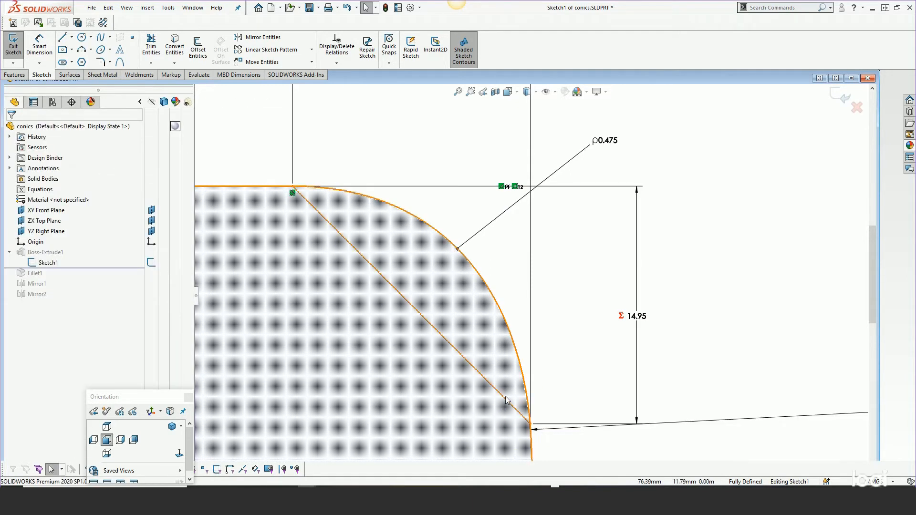
Step: Make the spline tangent to the curved side edge at its lower end and to the horizontal line at its upper end
left_click(533, 451)
left_click(530, 416, "ctrl")
left_click(563, 409)
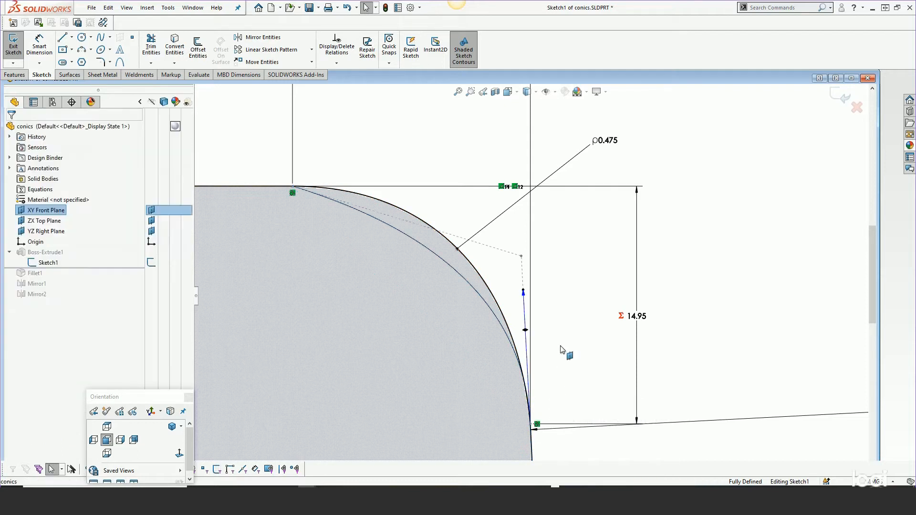
left_click(356, 214)
left_click(286, 186)
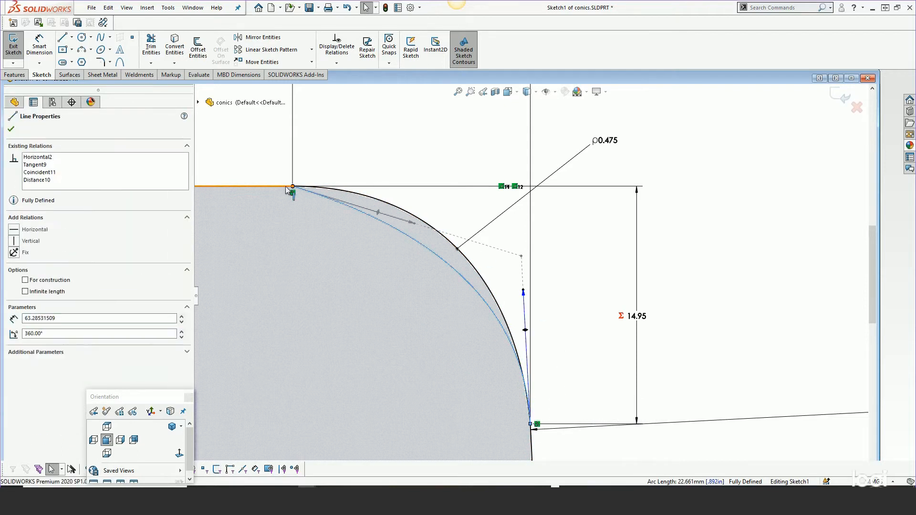
left_click(338, 144)
left_click(470, 142)
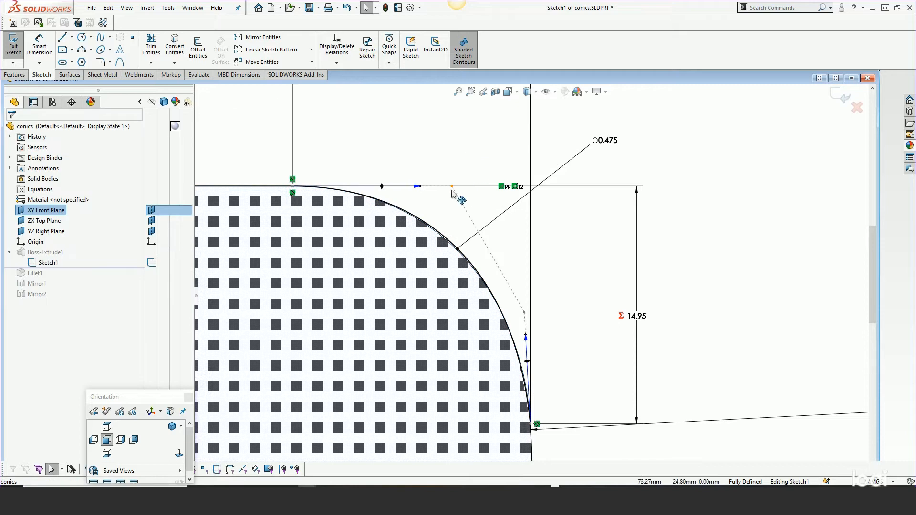
Step: Move the spline's control polygon points slightly outward to adjust its curve, and delete the spline
mouse_move(451, 190)
left_mouse_down()
mouse_move(472, 196)
mouse_move(464, 188)
left_mouse_up()
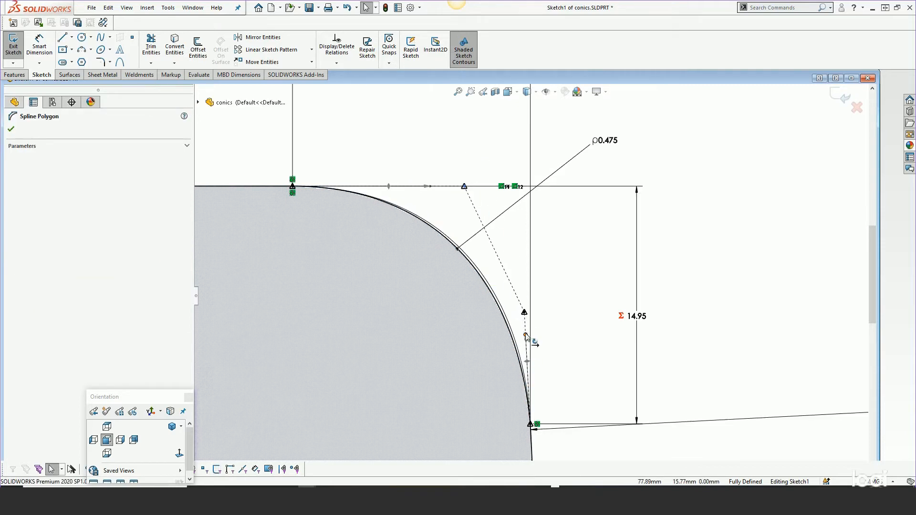
mouse_move(524, 313)
left_mouse_down()
mouse_move(526, 344)
mouse_move(527, 297)
mouse_move(528, 321)
mouse_move(528, 313)
left_mouse_up()
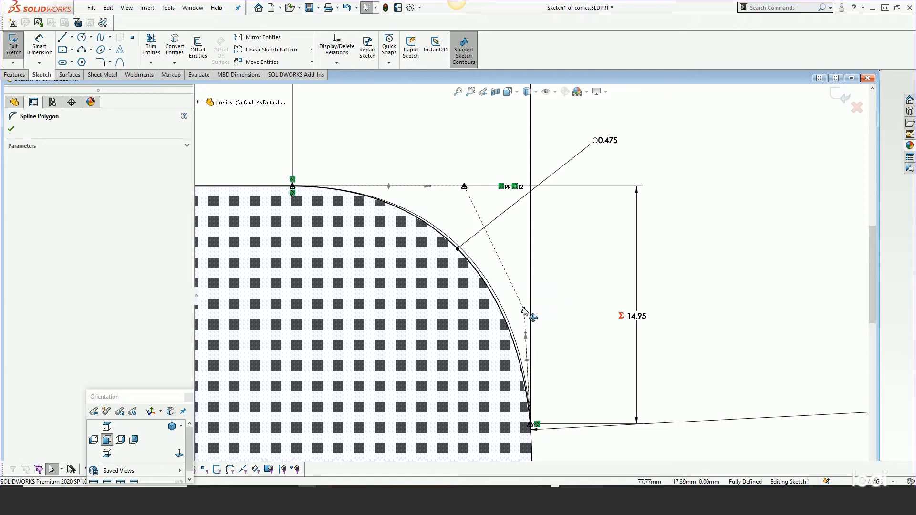
left_click(492, 292)
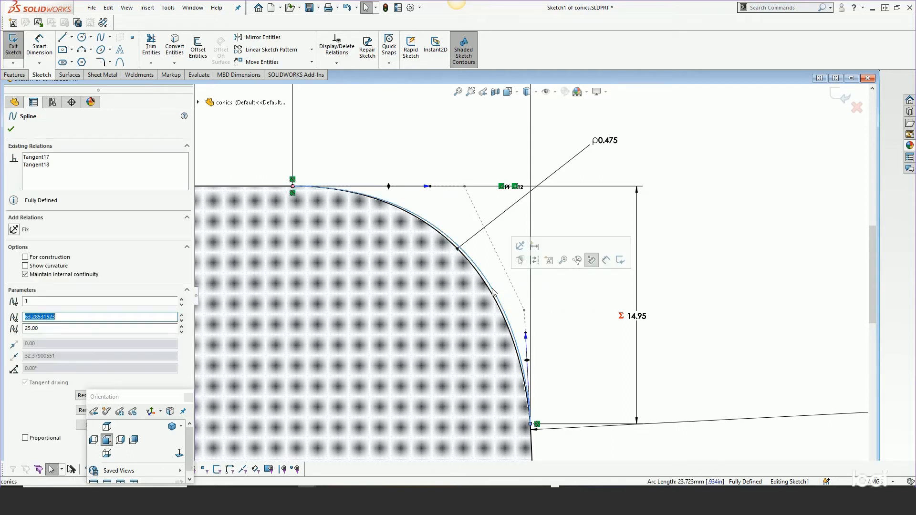
key("Escape")
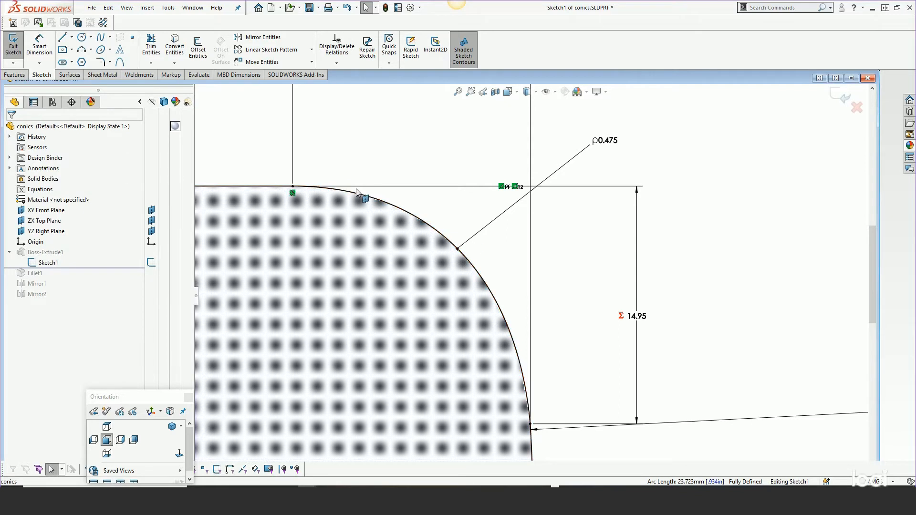
Step: Set the conic's rho dimension to 0.495
double_click(605, 141)
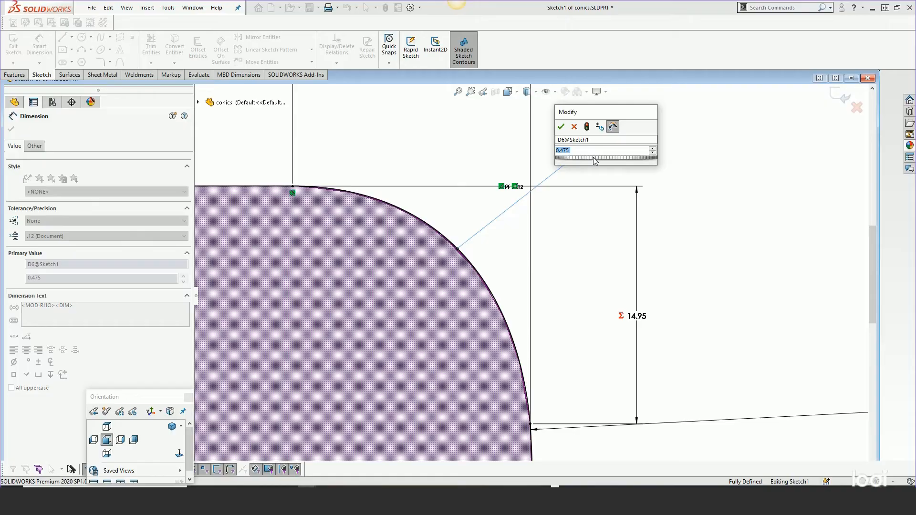
mouse_move(593, 156)
left_mouse_down()
mouse_move(603, 157)
mouse_move(555, 165)
mouse_move(603, 162)
mouse_move(583, 161)
left_mouse_up()
left_click(560, 127)
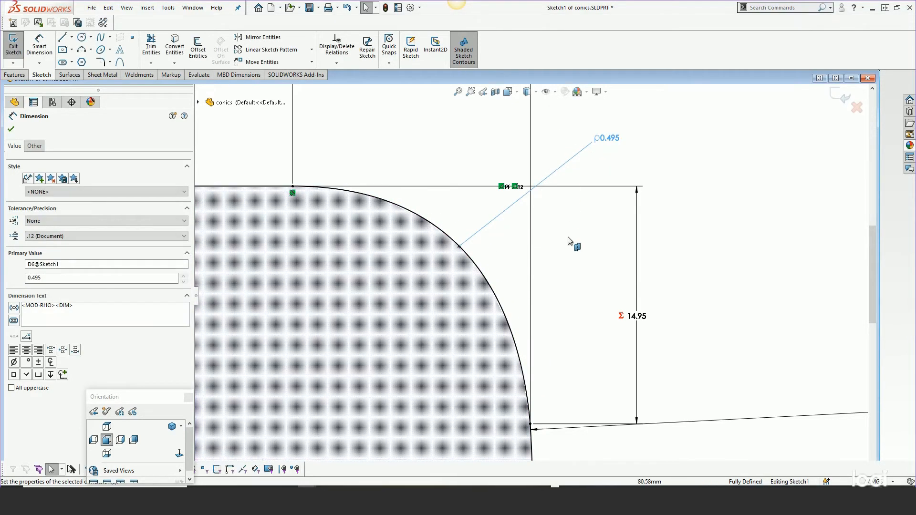
Step: Finish editing the profile sketch so the extruded body rebuilds with the conic corner
scroll(575, 260, "up", 5)
middle_click_drag(564, 301, 533, 342)
left_click(840, 97)
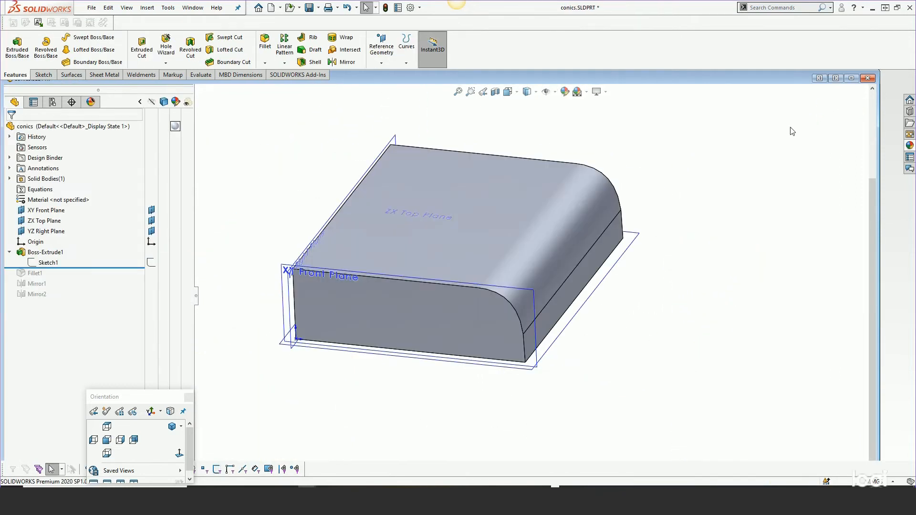
Step: Roll the part history forward to the end so that the fillet and both mirrors rebuild
left_click_drag(119, 268, 103, 299)
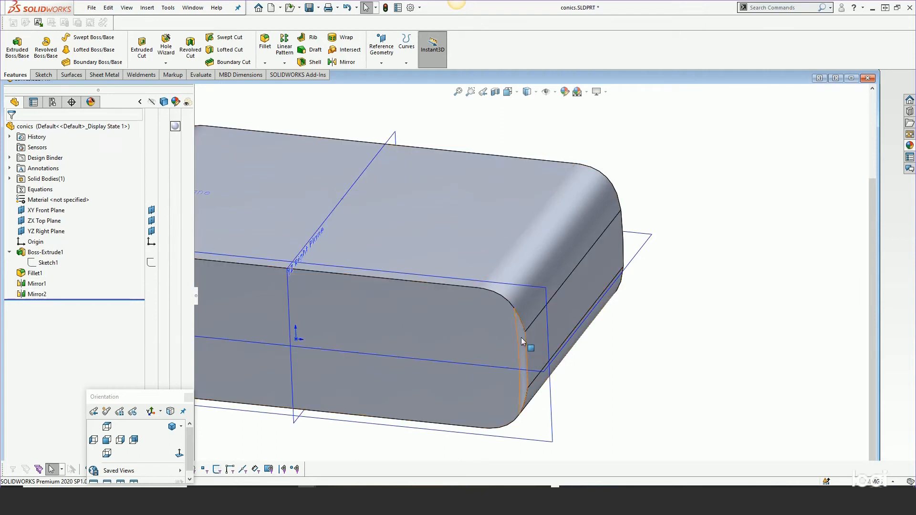
Step: Try to extend the 2 mm fillet along the front face's conic corner edge and straight upper edge
right_click(25, 274)
left_click(32, 244)
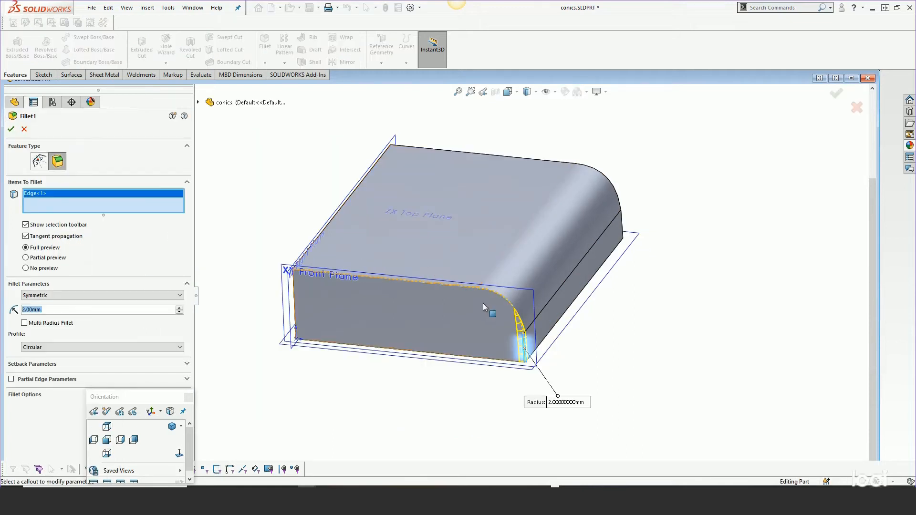
left_click(502, 300)
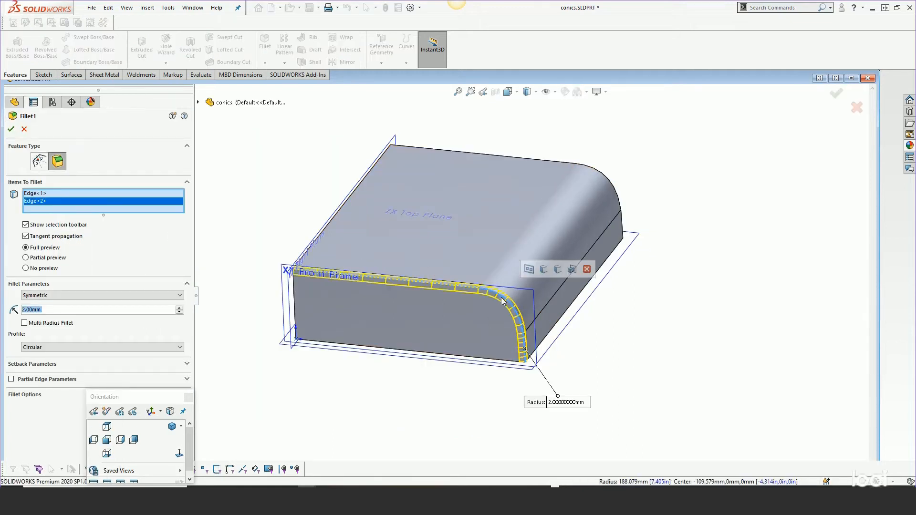
left_click(460, 285)
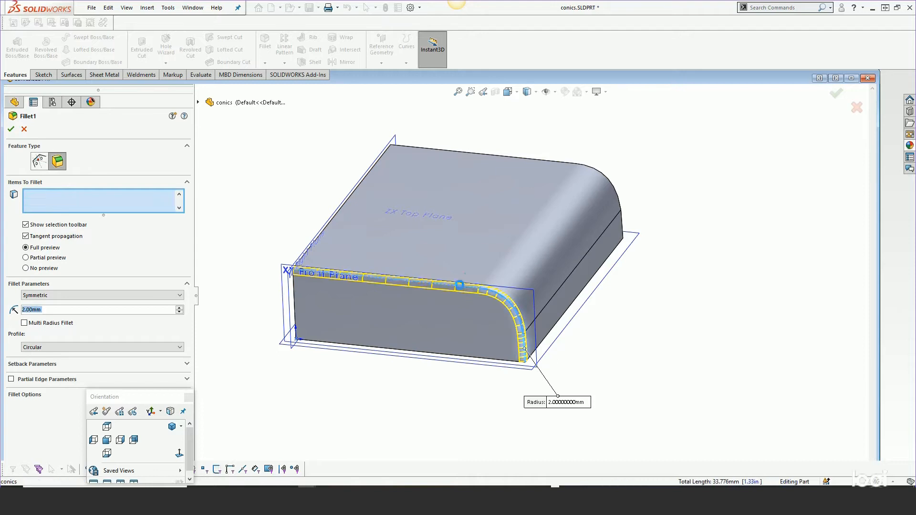
left_click(11, 129)
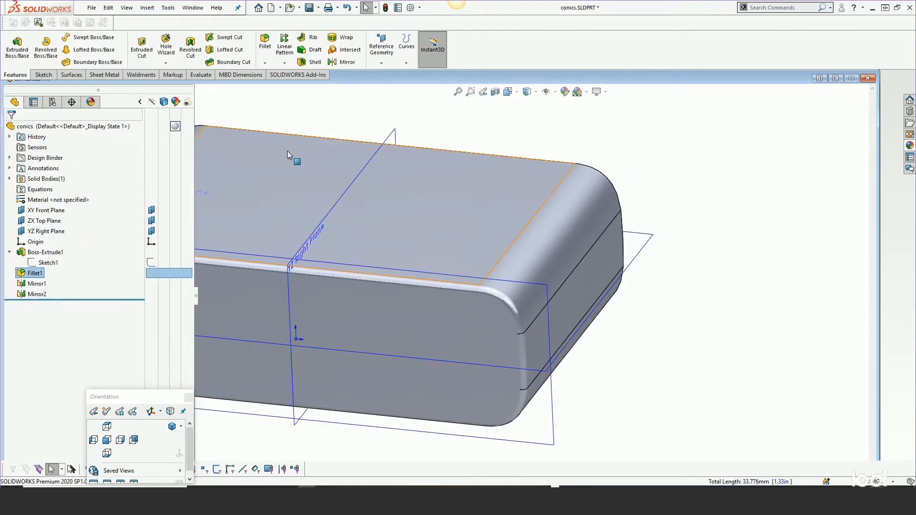
Step: Examine the filleted conic corner up close and undo the fillet edit
middle_click_drag(687, 333, 675, 328)
scroll(671, 325, "up", 1)
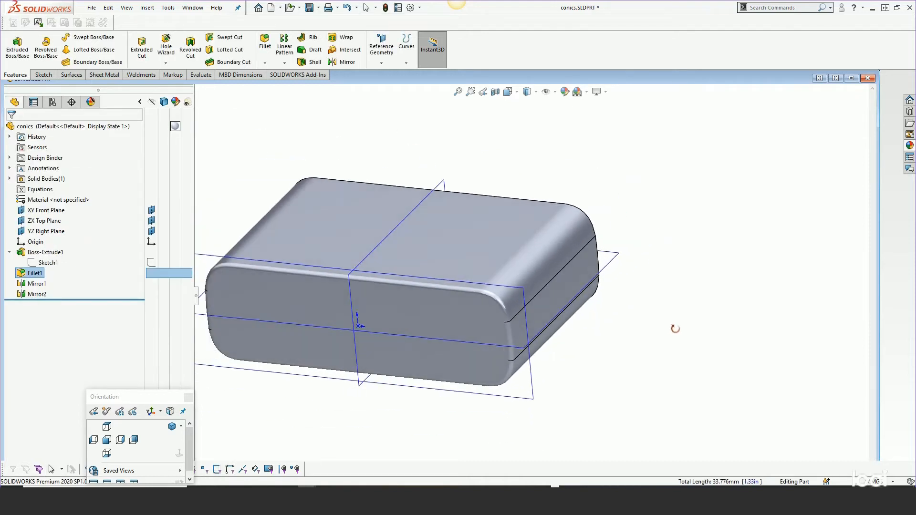
scroll(515, 330, "down", 4)
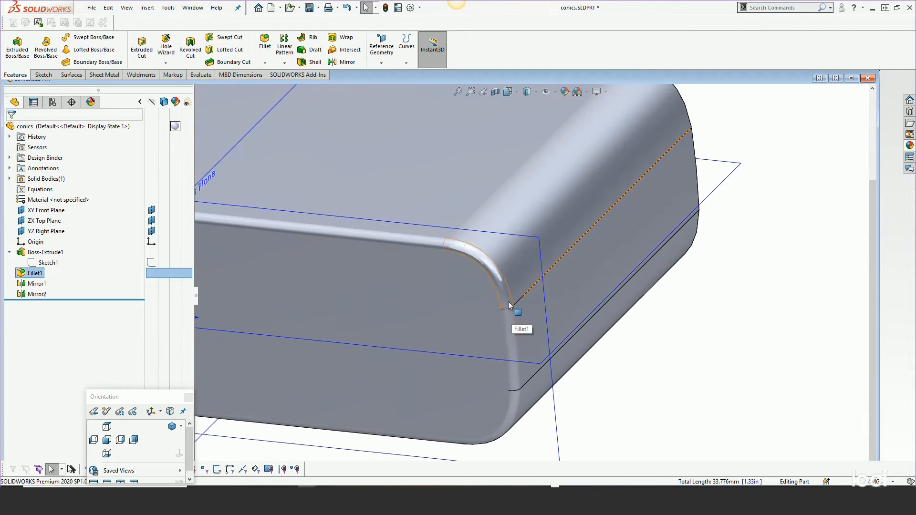
left_click(108, 7)
left_click(112, 17)
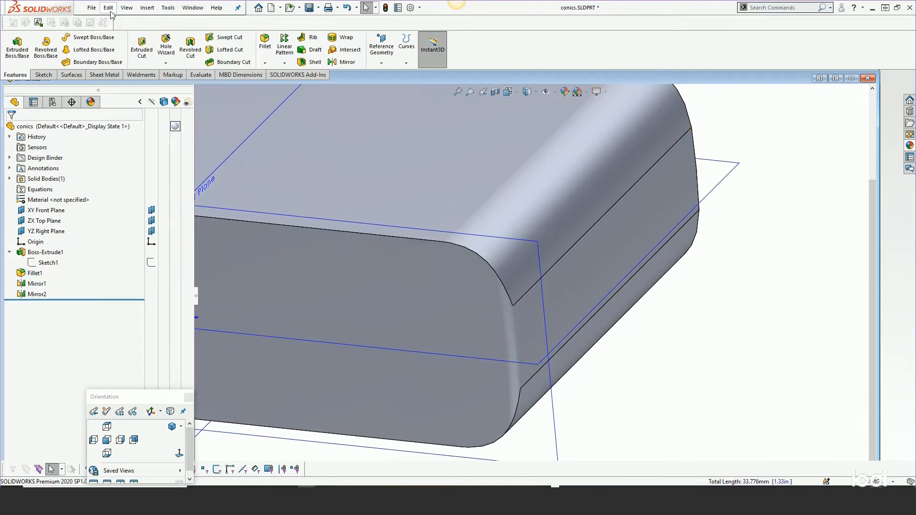
Step: Edit the extrusion's profile sketch and make the conic tangent to the curved side arc at its lower end
left_click(47, 262)
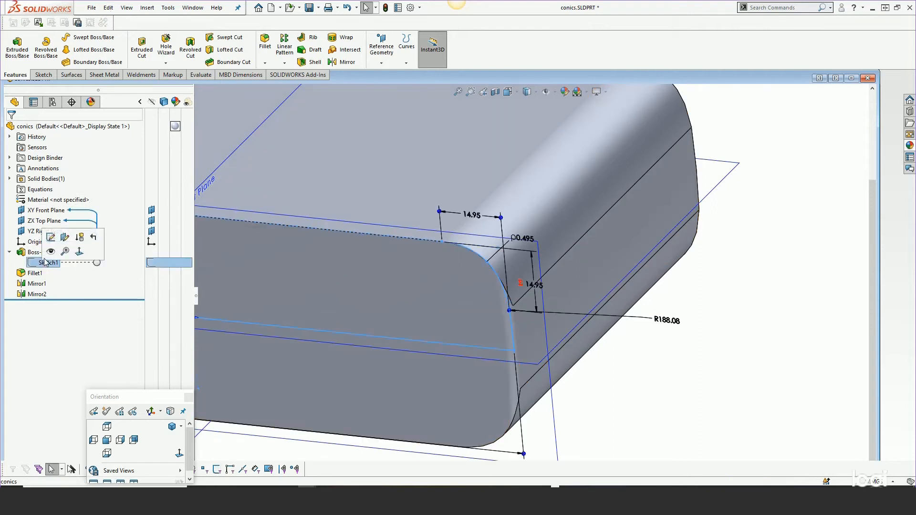
left_click(57, 235)
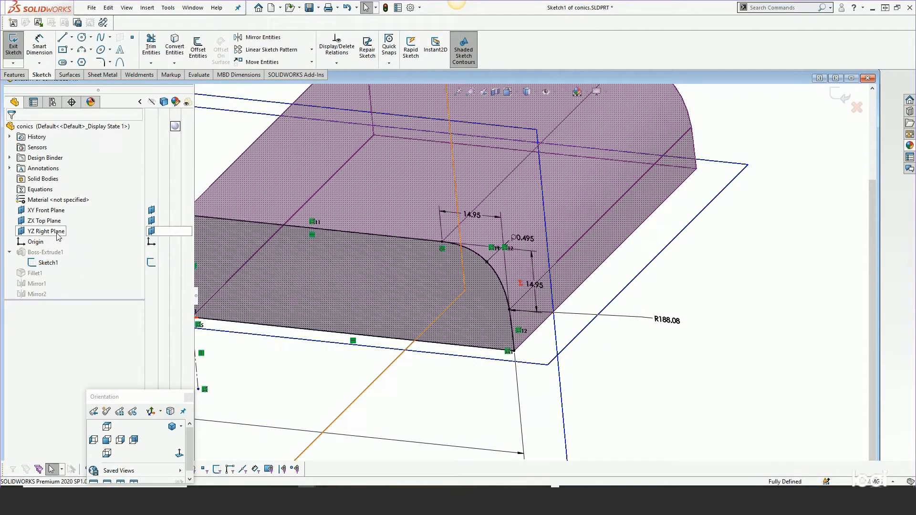
left_click(180, 456)
scroll(560, 292, "down", 5)
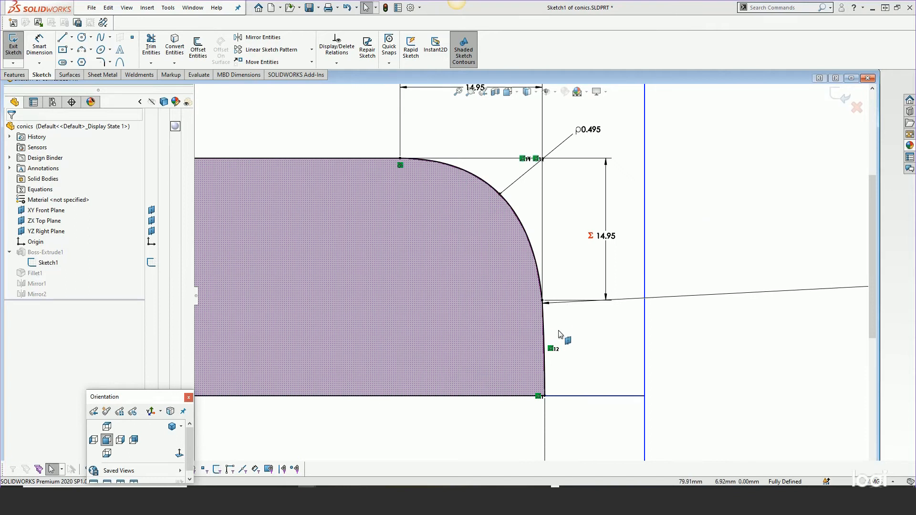
left_click(561, 334)
left_click(541, 279)
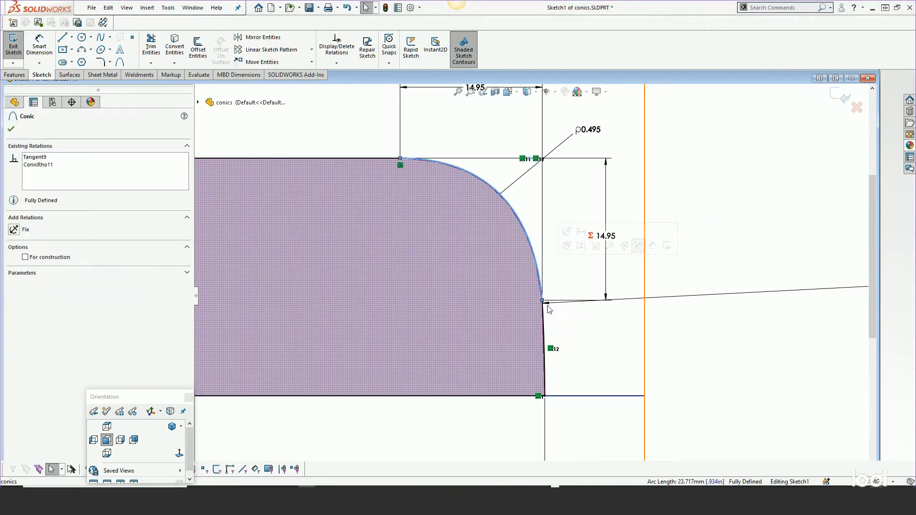
left_click(546, 320, "ctrl")
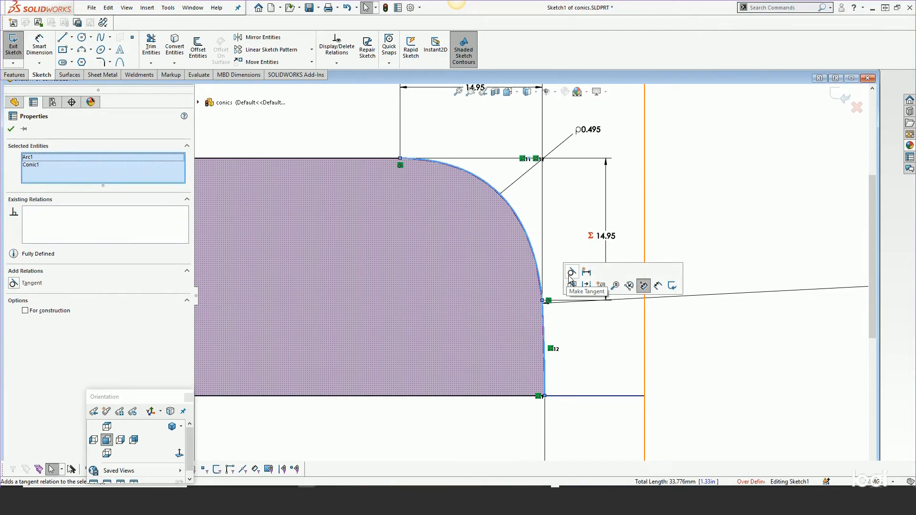
left_click(571, 272)
left_click(573, 327)
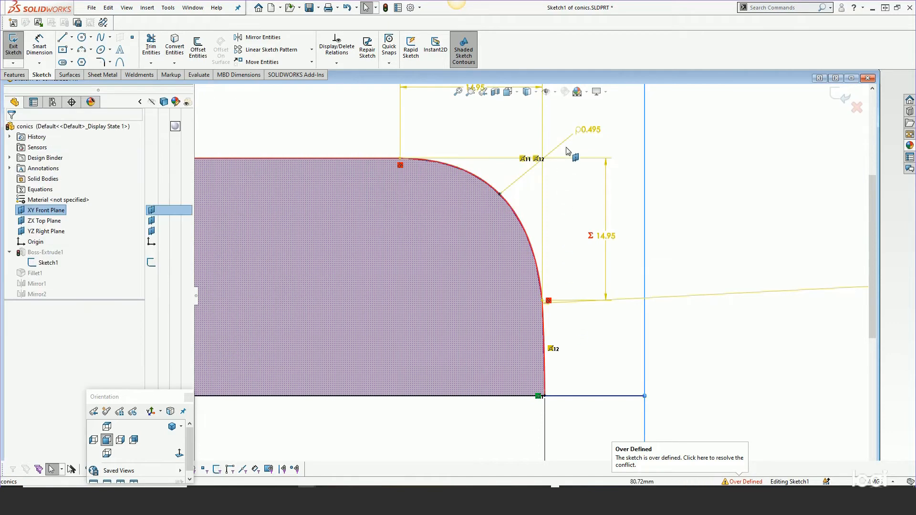
Step: Delete the conic's rho dimension and both of its 14.95 mm dimensions to clear the over-definition
left_click(586, 129)
key("Delete")
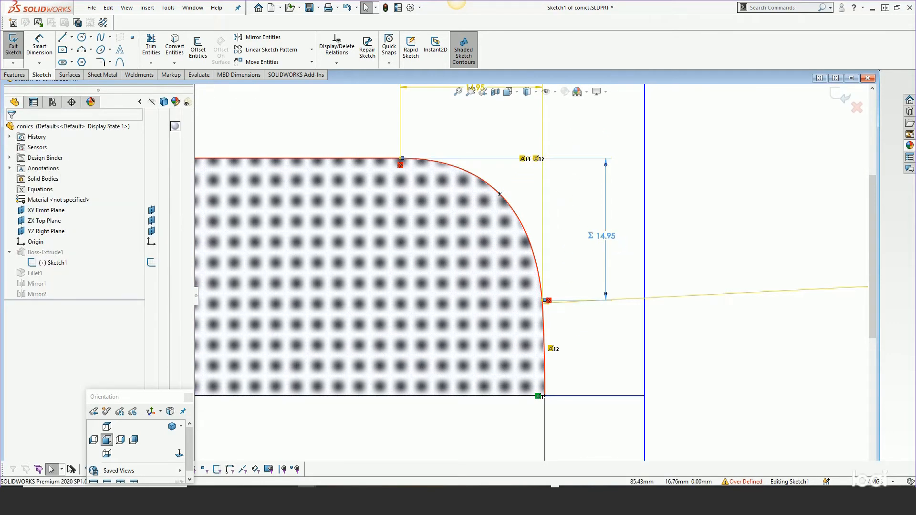
left_click(611, 238)
key("Delete")
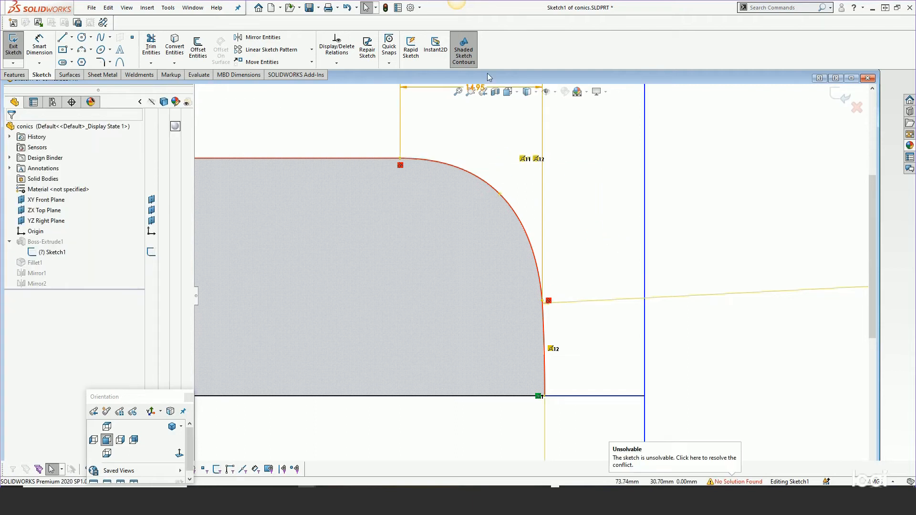
scroll(532, 205, "up", 1)
left_click(484, 130)
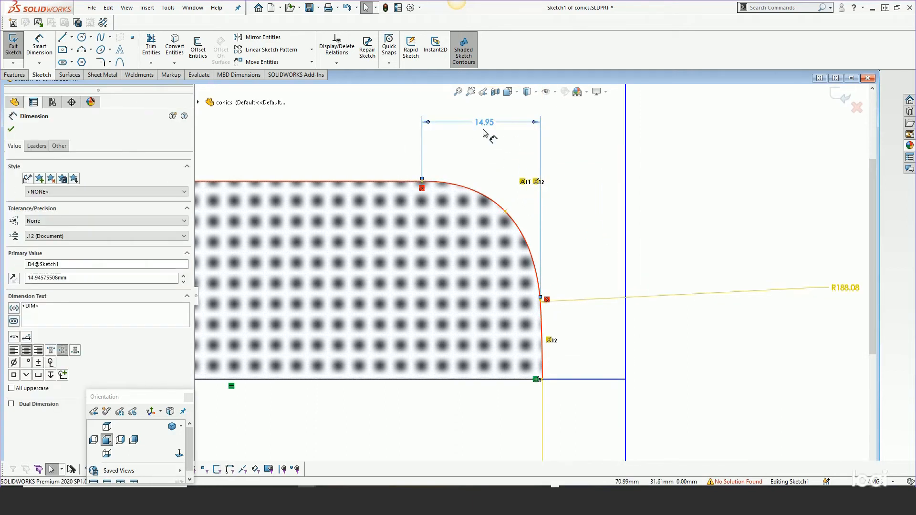
key("Delete")
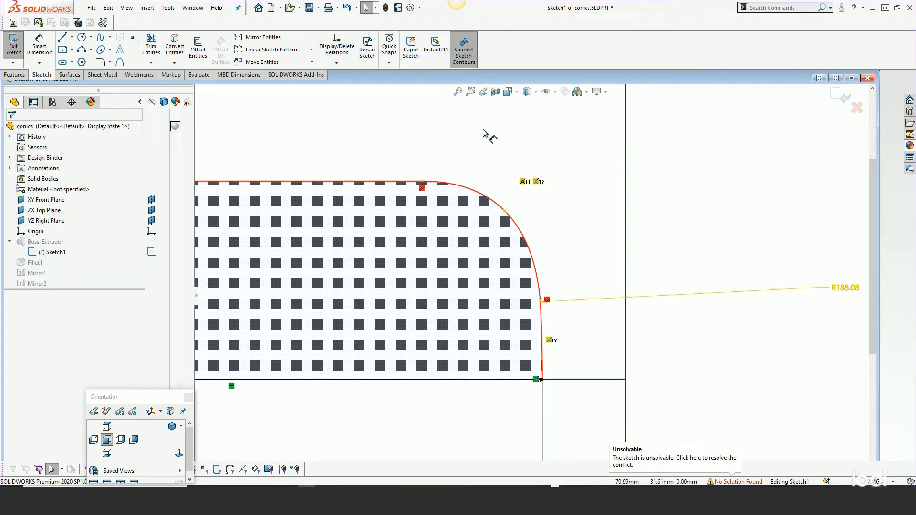
Step: Delete the relation marked 12 at the conic's apex and finish editing the profile sketch
left_click(537, 182)
key("Delete")
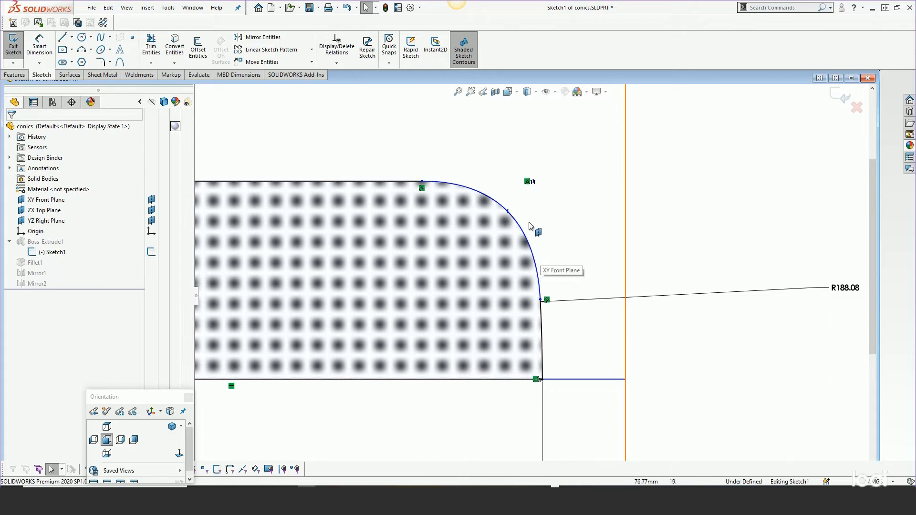
left_click(841, 99)
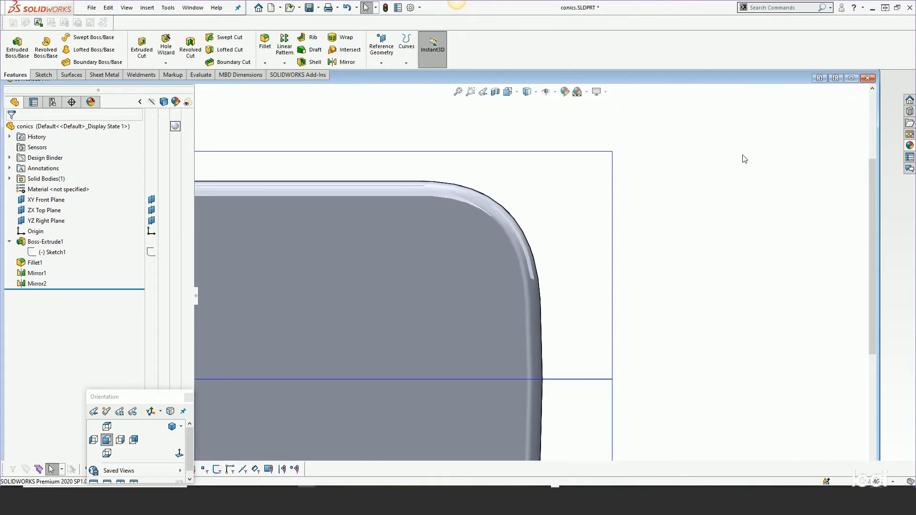
Step: Display zebra stripes on the rebuilt body and examine the reflection across the conic corner and side face
mouse_move(590, 352)
middle_mouse_down()
mouse_move(566, 370)
mouse_move(560, 407)
middle_mouse_up()
scroll(561, 407, "up", 3)
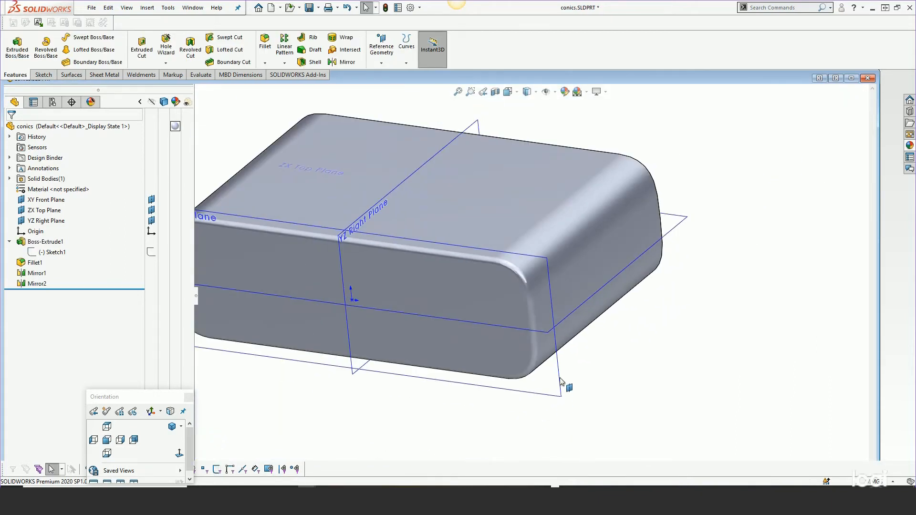
left_click(127, 7)
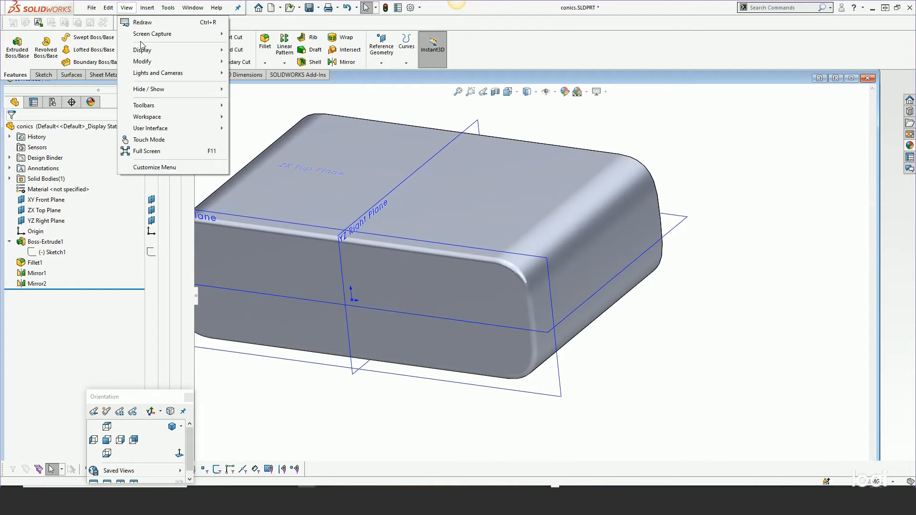
mouse_move(141, 51)
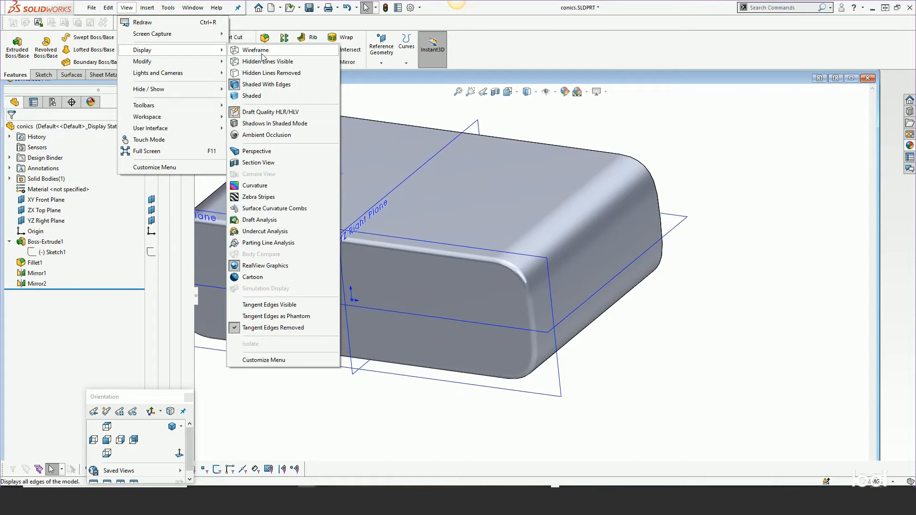
left_click(259, 197)
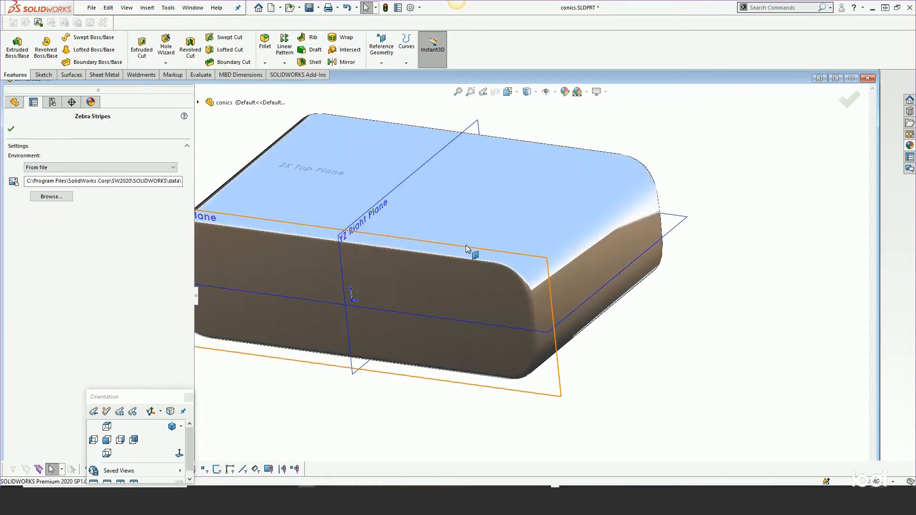
mouse_move(467, 248)
middle_mouse_down()
mouse_move(515, 407)
mouse_move(469, 383)
mouse_move(458, 317)
mouse_move(509, 318)
mouse_move(528, 380)
mouse_move(499, 401)
mouse_move(514, 434)
mouse_move(520, 344)
mouse_move(487, 225)
mouse_move(459, 245)
mouse_move(452, 277)
mouse_move(460, 237)
middle_mouse_up()
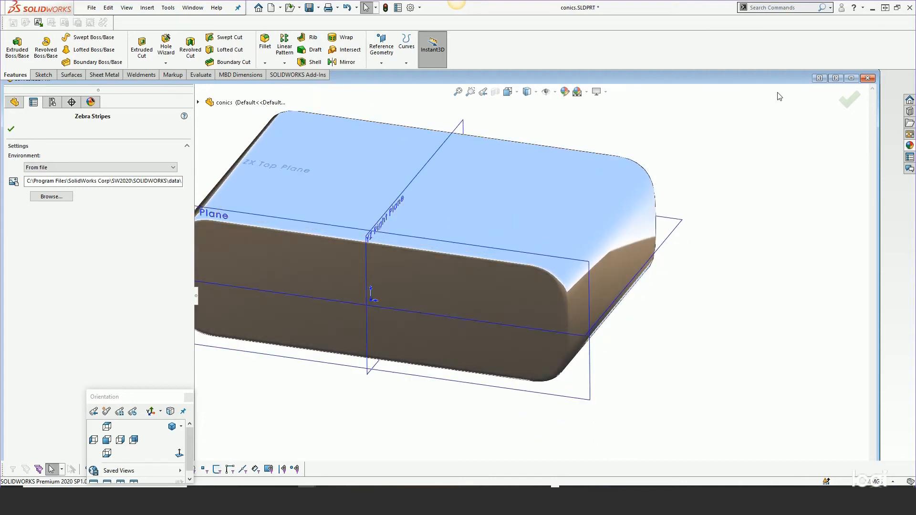
left_click(838, 104)
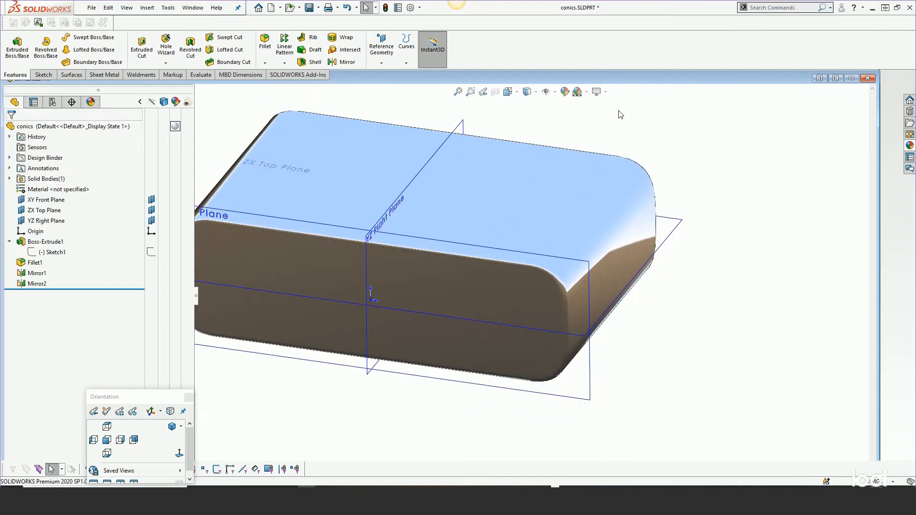
Step: Reopen the extrusion's profile sketch in a front-facing view and show curvature combs on the conic
left_click(55, 252)
left_click(52, 241)
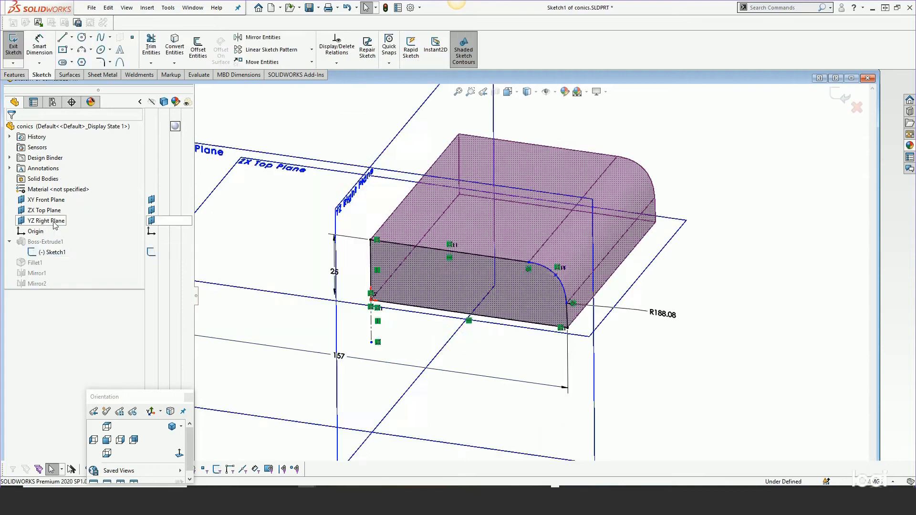
left_click(107, 440)
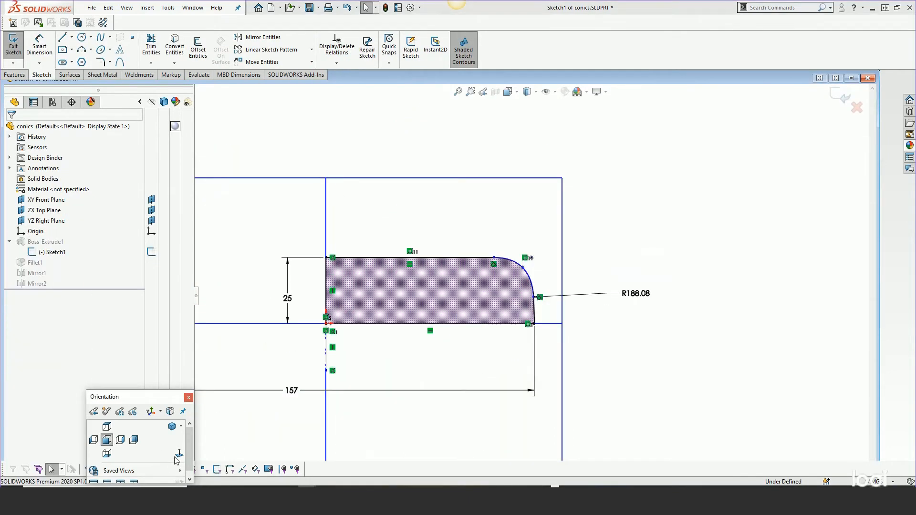
scroll(518, 286, "down", 5)
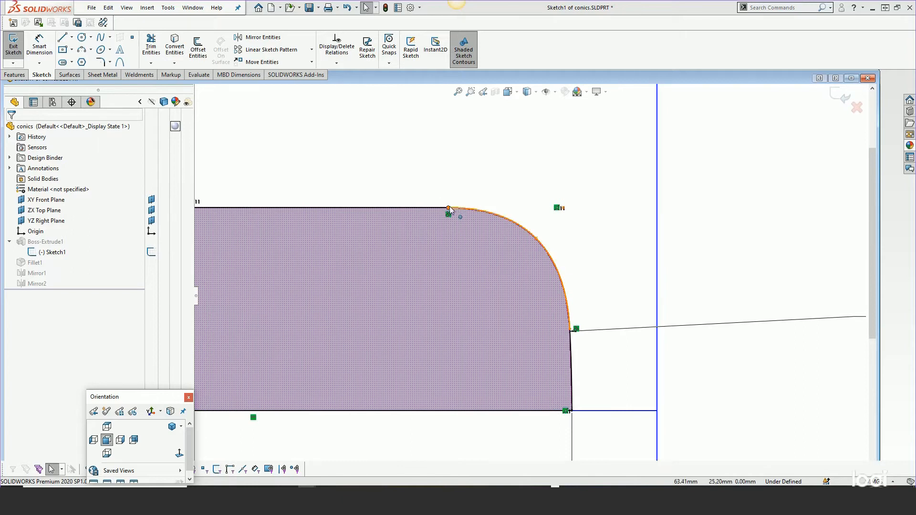
right_click(468, 212)
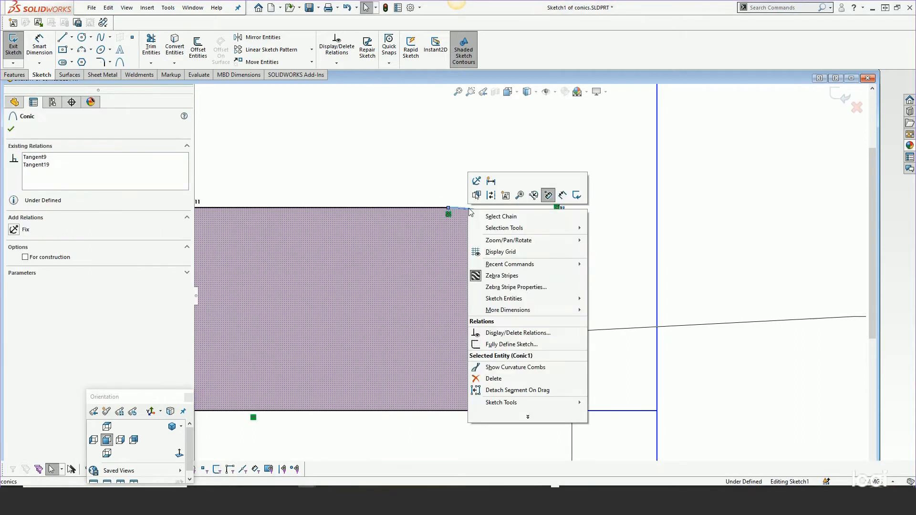
left_click(492, 368)
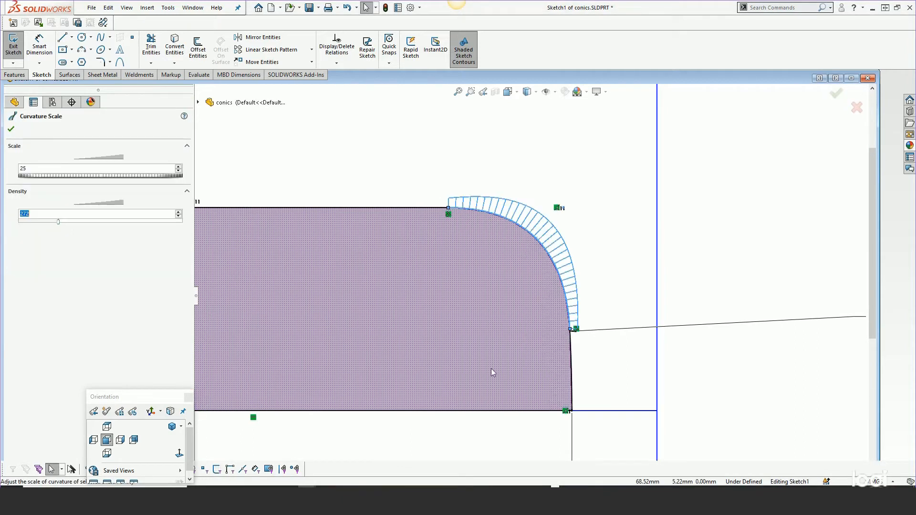
Step: Show curvature combs on the side arc below the conic and examine where the arc meets the conic
right_click(414, 210)
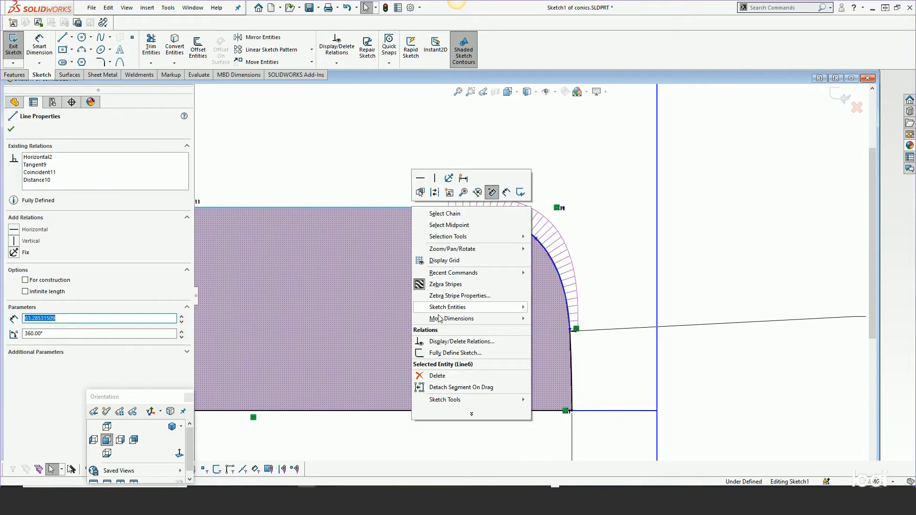
left_click(610, 206)
right_click(573, 352)
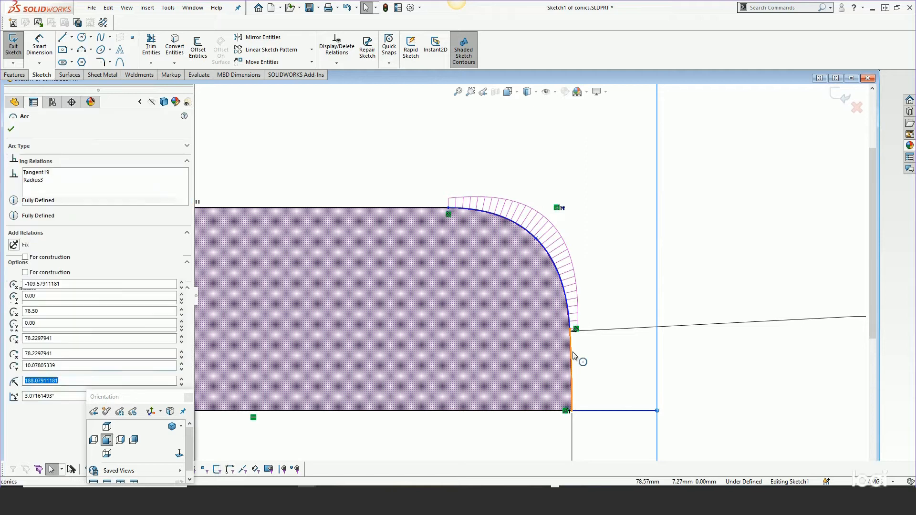
left_click(601, 458)
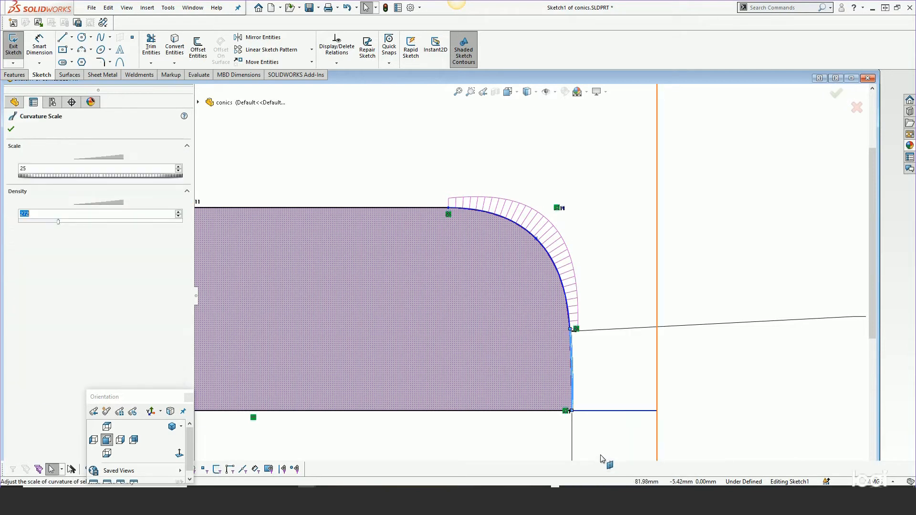
right_click(414, 207)
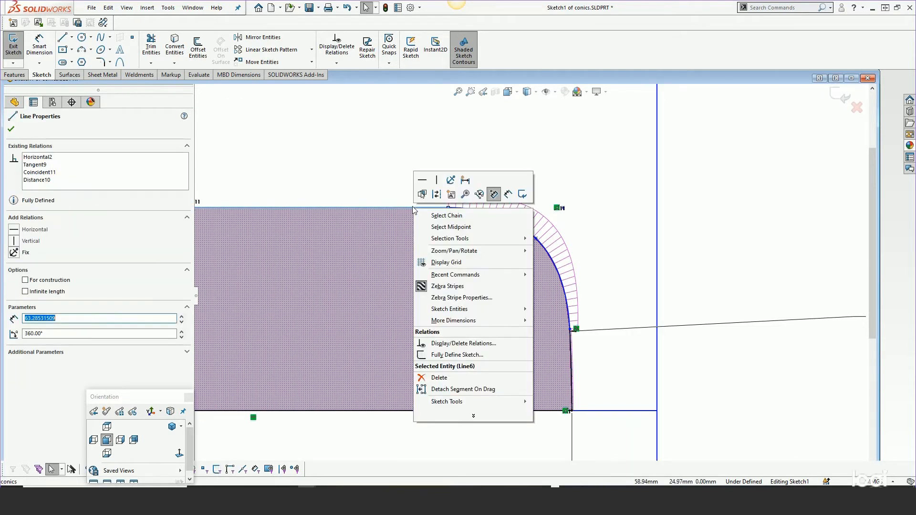
left_click(636, 234)
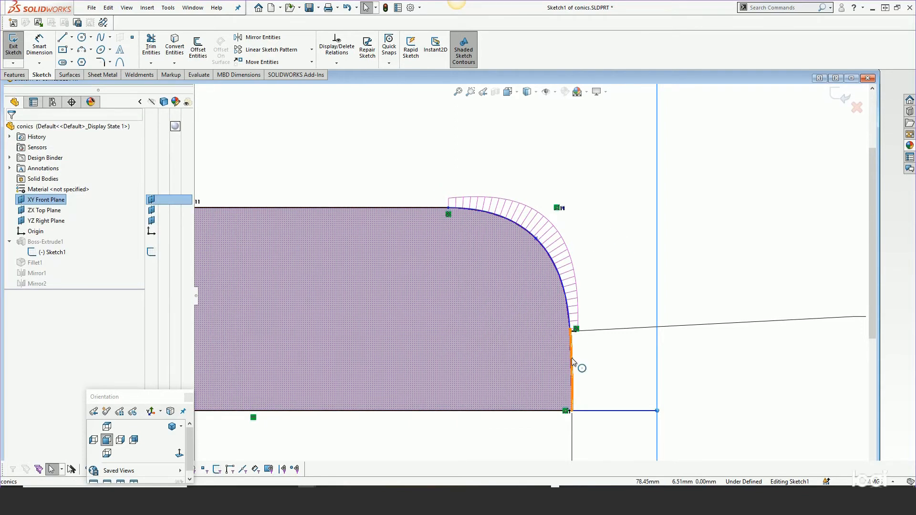
scroll(566, 355, "down", 3)
mouse_move(565, 354)
middle_mouse_down()
mouse_move(566, 363)
mouse_move(572, 356)
middle_mouse_up()
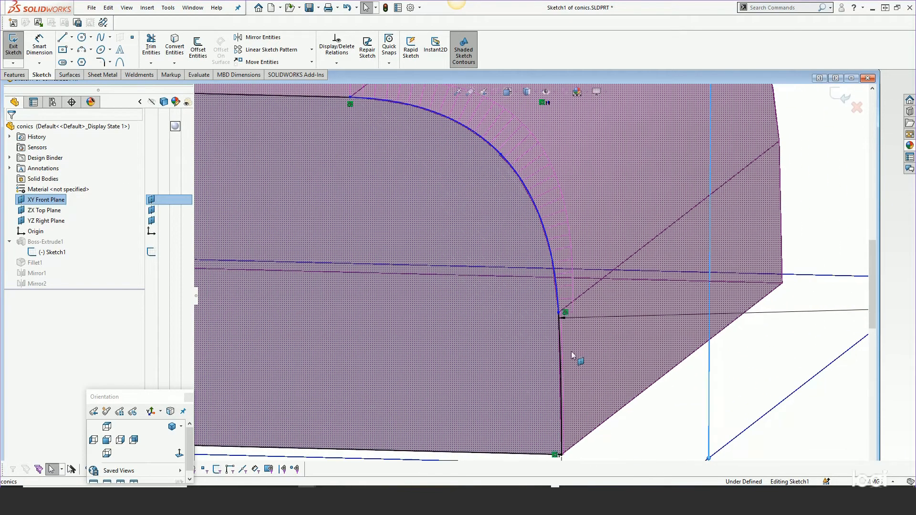
scroll(574, 339, "up", 4)
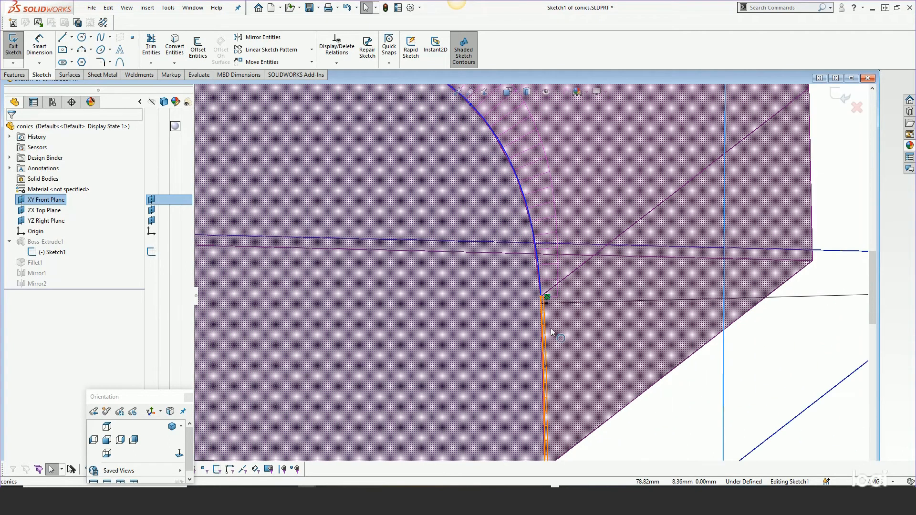
scroll(548, 334, "up", 2)
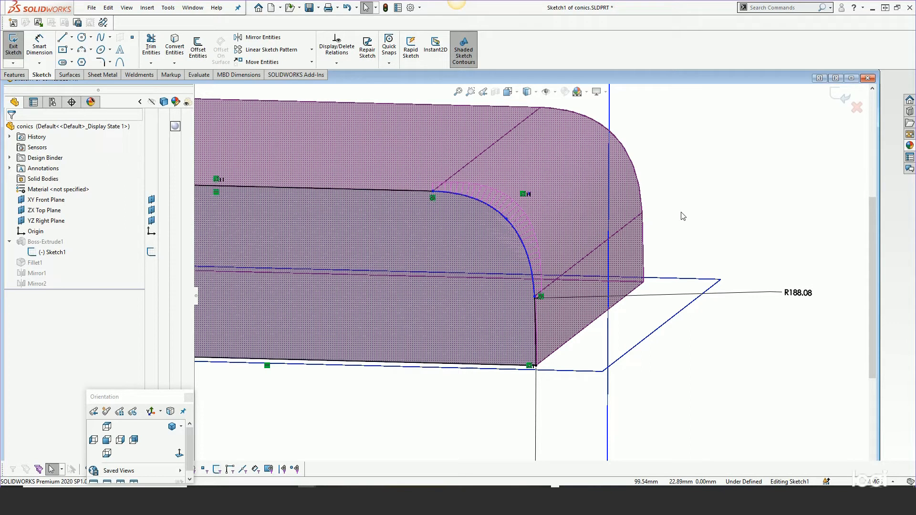
Step: Finish editing the profile sketch and view the whole rebuilt body at an angle
left_click(834, 97)
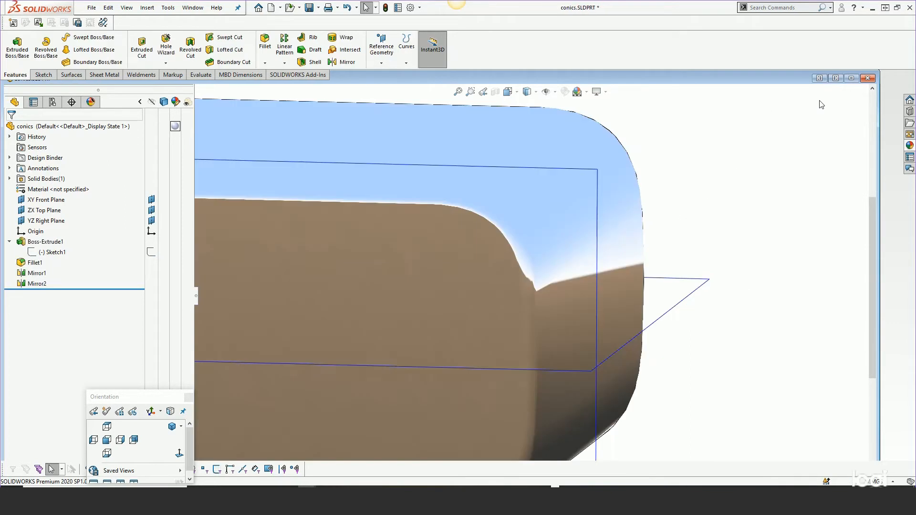
scroll(675, 260, "up", 3)
middle_click_drag(675, 262, 669, 311)
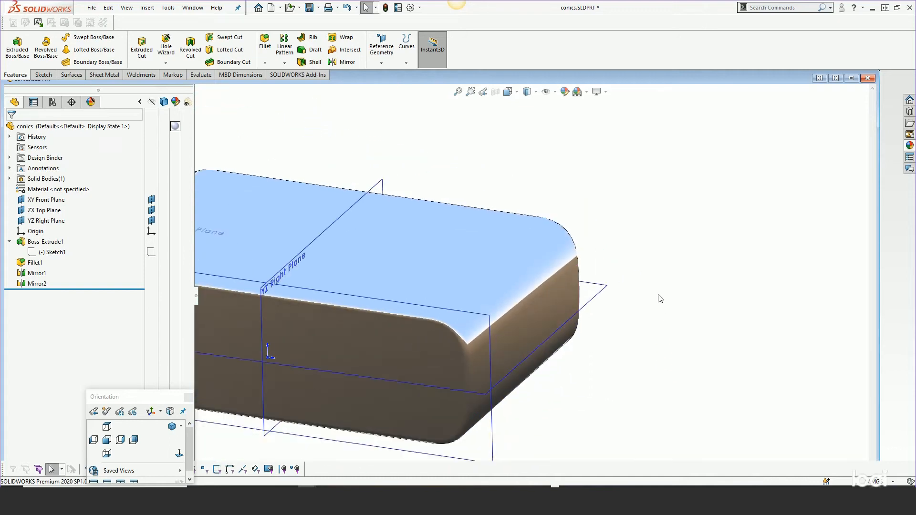
key("f")
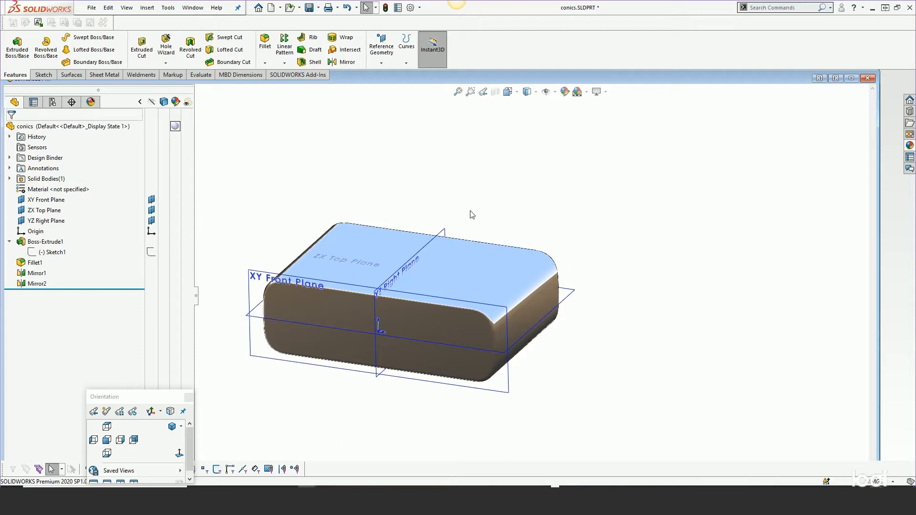
Step: Switch to the open constraining-splines-example.SLDPRT document and view the gap between its two surfaces
left_click(201, 8)
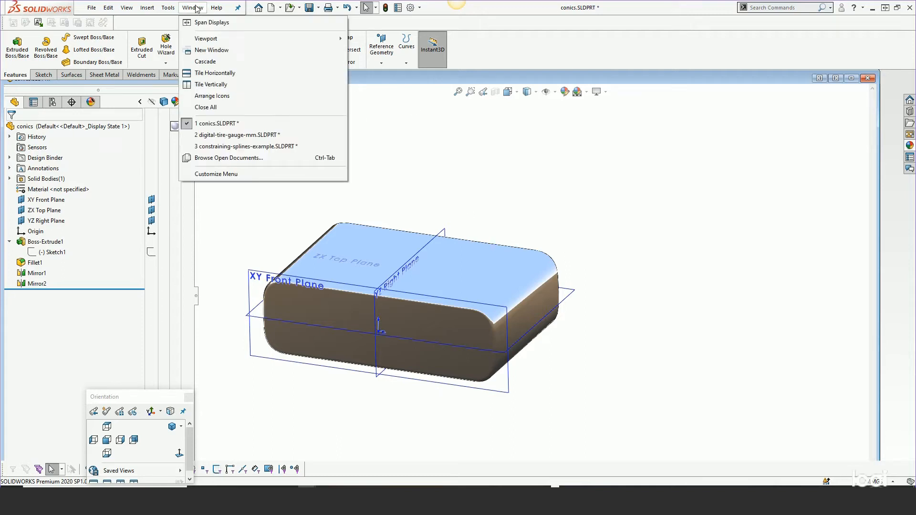
left_click(222, 148)
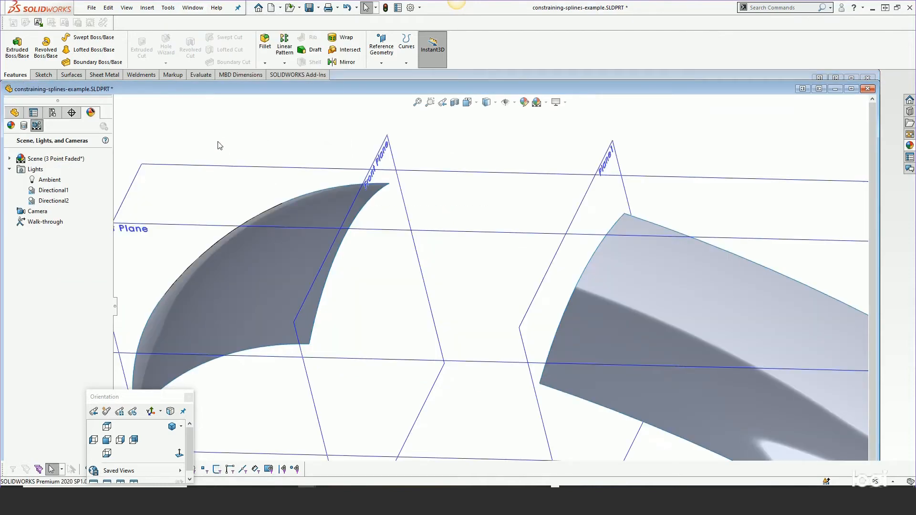
mouse_move(496, 326)
middle_mouse_down()
mouse_move(511, 286)
mouse_move(486, 290)
mouse_move(486, 320)
middle_mouse_up()
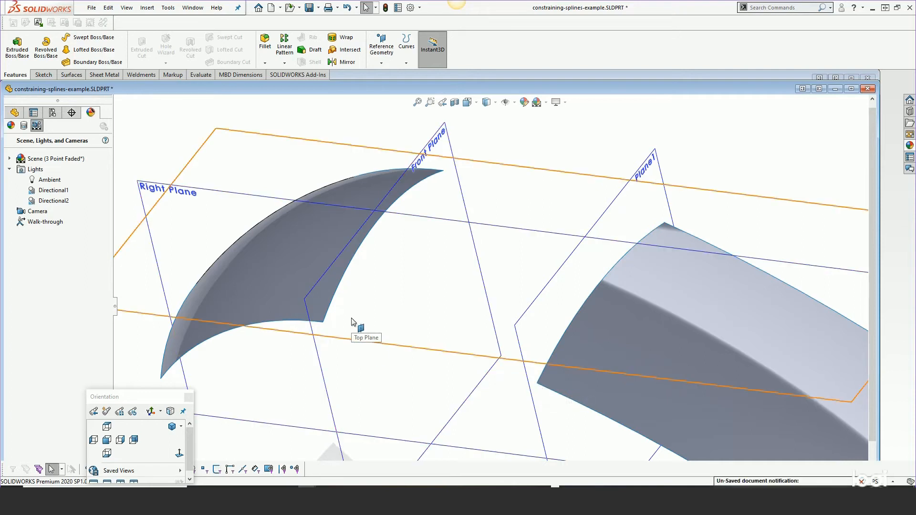
Step: Start a 3D sketch and draw a two-point spline bridging the facing lower corners of the two surfaces
left_click(44, 75)
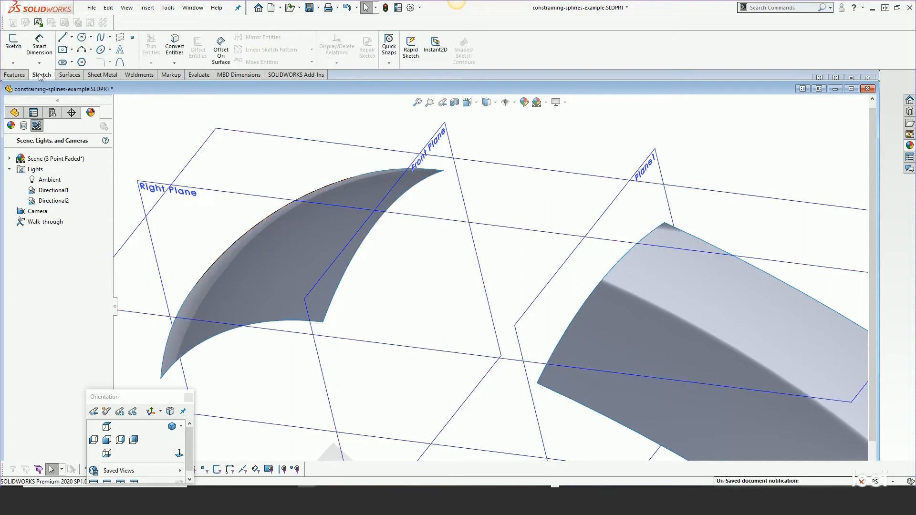
left_click(12, 62)
left_click(21, 84)
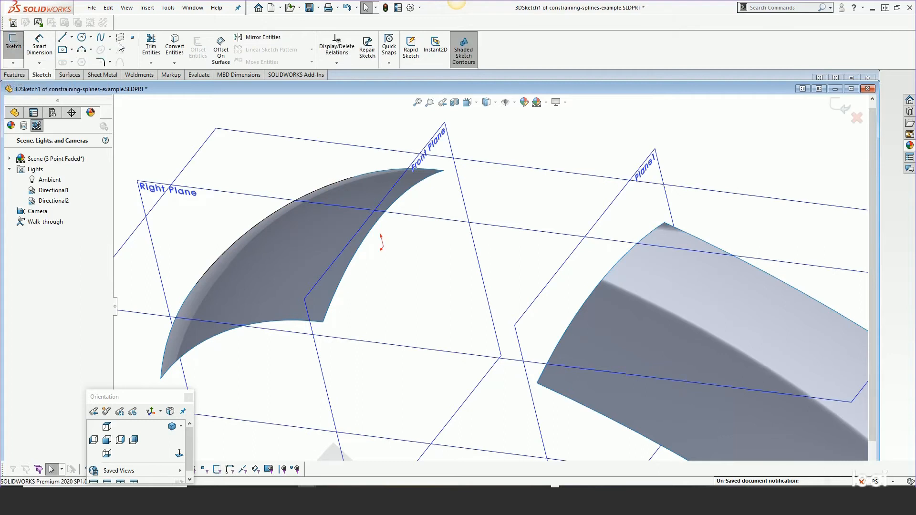
left_click(100, 37)
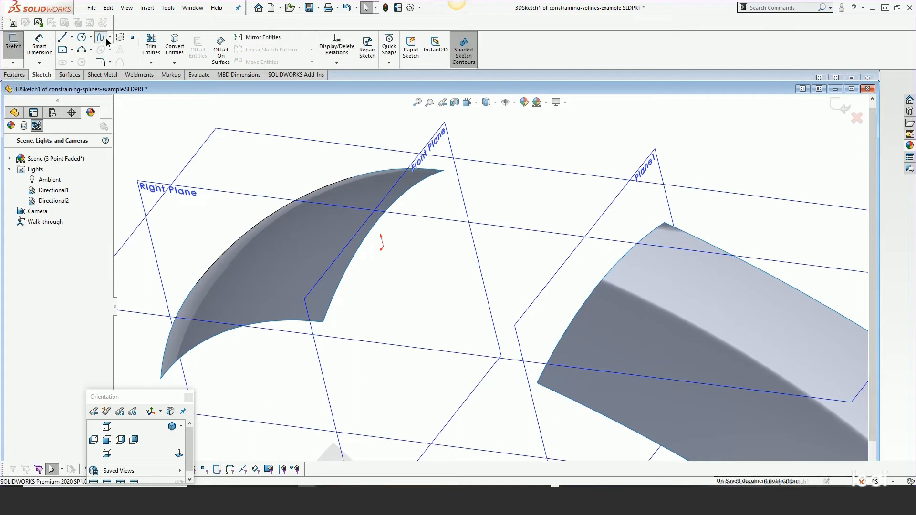
left_click(537, 384)
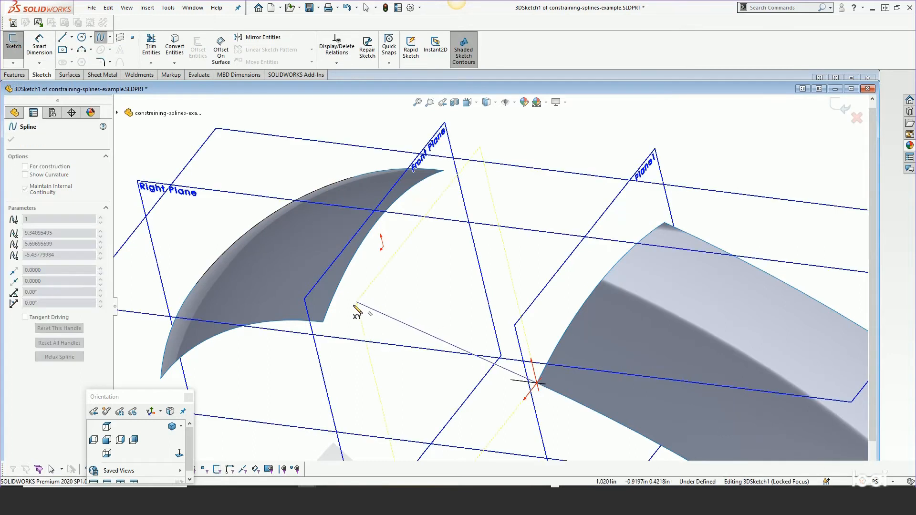
left_click(324, 323)
right_click(324, 324)
left_click(348, 299)
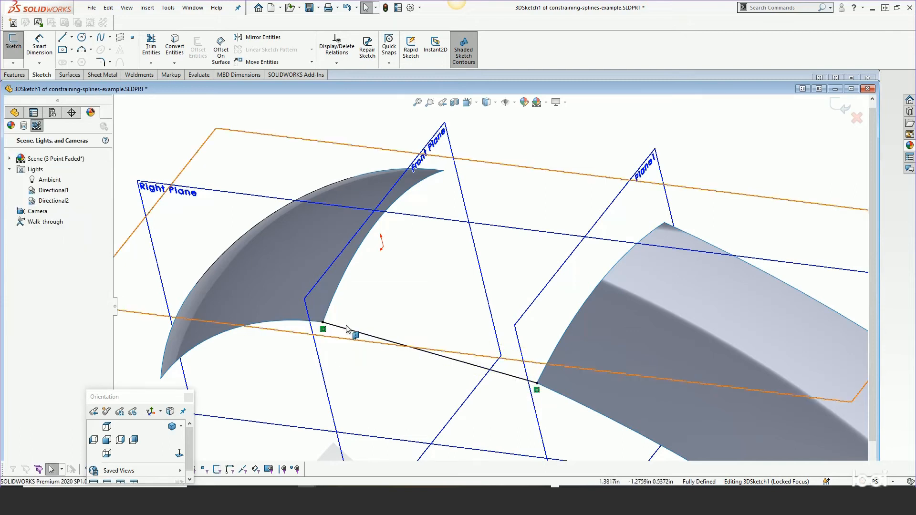
Step: Add an equal curvature relation between the spline and the lower edge of the surface at Plane1
left_click(476, 371)
left_click(556, 397, "ctrl")
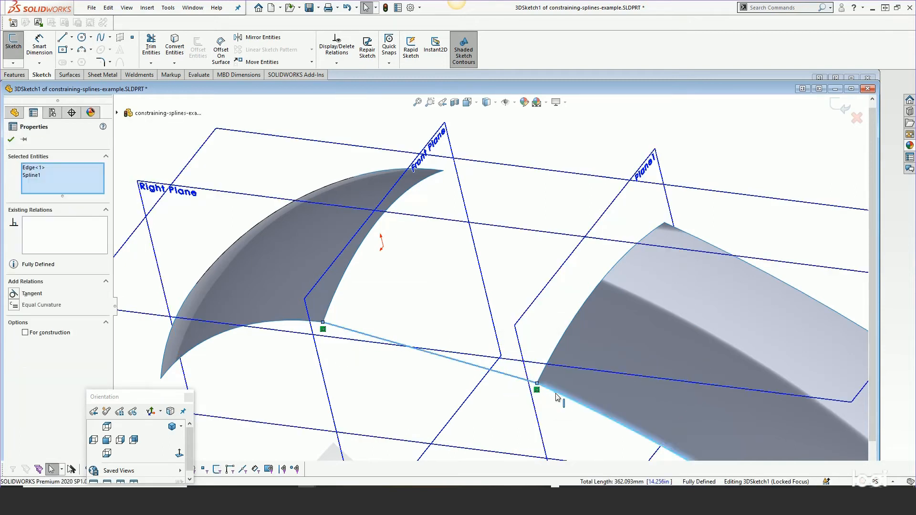
left_click(583, 352)
left_click(597, 353)
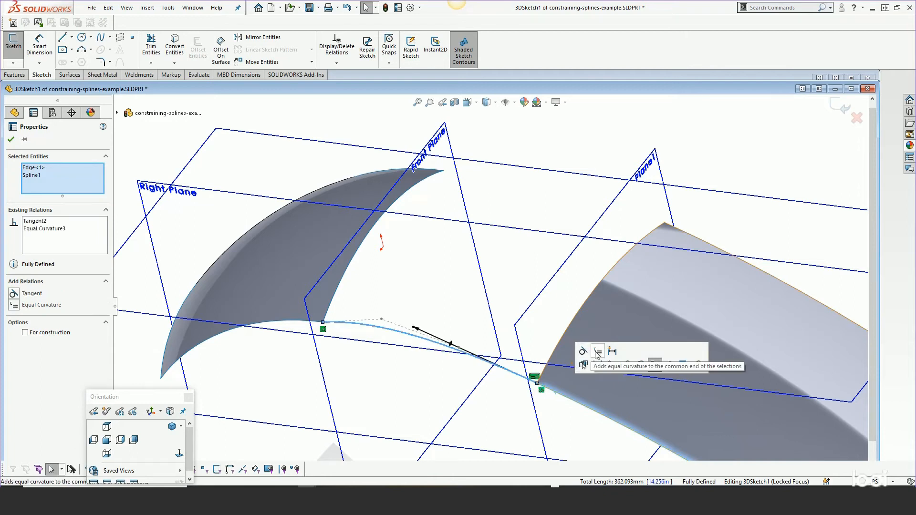
left_click(493, 260)
Step: Add an equal curvature relation between the spline's other end and the lower edge of the surface at the Front Plane
left_click(366, 325)
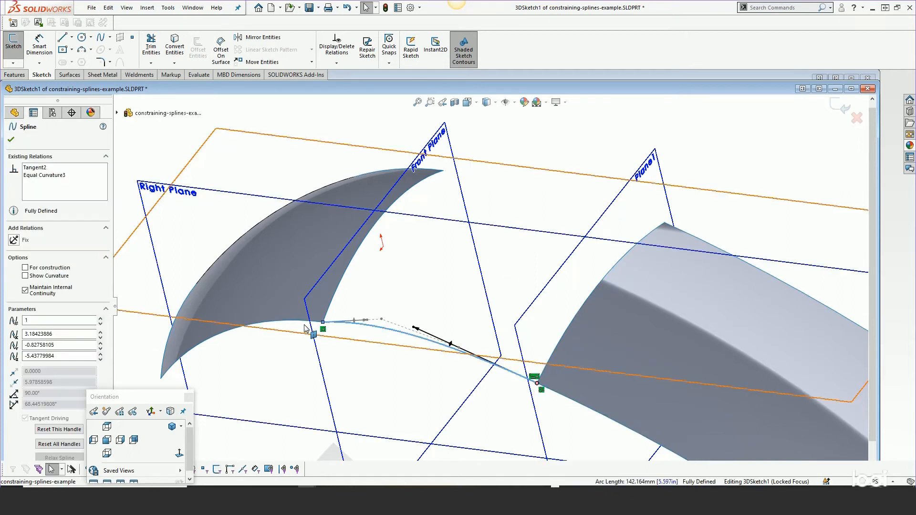
left_click(305, 327, "ctrl")
left_click(342, 281)
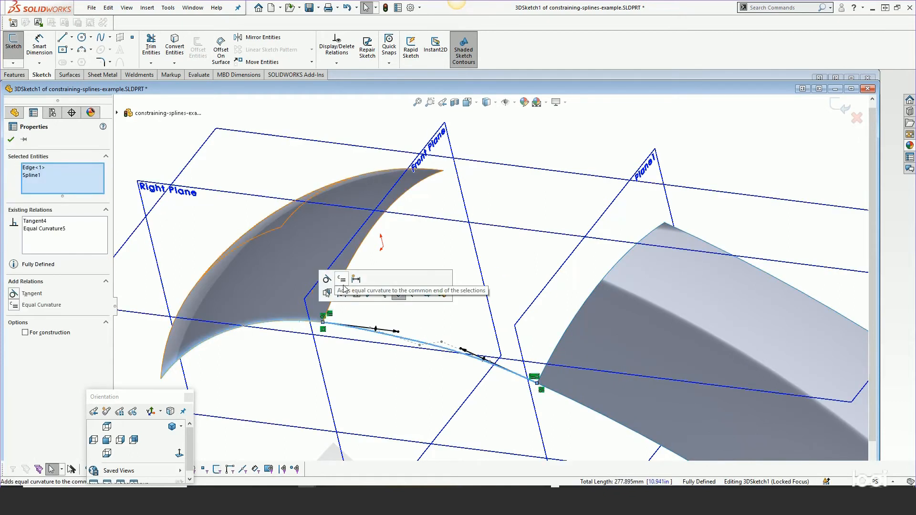
left_click(462, 317)
Step: Show curvature combs on the bridging spline and examine its curvature between the two surfaces
scroll(443, 329, "down", 3)
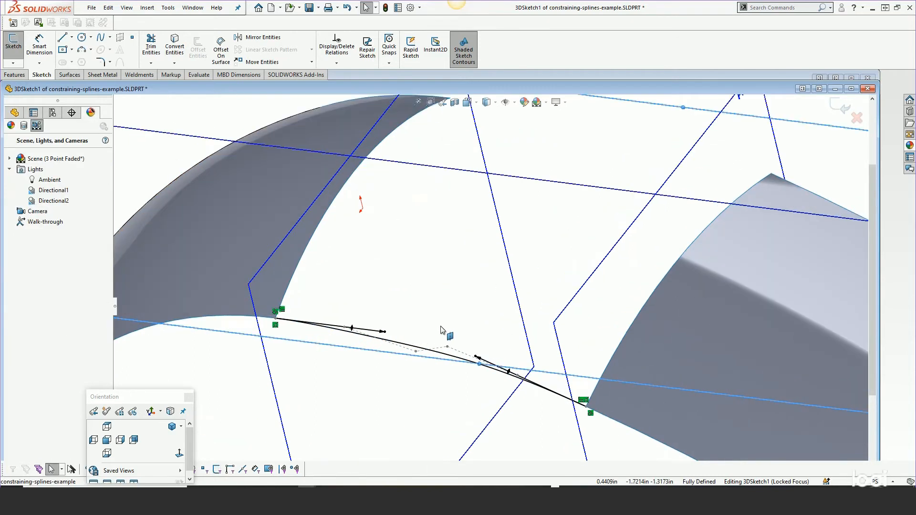
middle_click_drag(441, 329, 468, 253)
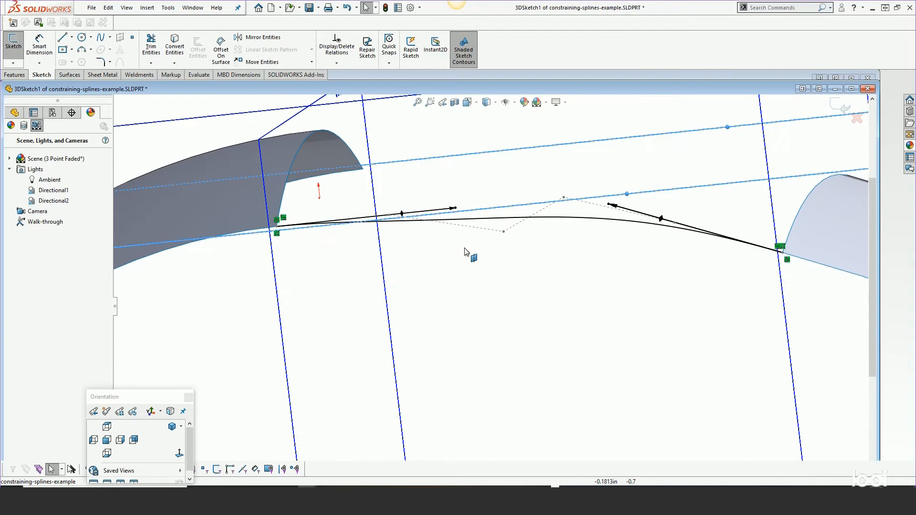
right_click(478, 220)
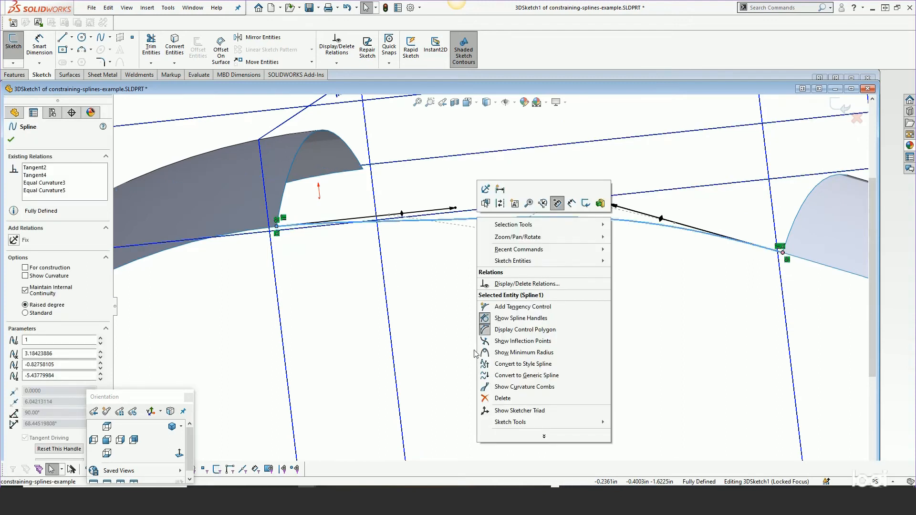
left_click(492, 388)
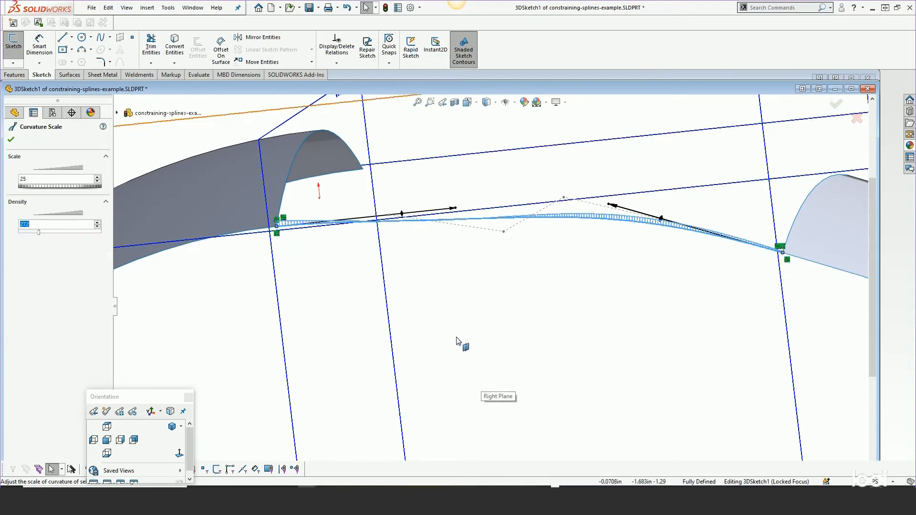
scroll(458, 253, "down", 4)
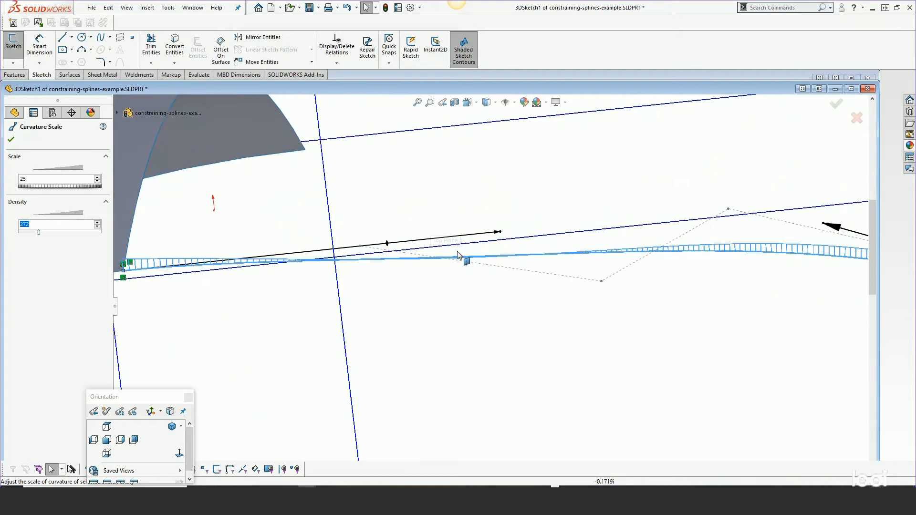
scroll(467, 310, "up", 4)
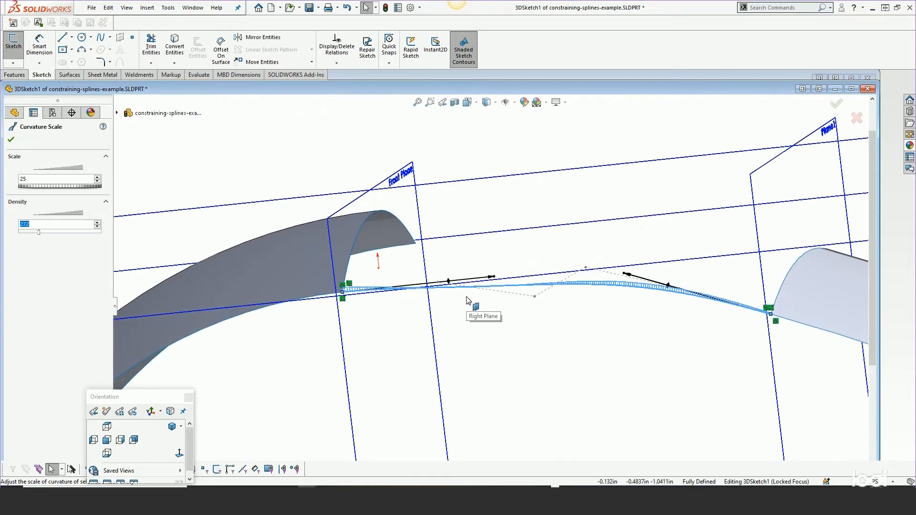
Step: Shift the spline's control polygon point nearest the Front Plane surface slightly toward that surface
left_click_drag(430, 315, 410, 318)
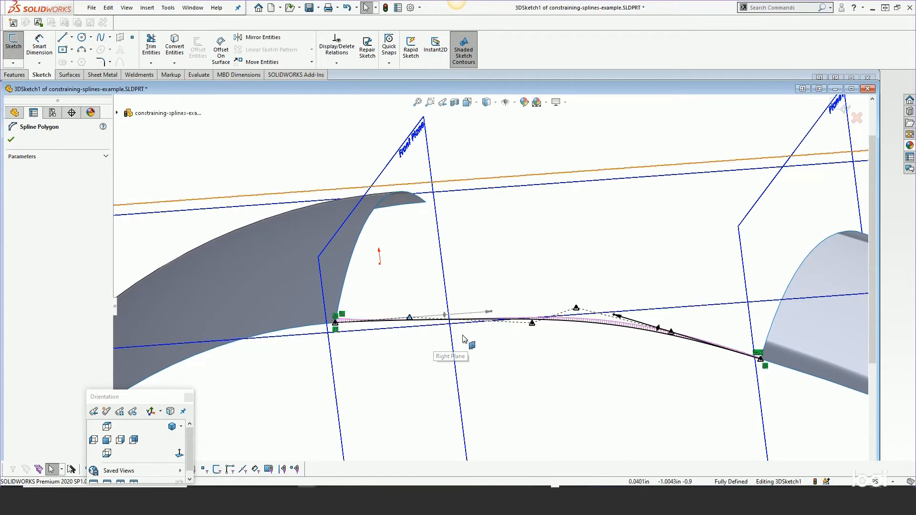
right_click(555, 323)
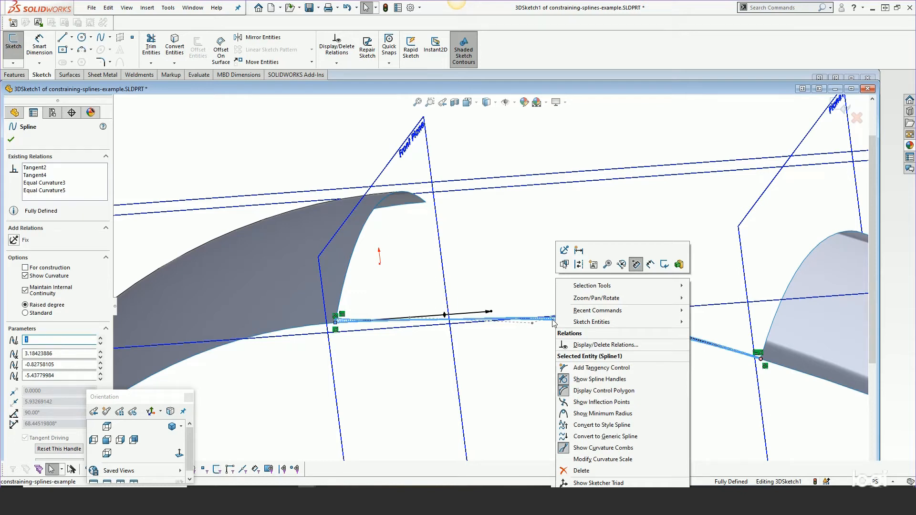
left_click(542, 333)
scroll(554, 326, "down", 3)
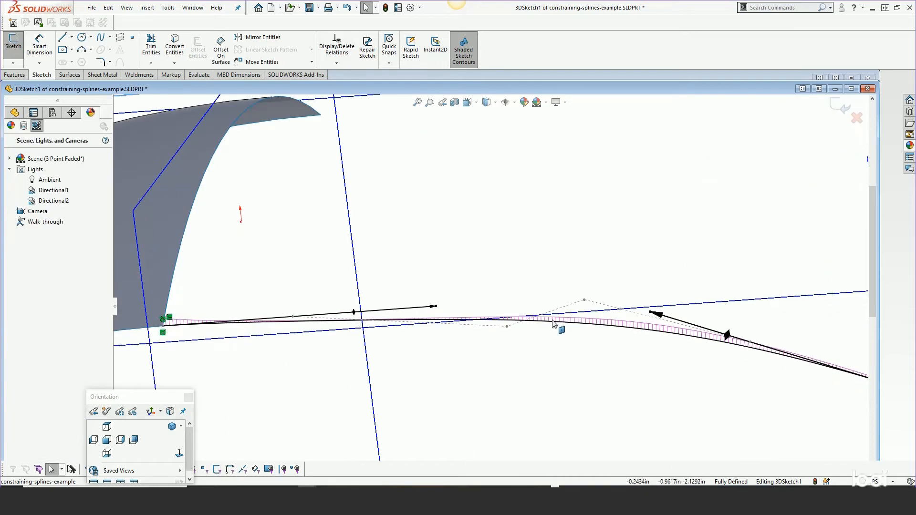
Step: Convert the bridging spline to a style spline and deselect it
right_click(554, 327)
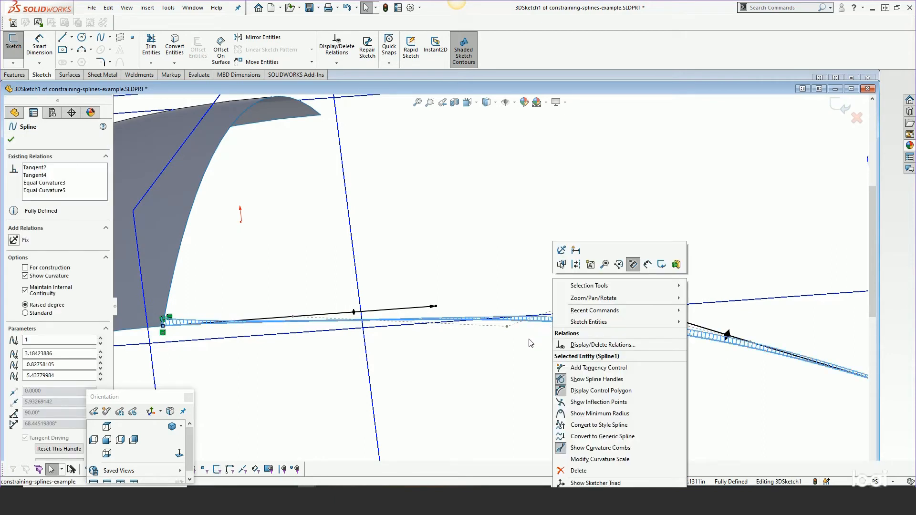
left_click(578, 425)
left_click(481, 252)
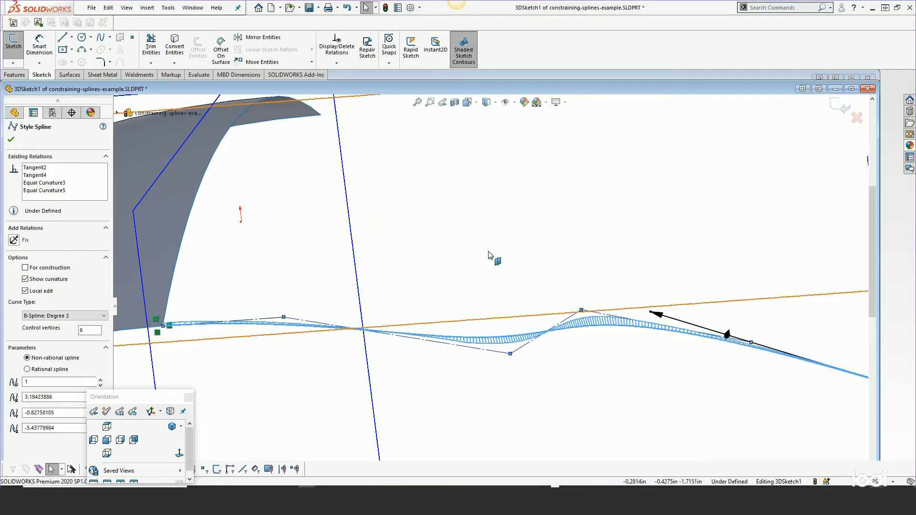
left_click(489, 255)
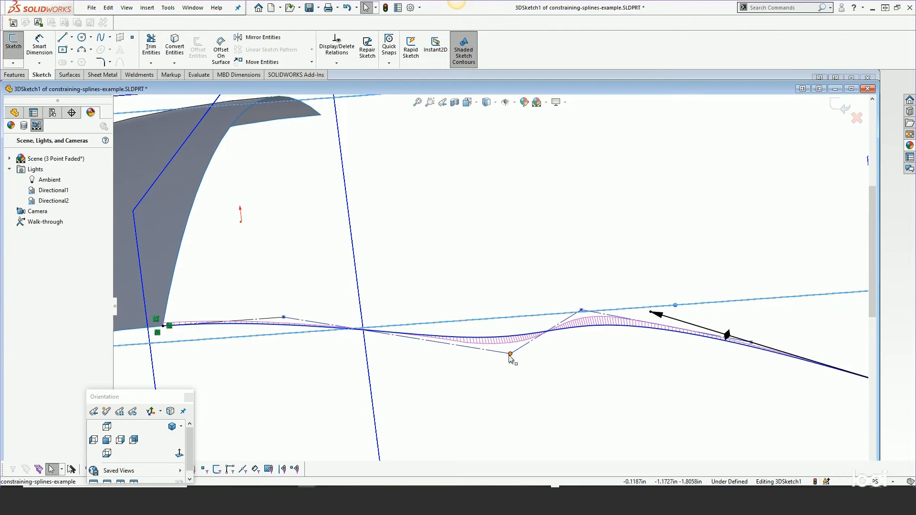
Step: Reposition the style spline's two interior control vertices into a smooth single arch between the surfaces, and finish the 3D sketch
left_click_drag(510, 356, 477, 295)
left_click_drag(583, 313, 671, 330)
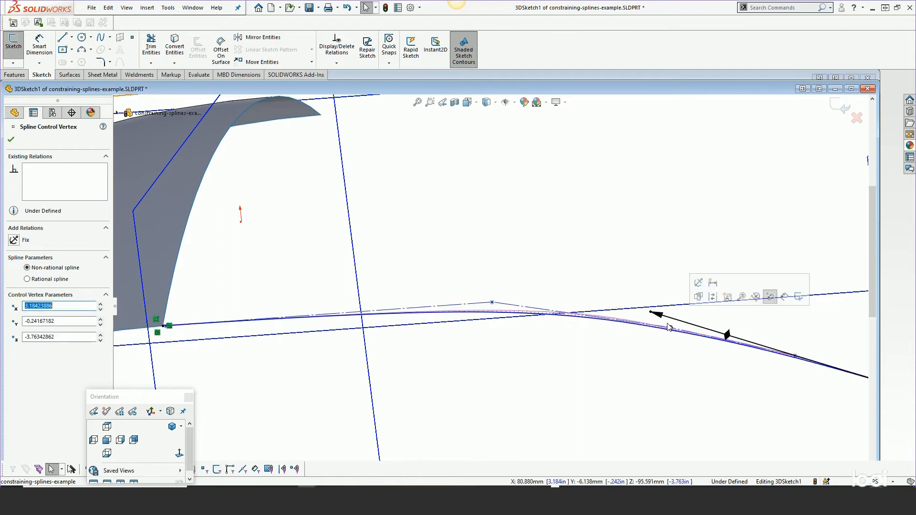
middle_click_drag(514, 378, 544, 334)
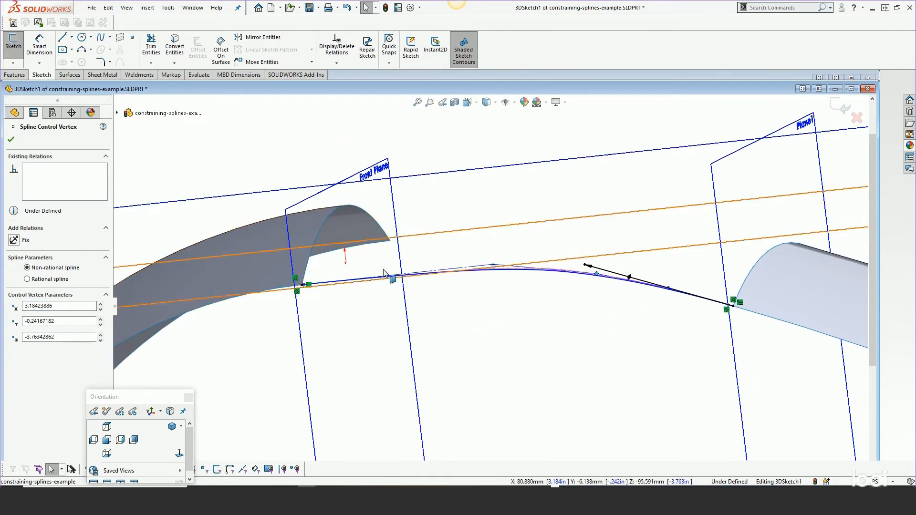
scroll(396, 270, "down", 2)
scroll(480, 304, "down", 3)
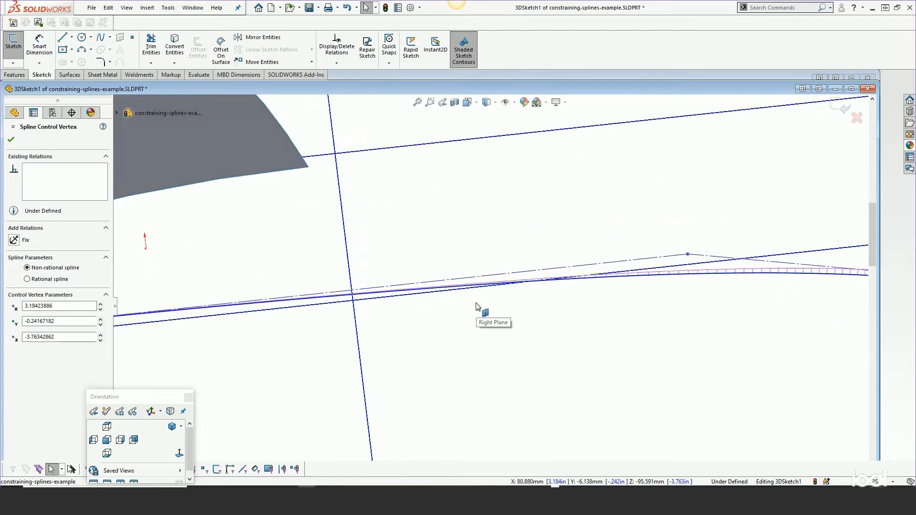
middle_click_drag(477, 305, 408, 384)
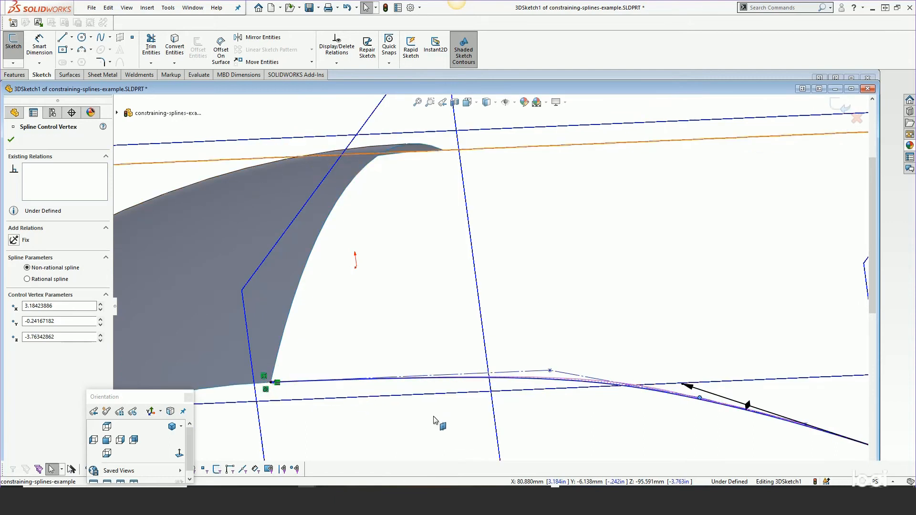
scroll(438, 420, "up", 2)
scroll(514, 347, "up", 2)
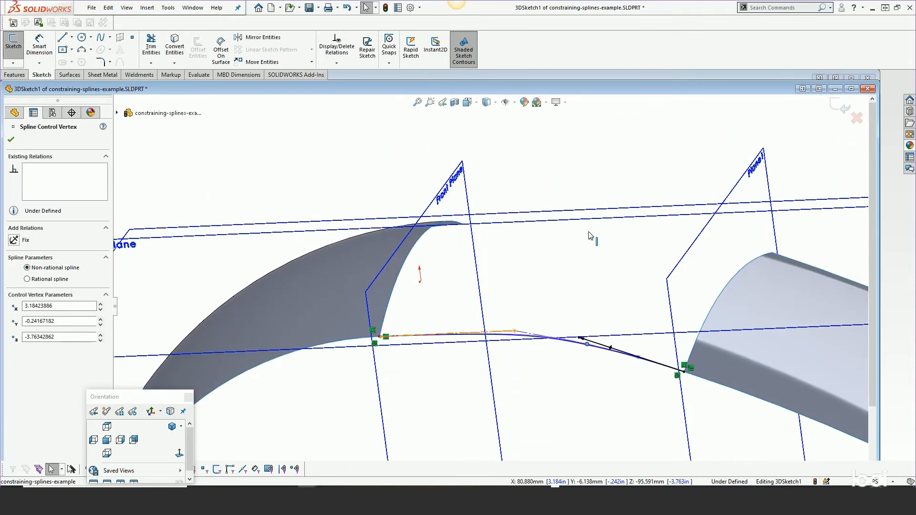
left_click(842, 106)
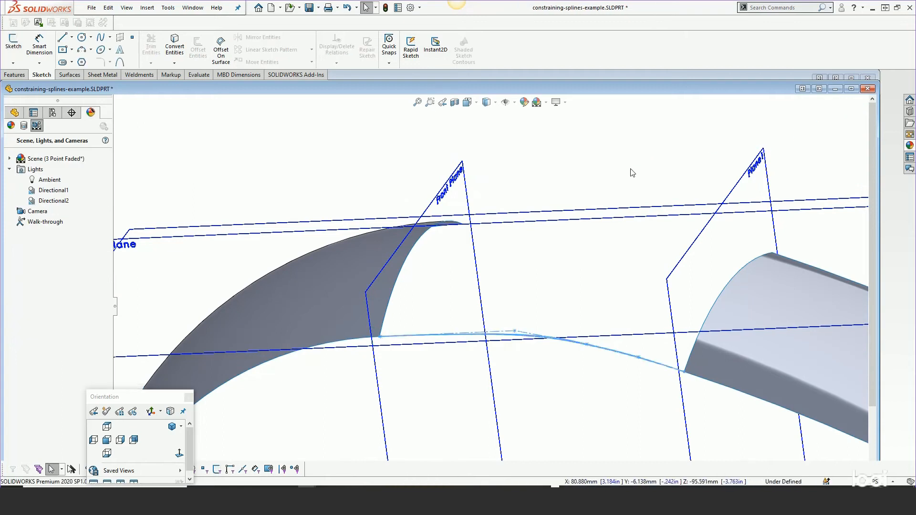
middle_click_drag(613, 199, 597, 222)
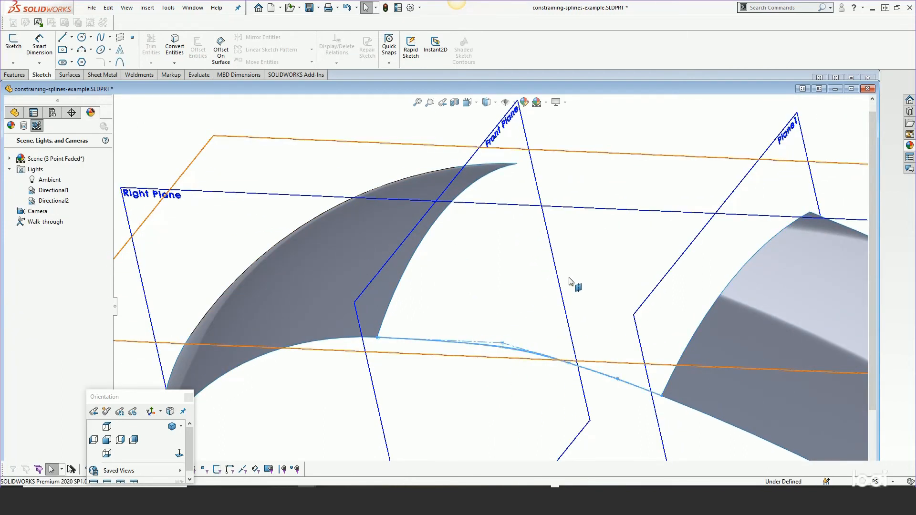
left_click(13, 62)
left_click(27, 86)
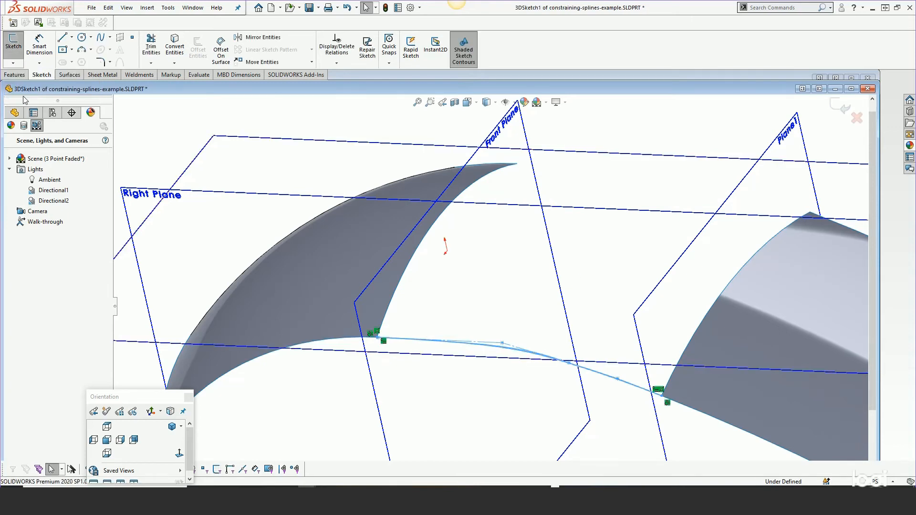
left_click(857, 117)
left_click(473, 253)
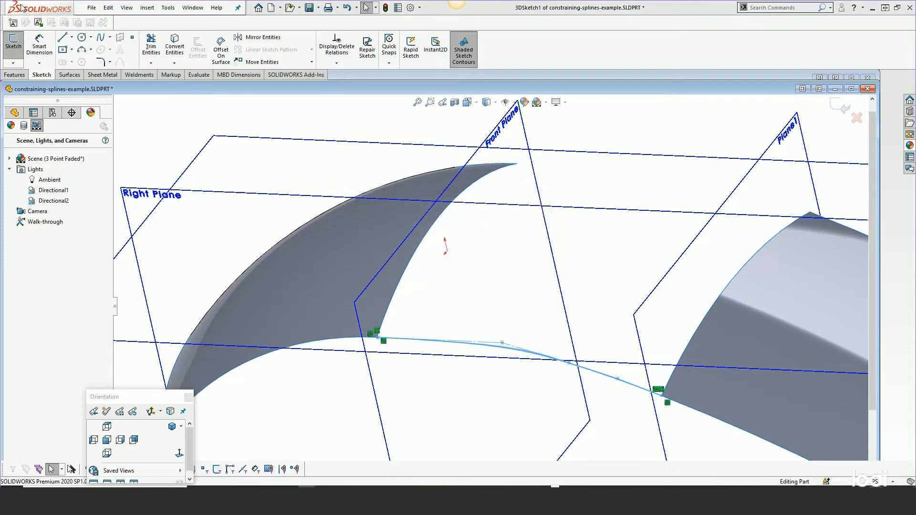
Step: Start a new 3D sketch and draw a three-point YZ-plane spline from the Front Plane surface's side edge to the Plane1 surface's edge
left_click(13, 63)
left_click(19, 86)
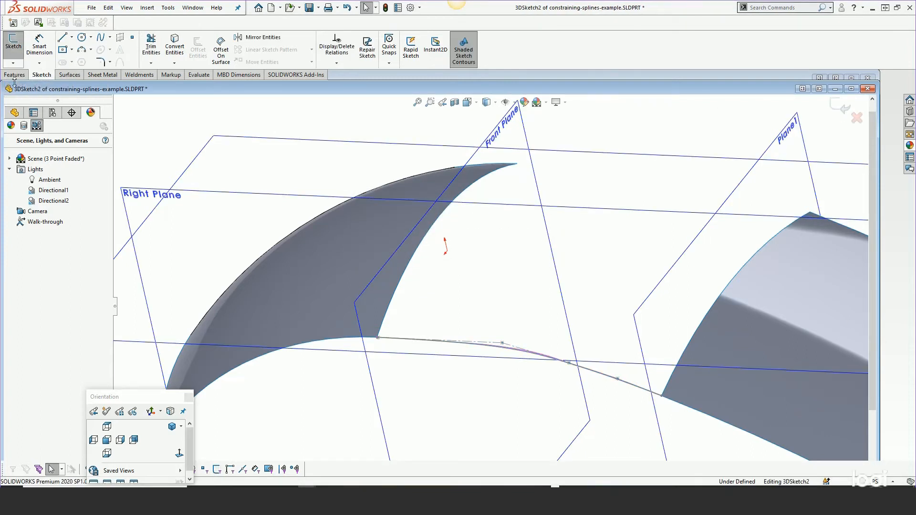
left_click(100, 38)
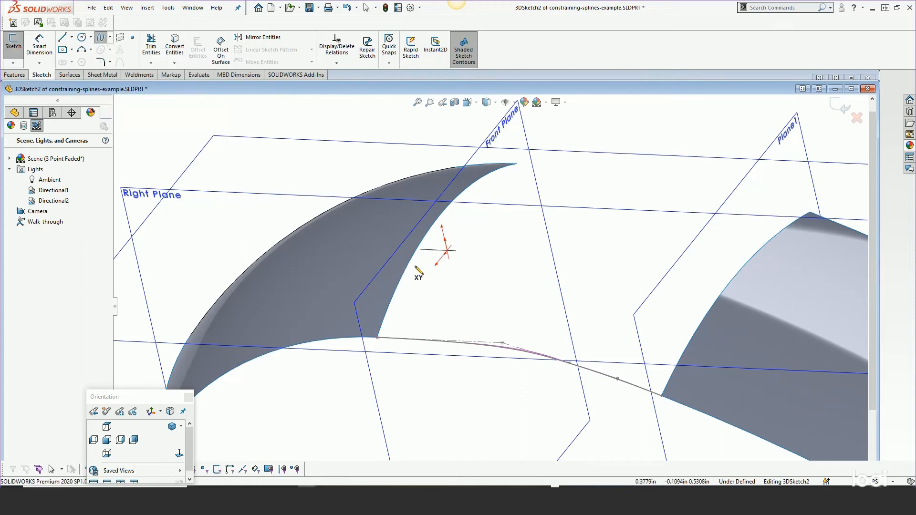
scroll(455, 270, "down", 2)
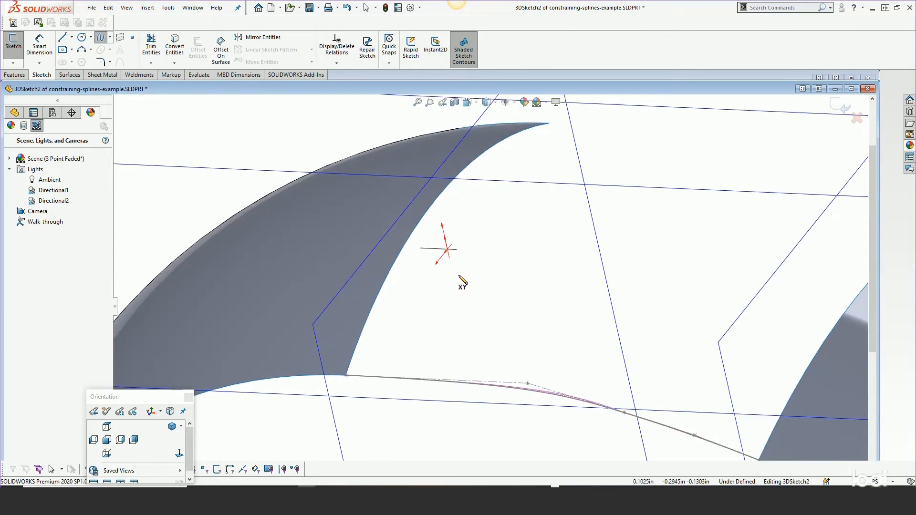
key("Tab")
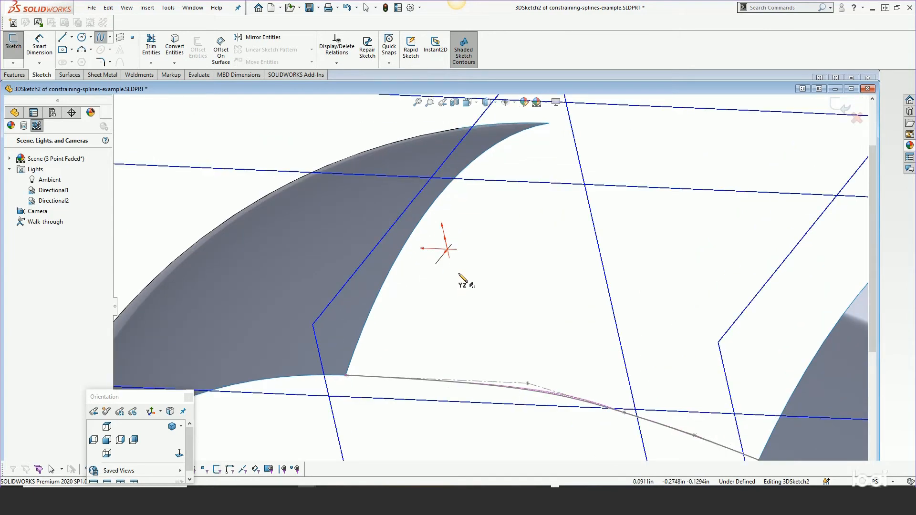
left_click(395, 260)
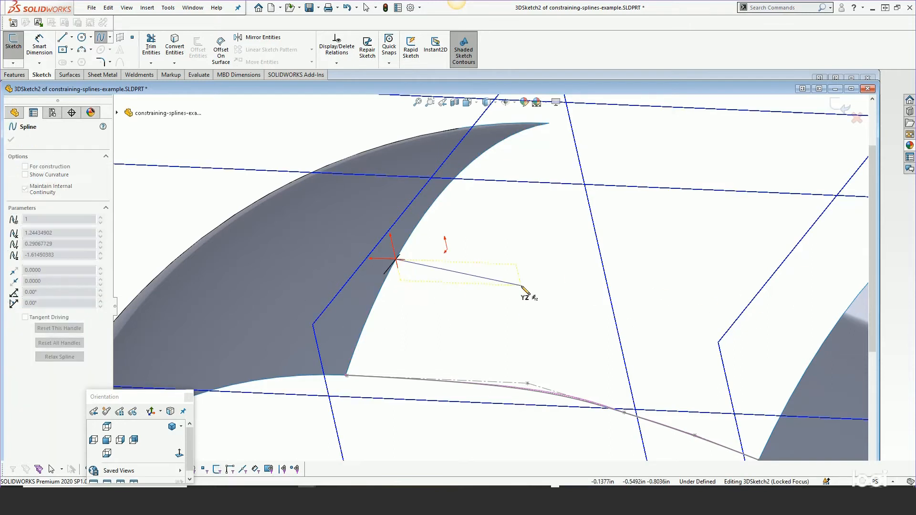
left_click(557, 263)
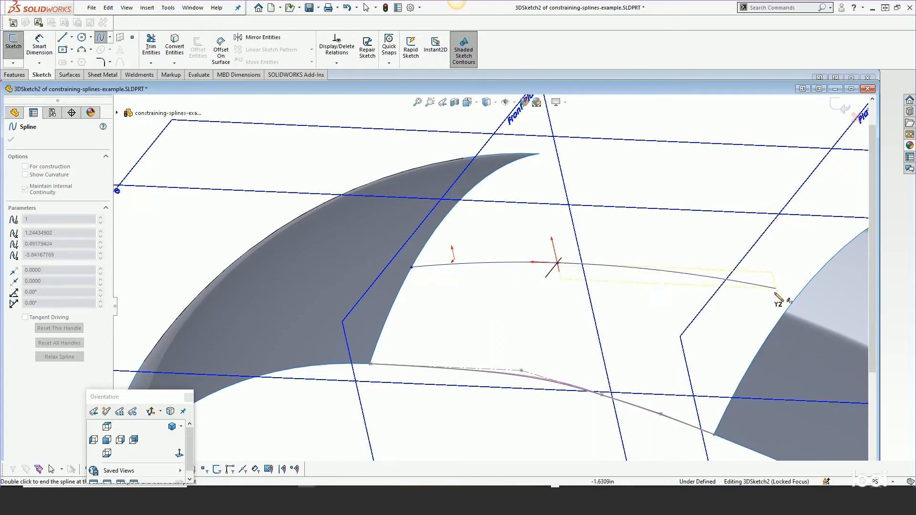
right_click(775, 326)
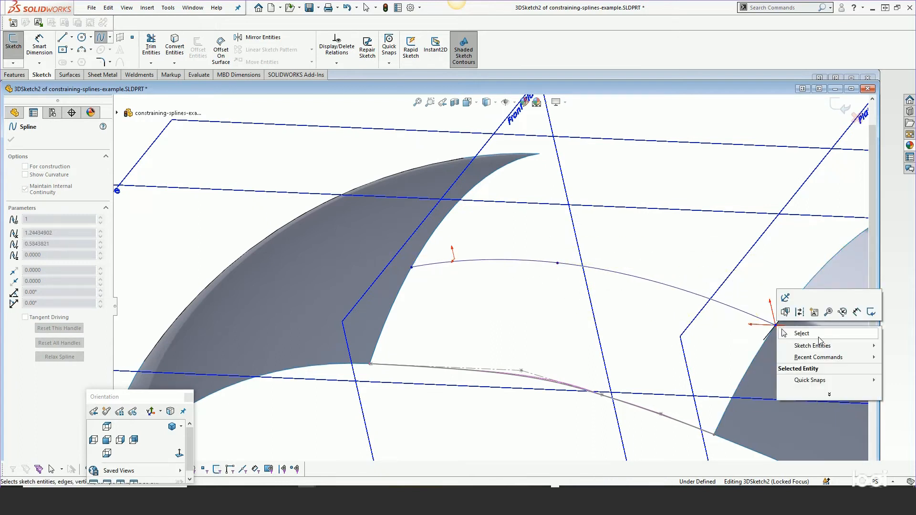
left_click(815, 334)
Step: Adjust the new spline's two end handles and lower its middle point so it roughly follows the curvature of both surfaces
middle_click_drag(487, 311, 489, 291)
scroll(486, 289, "down", 3)
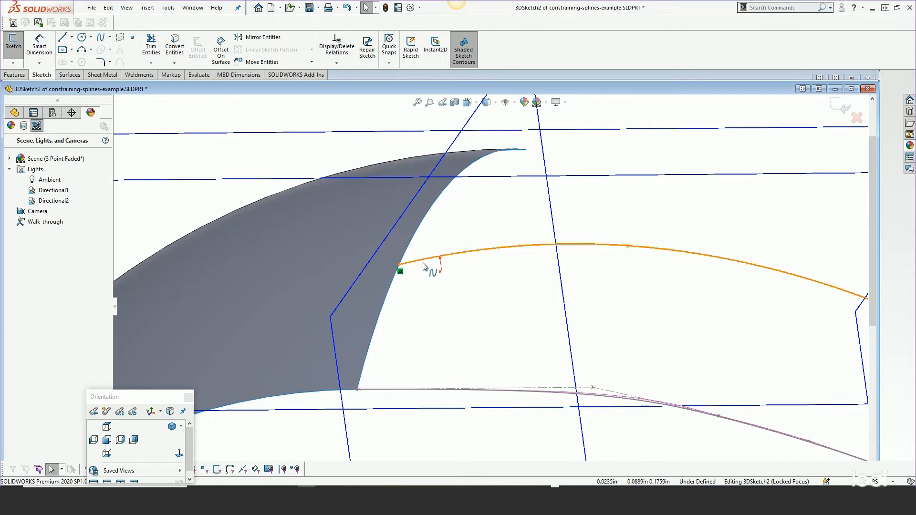
scroll(393, 275, "up", 2)
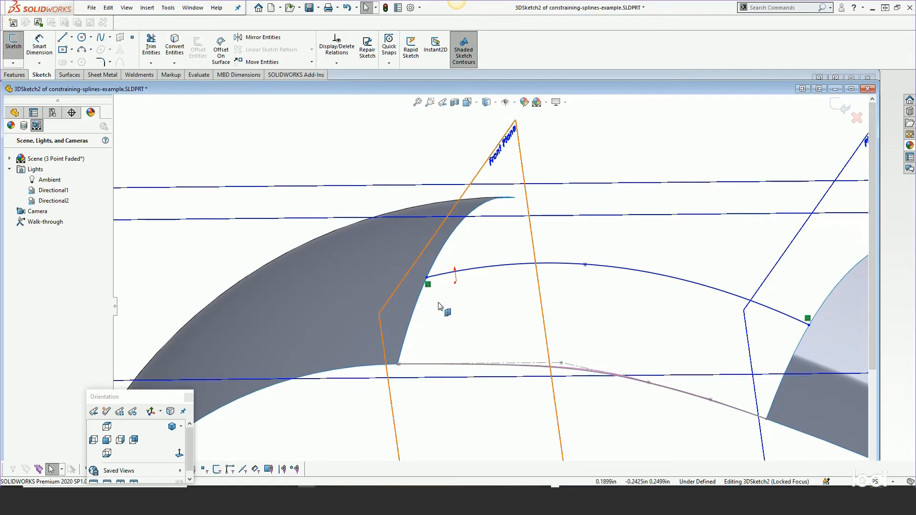
scroll(437, 287, "down", 3)
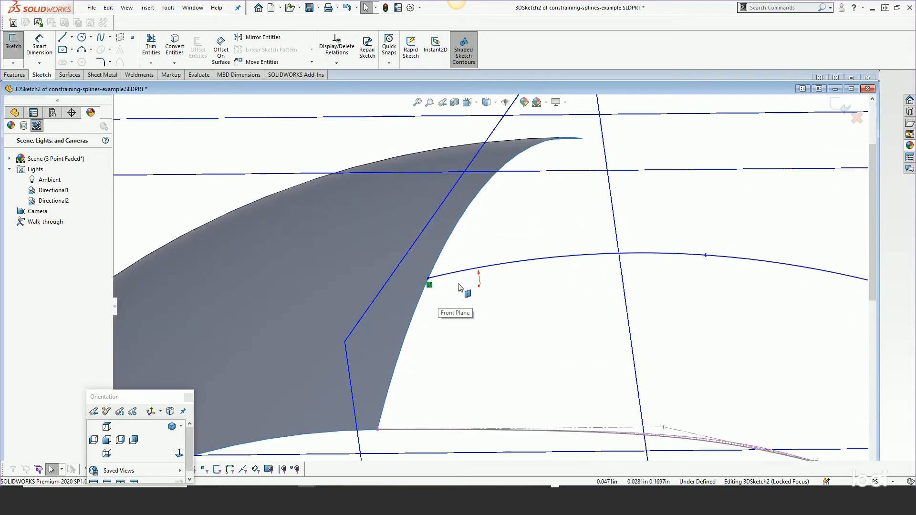
left_click(106, 440)
left_click(121, 439)
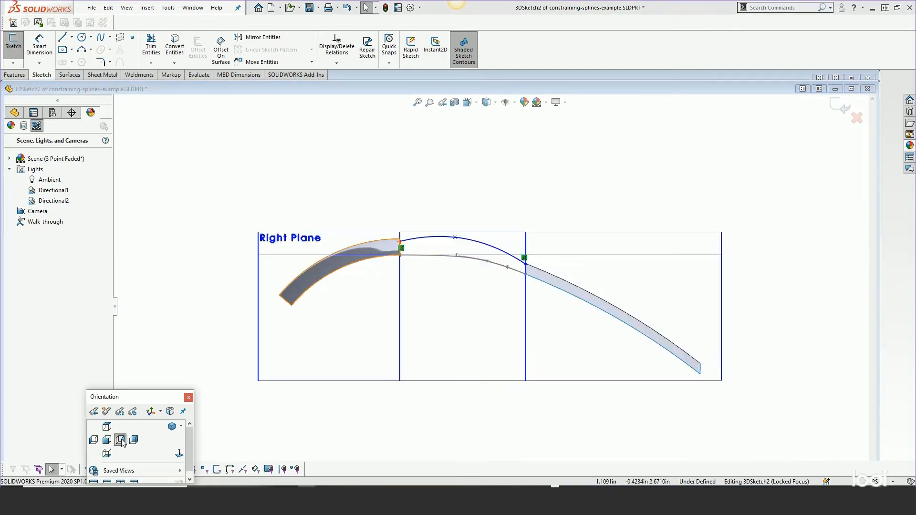
scroll(369, 262, "down", 5)
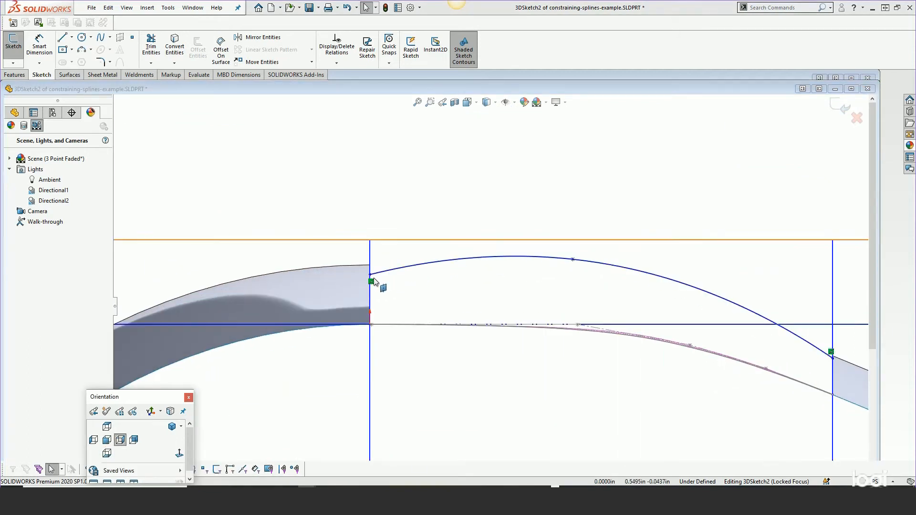
left_click(371, 276)
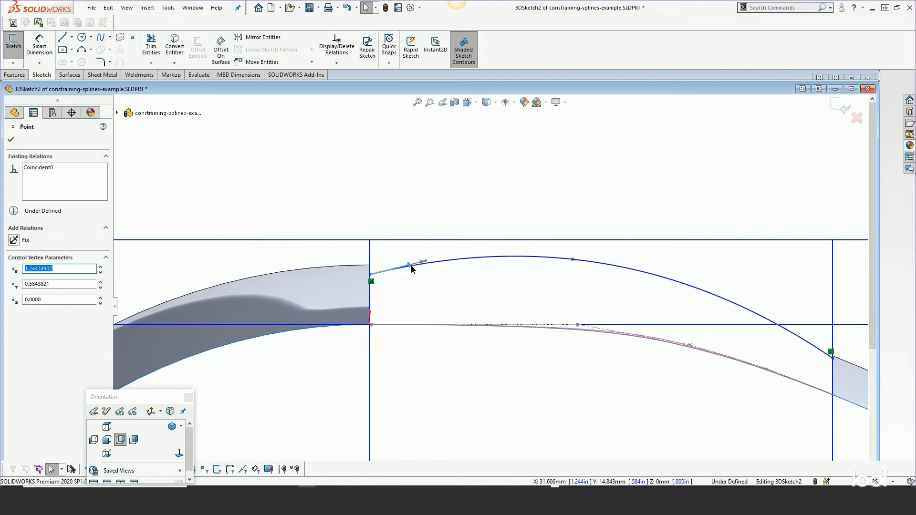
left_click_drag(412, 268, 419, 276)
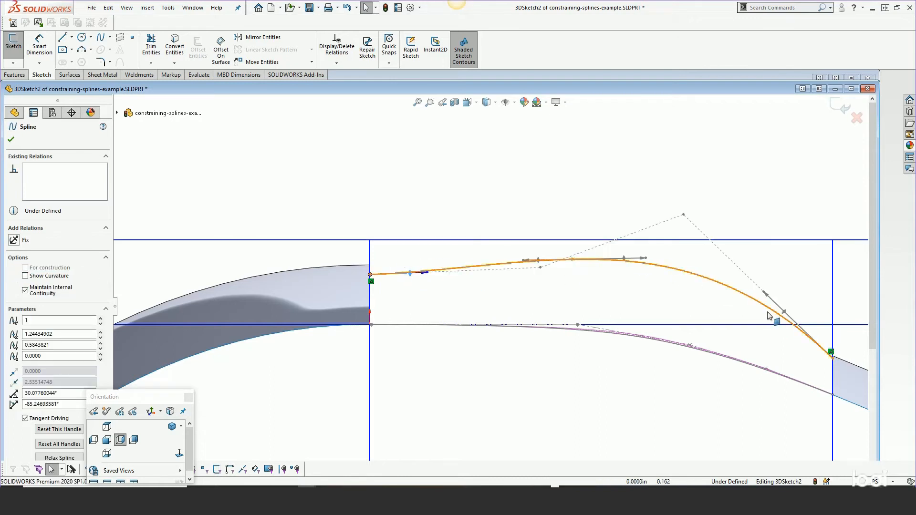
left_click_drag(783, 317, 783, 340)
left_click_drag(572, 259, 564, 277)
scroll(467, 297, "up", 2)
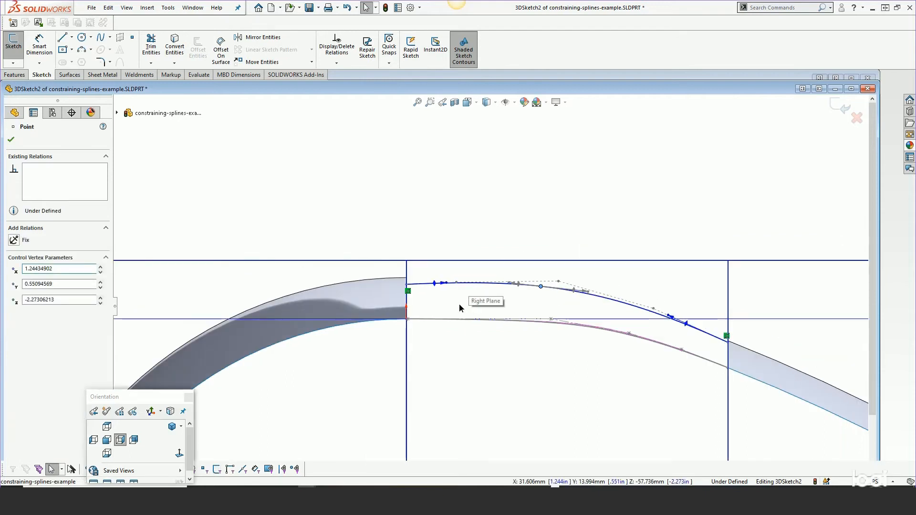
Step: Try to add a tangent relation between the new spline and the face of the surface at the Front Plane
middle_click_drag(459, 305, 414, 334)
scroll(414, 335, "down", 5)
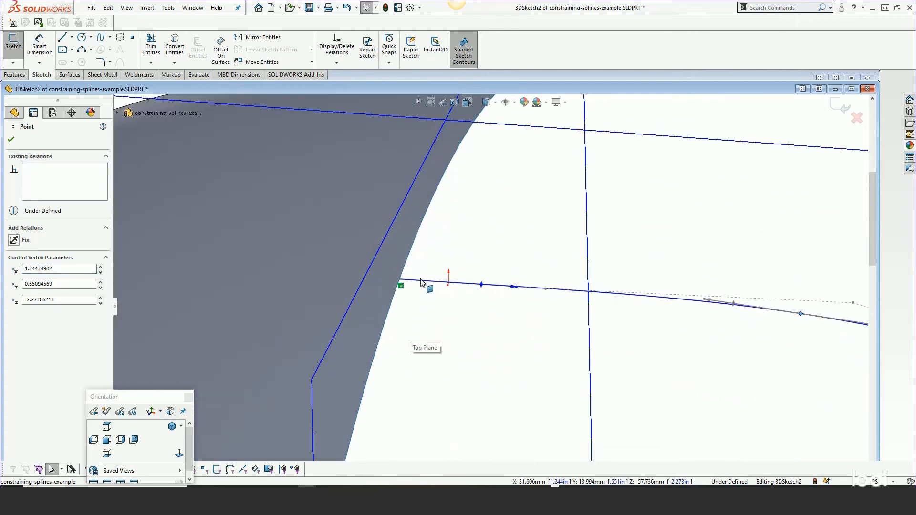
left_click(422, 282)
left_click(393, 256, "ctrl")
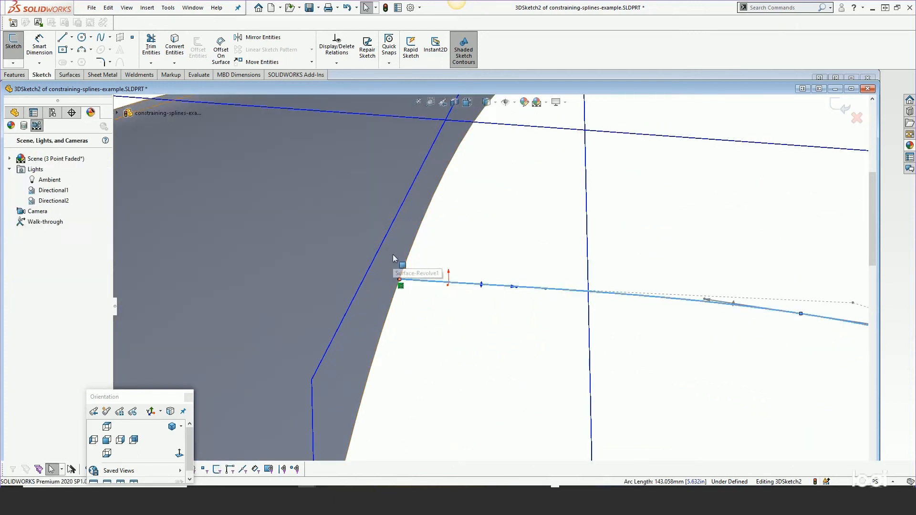
left_click(420, 213)
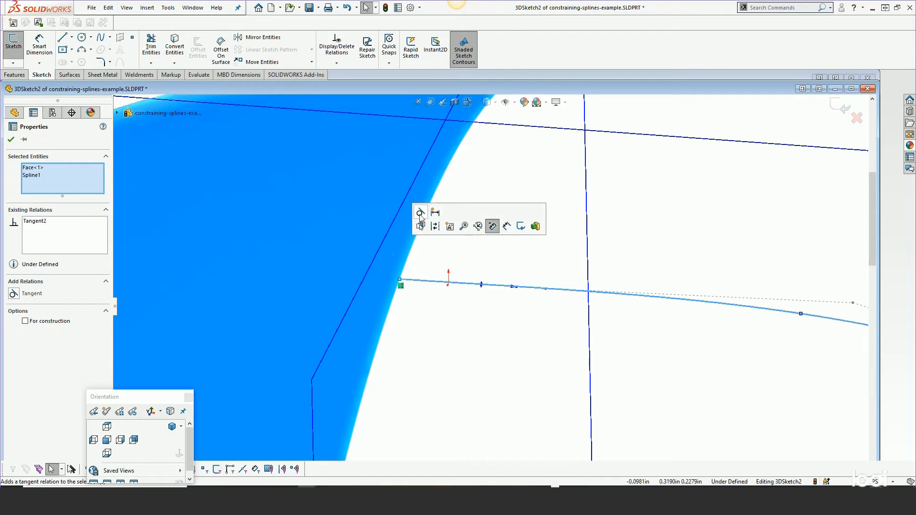
scroll(465, 316, "up", 3)
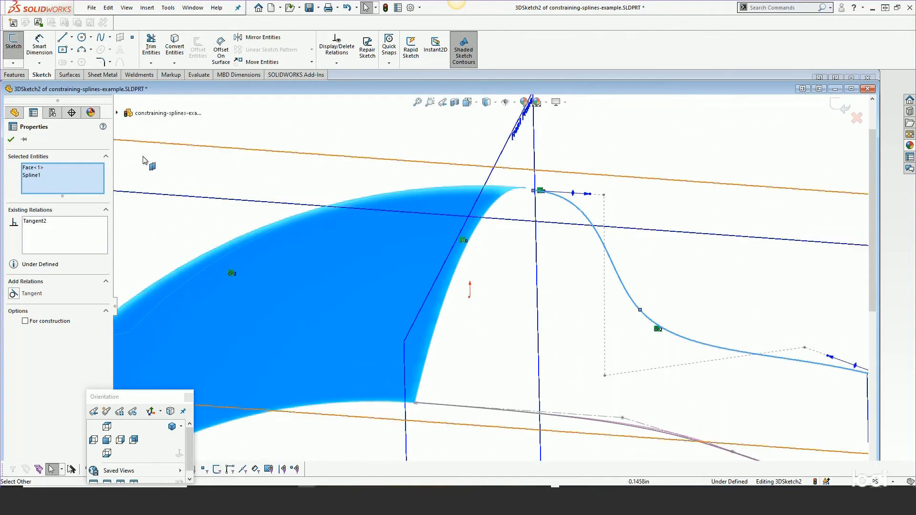
left_click(10, 139)
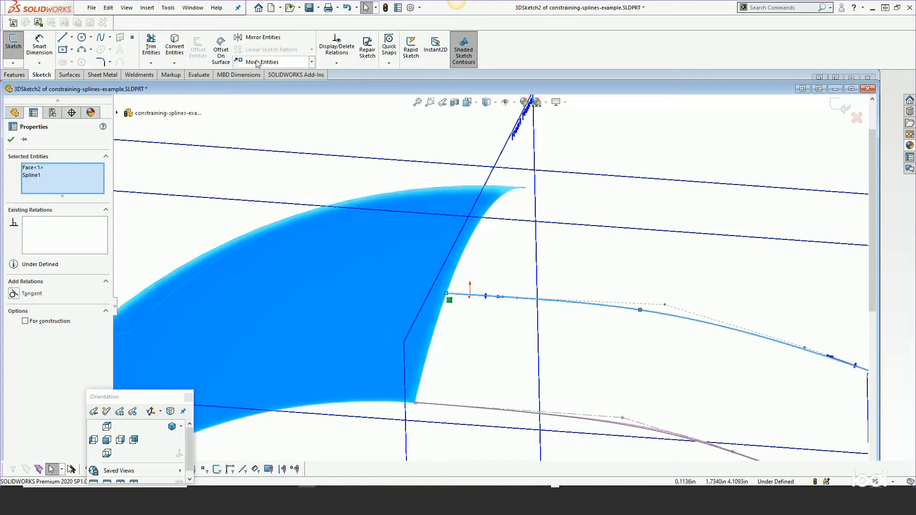
left_click(462, 327)
Step: Add a Tangent Face relation between the new spline, the Front Plane surface's side edge and its face
scroll(470, 306, "down", 3)
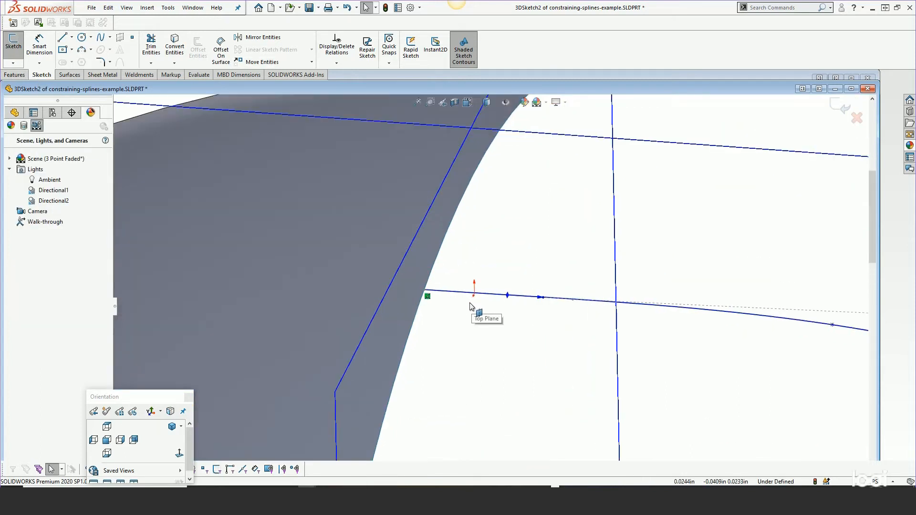
scroll(468, 326, "up", 1)
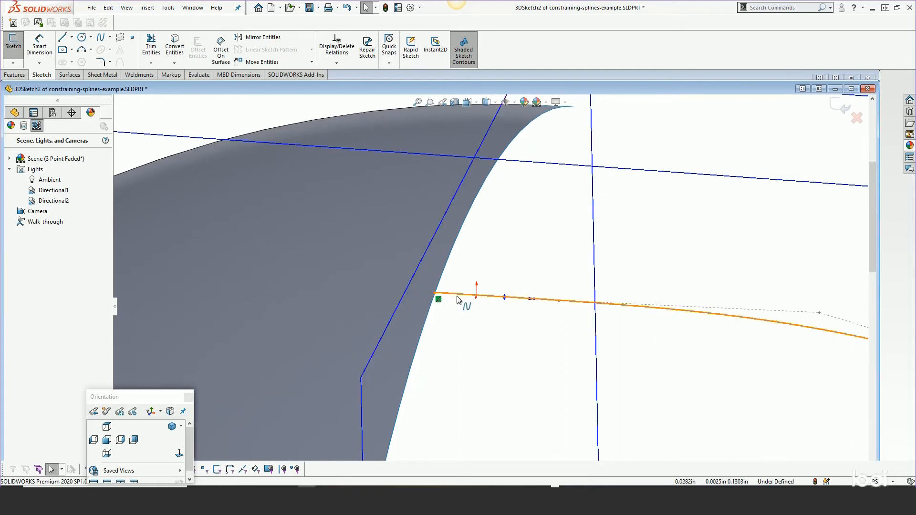
left_click(457, 300)
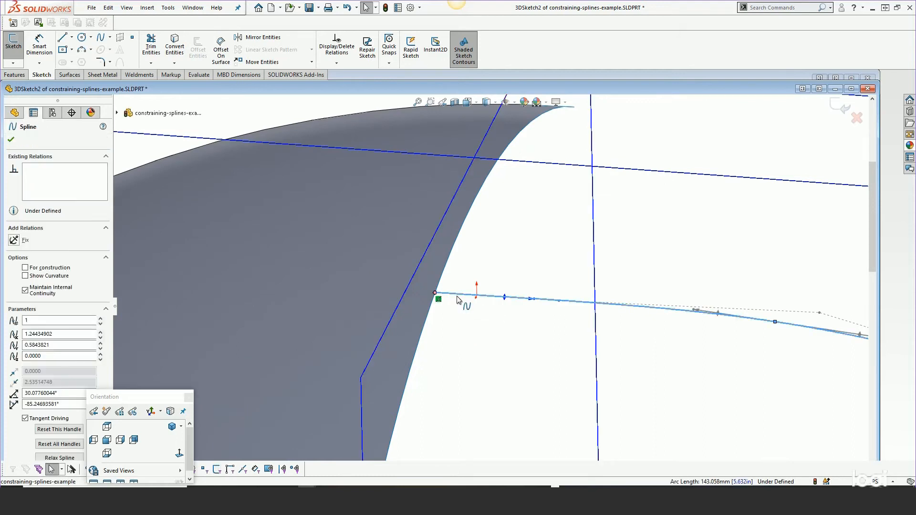
left_click(427, 321, "ctrl")
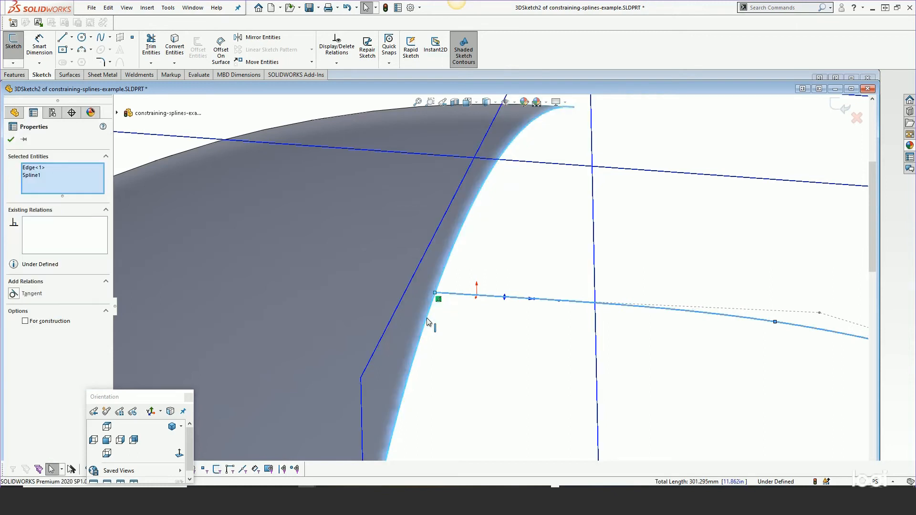
left_click(352, 307)
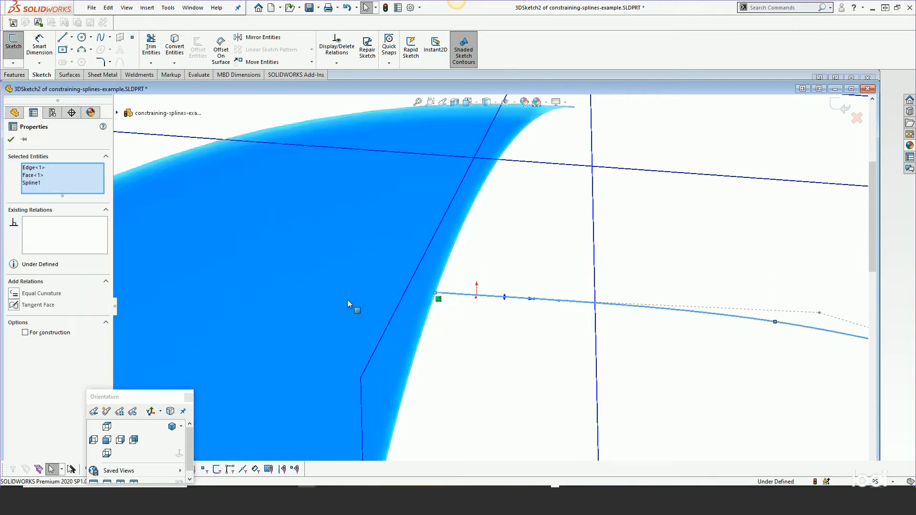
left_click(33, 306)
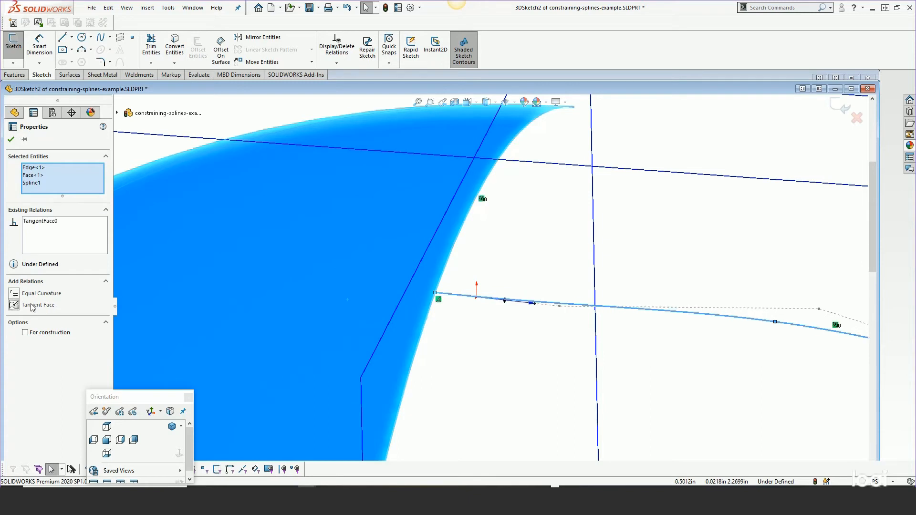
left_click(467, 341)
middle_click_drag(454, 342, 397, 314)
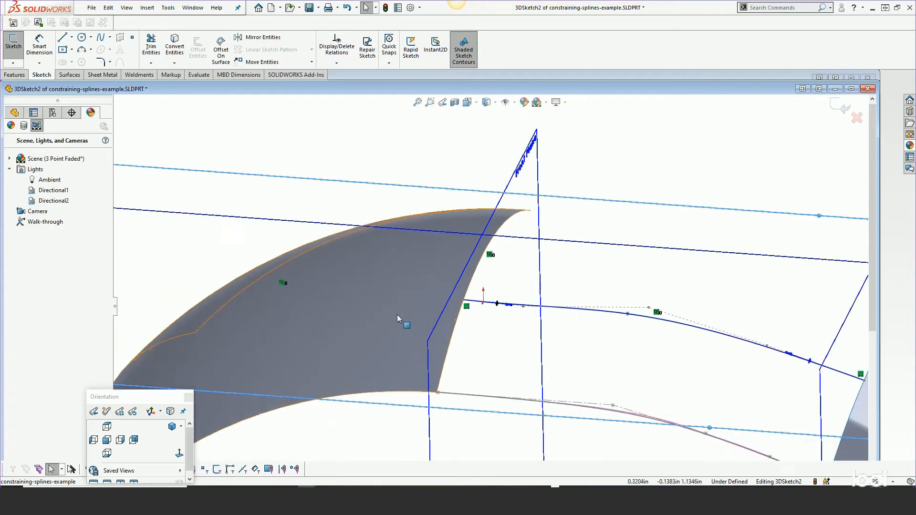
scroll(410, 314, "up", 3)
scroll(700, 355, "down", 6)
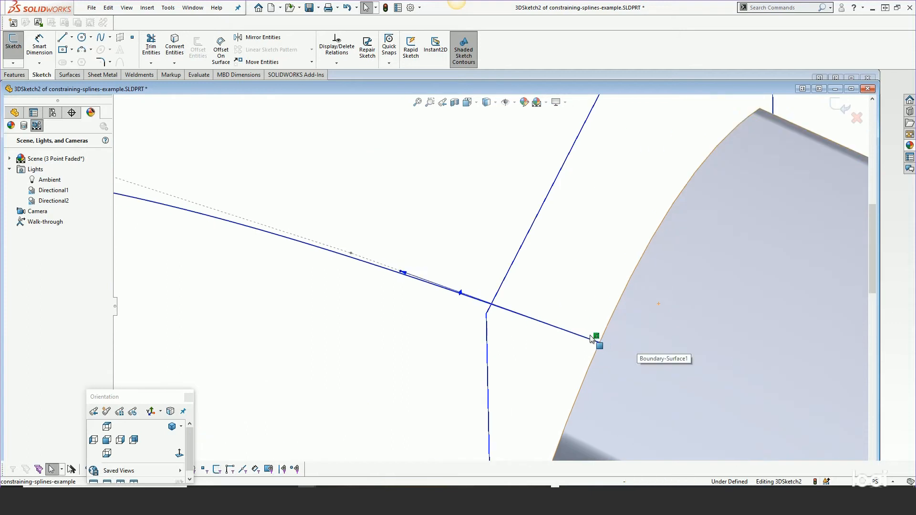
left_click(561, 330, "ctrl")
left_click(591, 364, "ctrl")
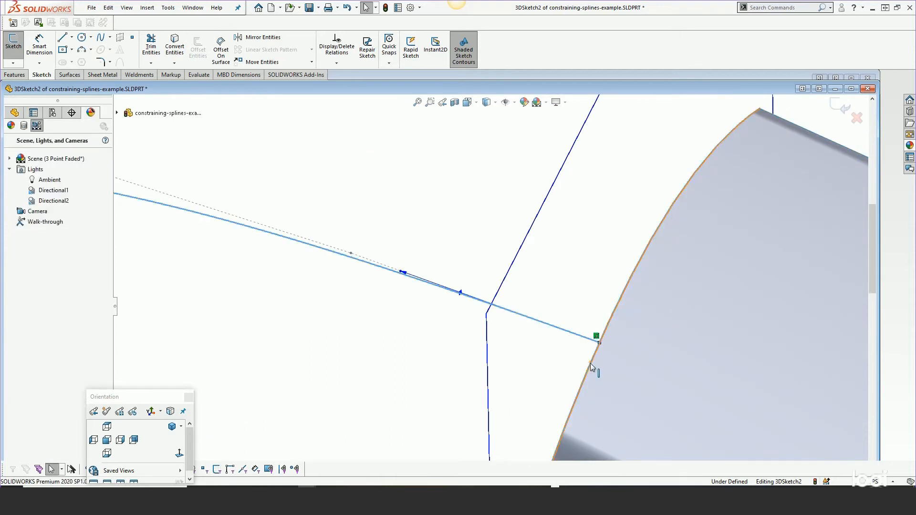
left_click(634, 366, "ctrl")
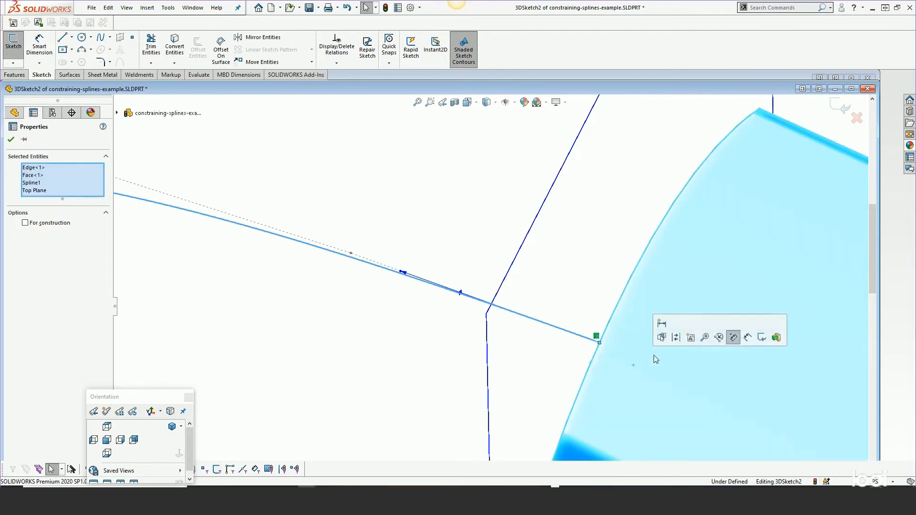
key("Escape")
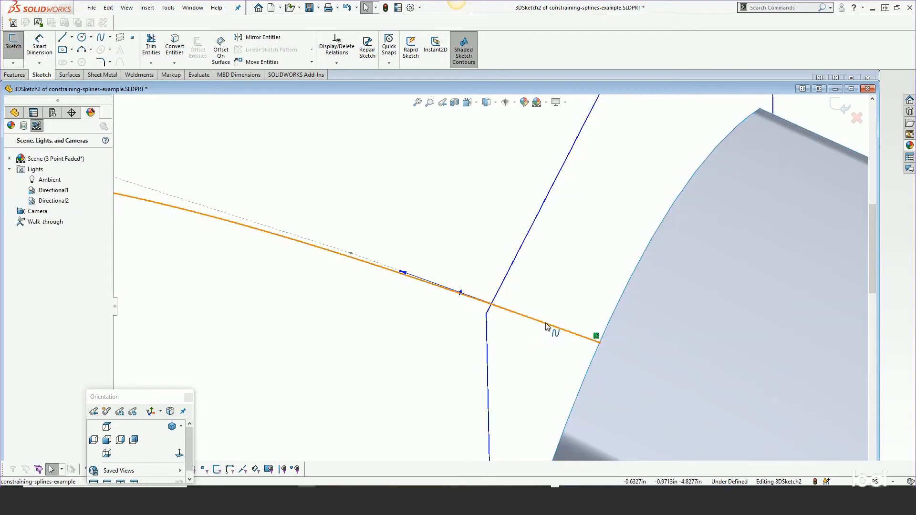
Step: Select the new spline together with the Plane1 surface's side edge and face to relate them
left_click(537, 321)
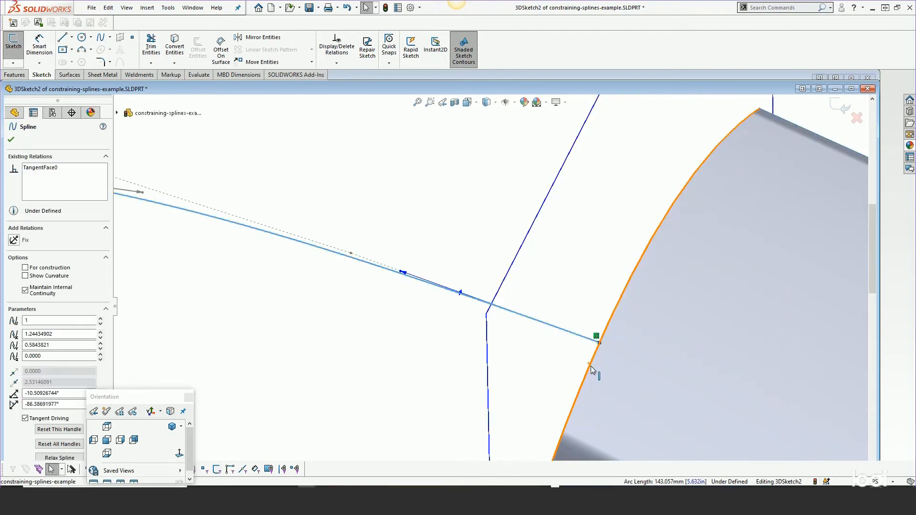